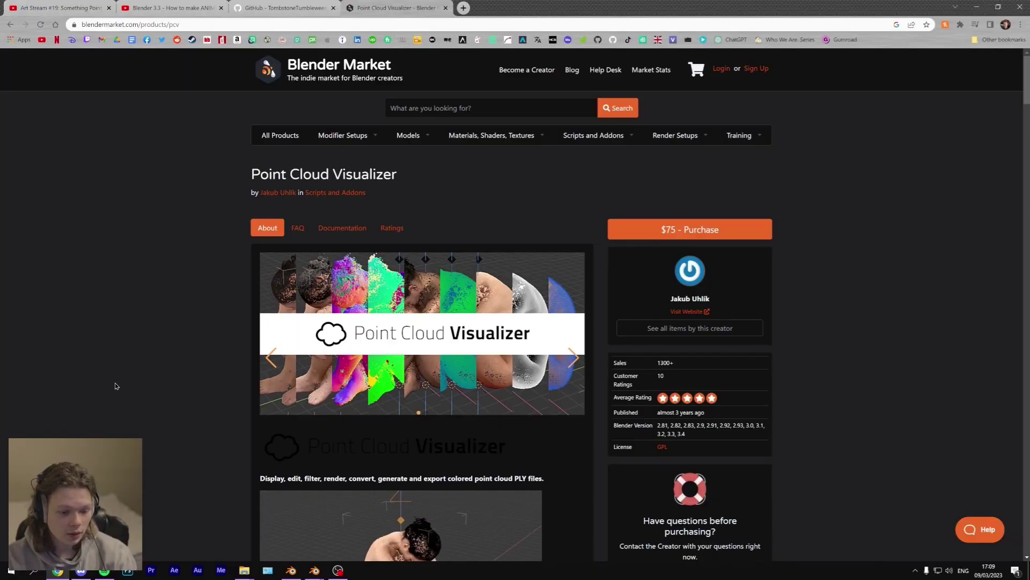
Step: Skim the Point Cloud Visualizer features, then switch to the import-ply-as-verts GitHub tab
{"action": "scroll", "coordinate": [115, 382], "scroll_direction": "down", "scroll_amount": 3}
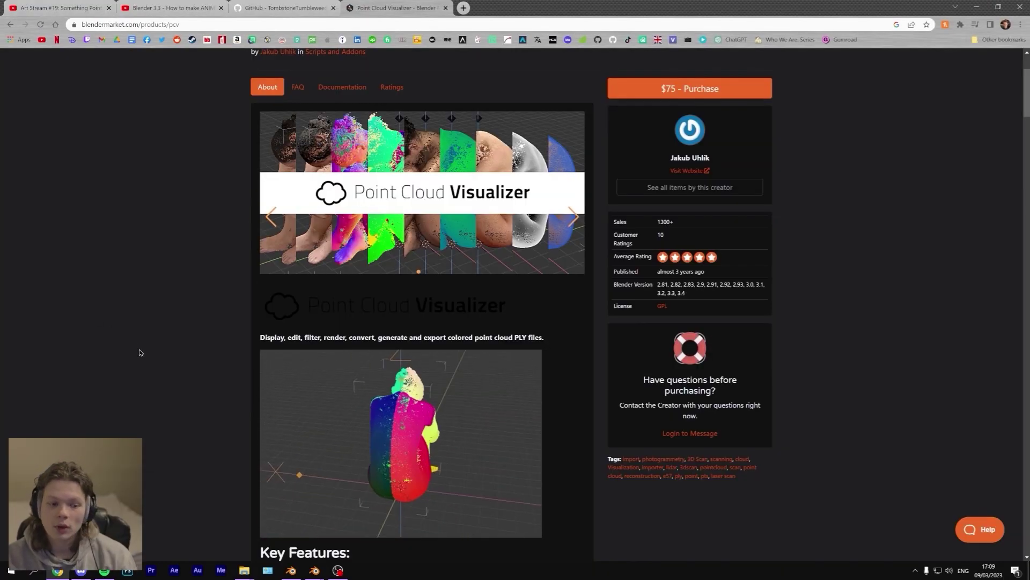
{"action": "scroll", "coordinate": [140, 352], "scroll_direction": "up", "scroll_amount": 3}
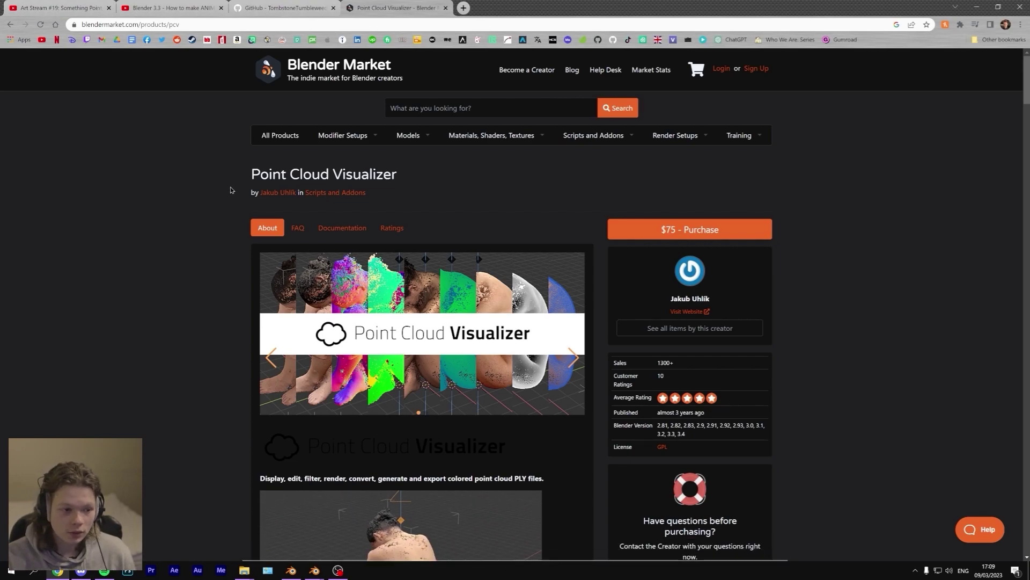
{"action": "scroll", "coordinate": [549, 311], "scroll_direction": "down", "scroll_amount": 15}
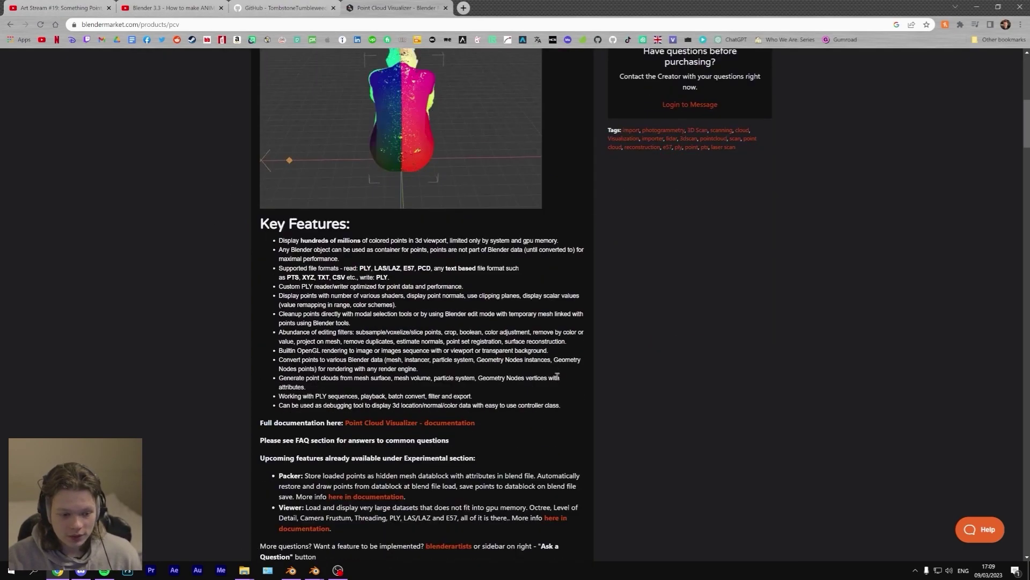
{"action": "scroll", "coordinate": [558, 360], "scroll_direction": "down", "scroll_amount": 3}
{"action": "scroll", "coordinate": [547, 346], "scroll_direction": "up", "scroll_amount": 18}
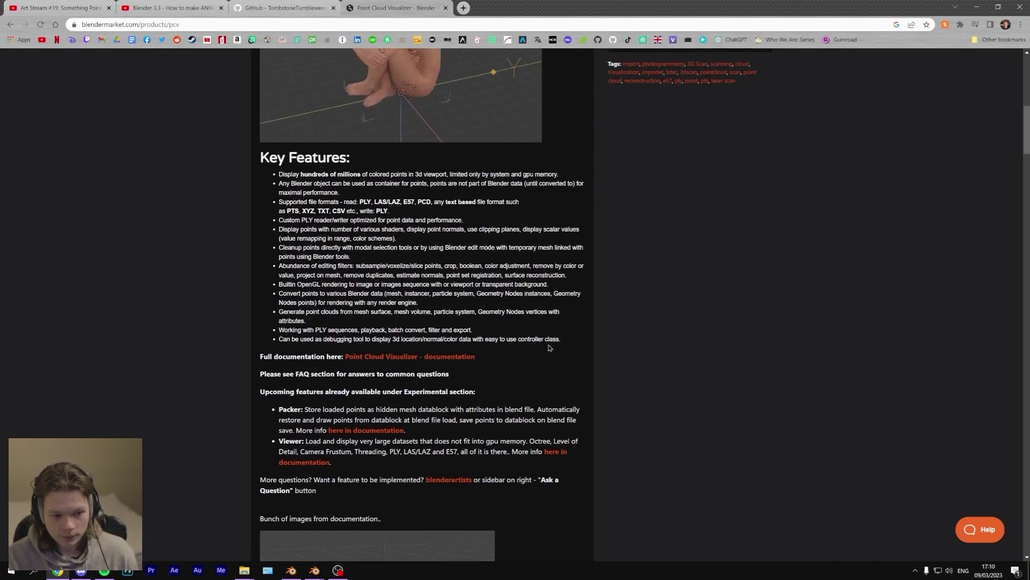
{"action": "left_click", "coordinate": [279, 10]}
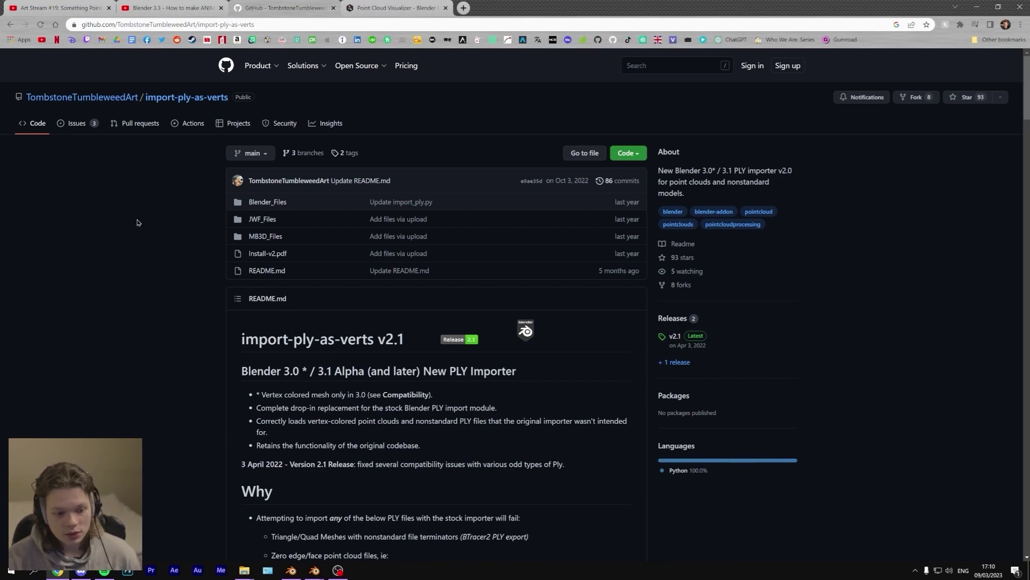
Step: Scroll the README to the Install steps for replacing __init__.py and import_ply.py
{"action": "scroll", "coordinate": [161, 236], "scroll_direction": "down", "scroll_amount": 2}
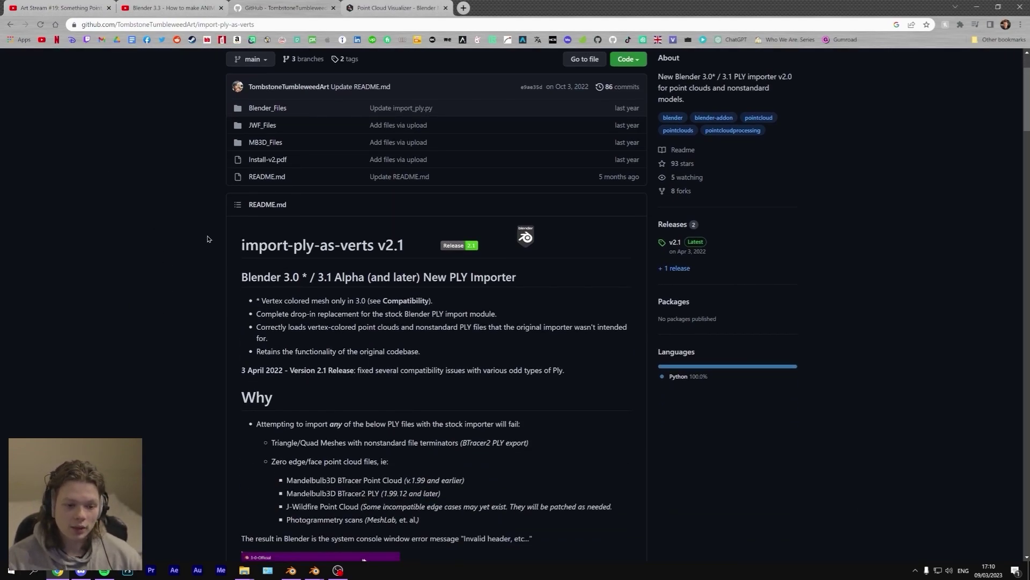
{"action": "scroll", "coordinate": [220, 235], "scroll_direction": "up", "scroll_amount": 2}
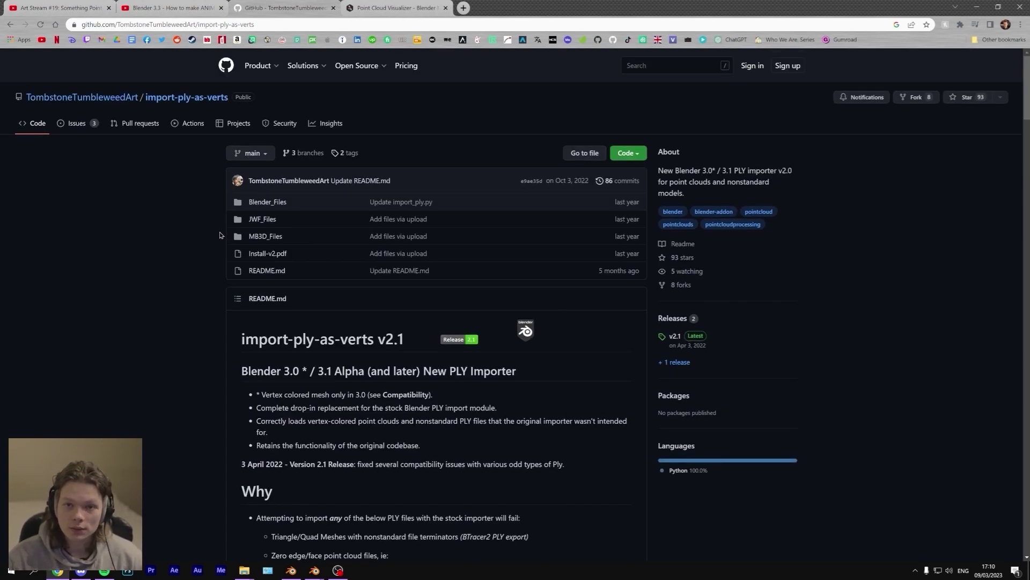
{"action": "scroll", "coordinate": [402, 338], "scroll_direction": "down", "scroll_amount": 20}
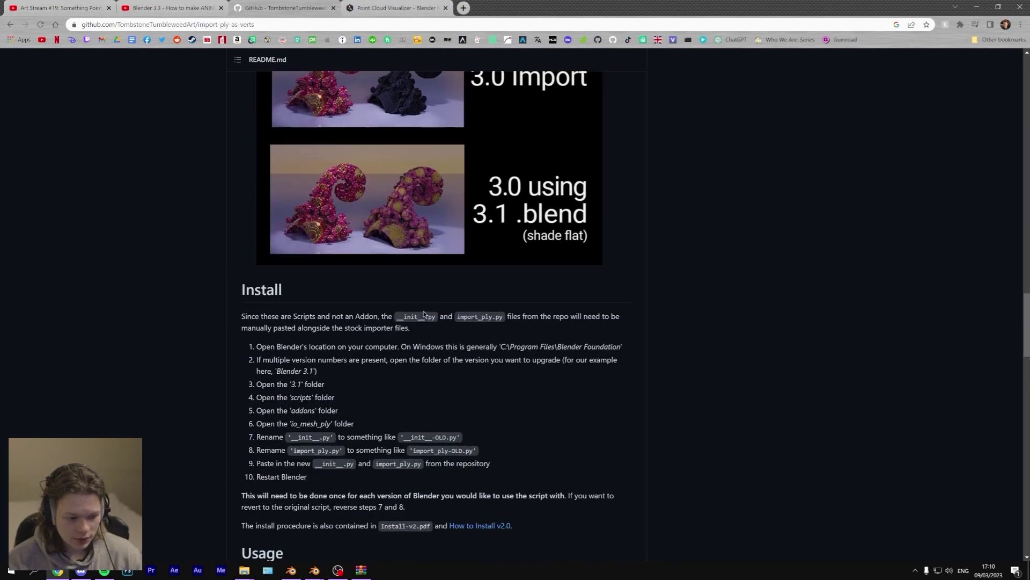
{"action": "scroll", "coordinate": [403, 299], "scroll_direction": "down", "scroll_amount": 2}
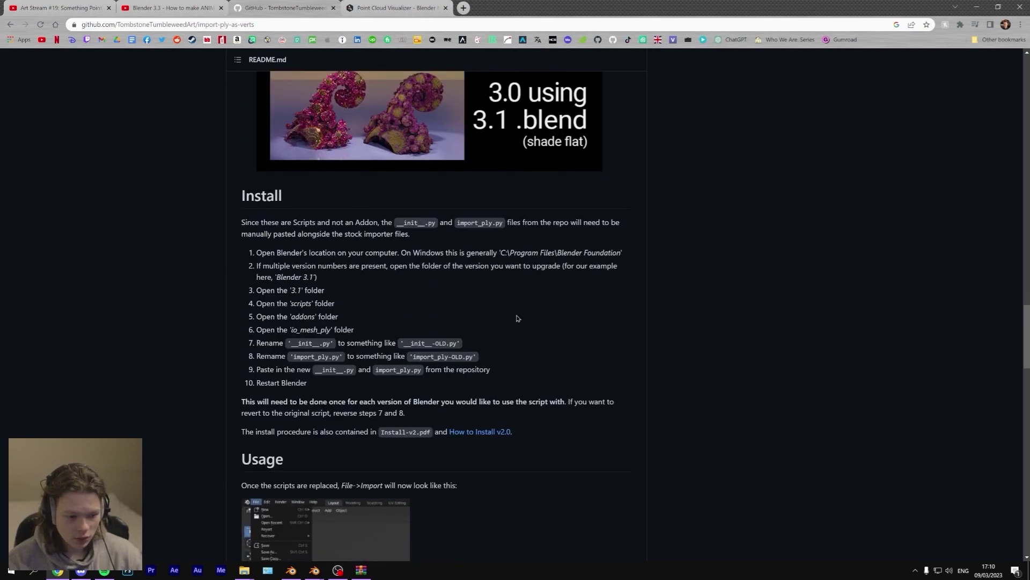
Step: Navigate Explorer into Blender 3.4\3.4\scripts\addons\io_mesh_ply
{"action": "mouse_move", "coordinate": [245, 568]}
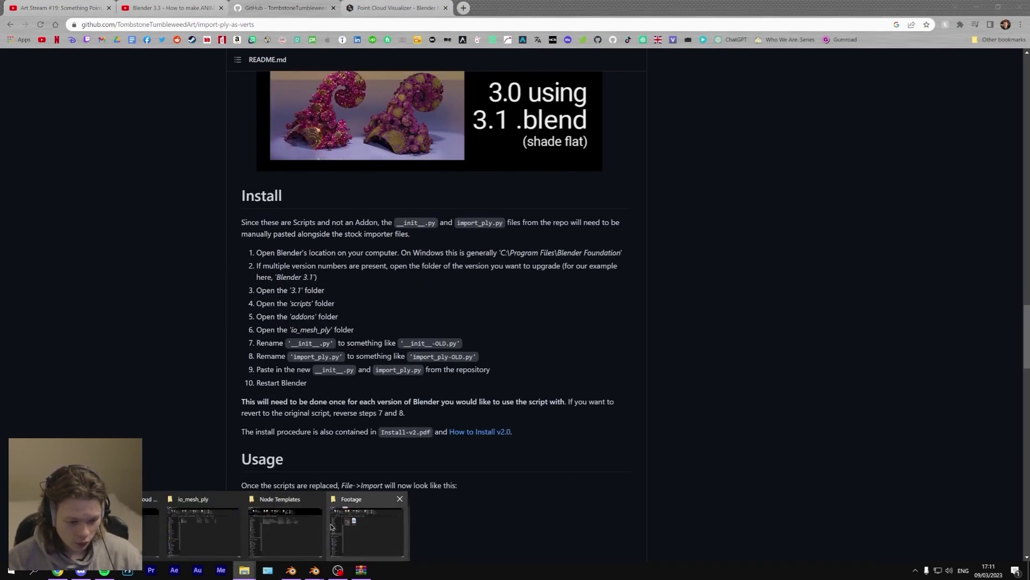
{"action": "left_click", "coordinate": [213, 528]}
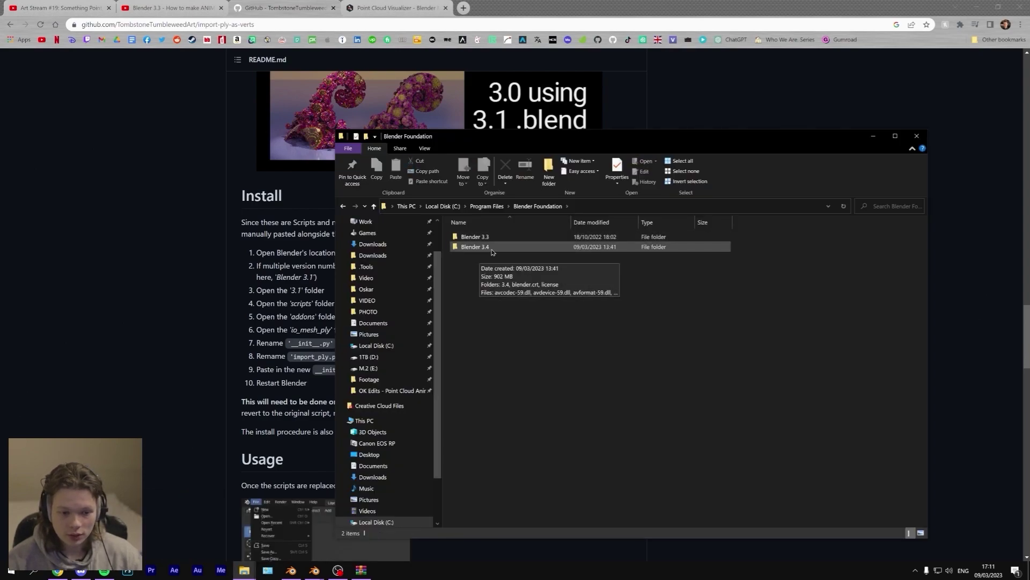
{"action": "double_click", "coordinate": [475, 247]}
{"action": "double_click", "coordinate": [467, 238]}
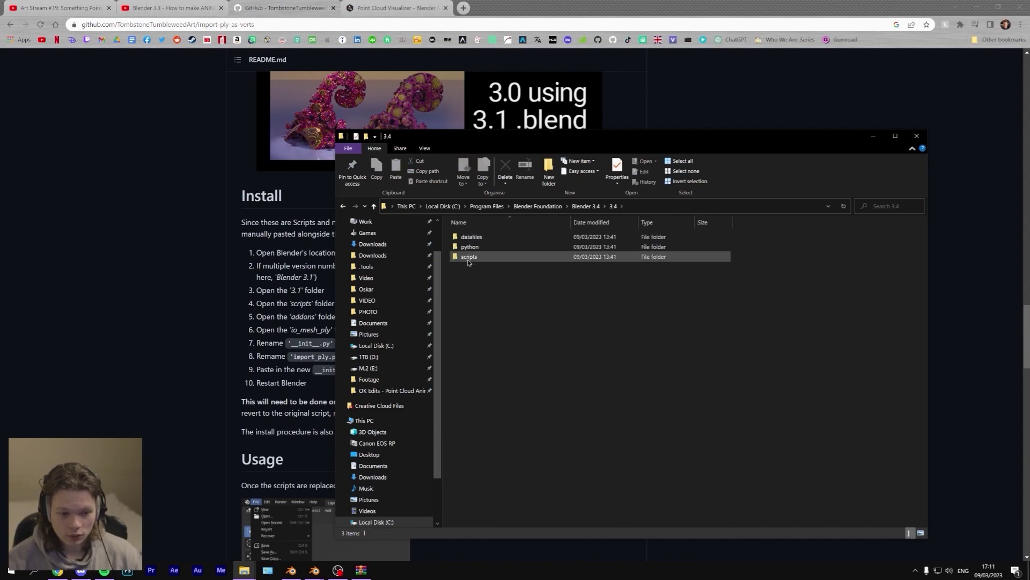
{"action": "double_click", "coordinate": [468, 258]}
{"action": "double_click", "coordinate": [532, 237]}
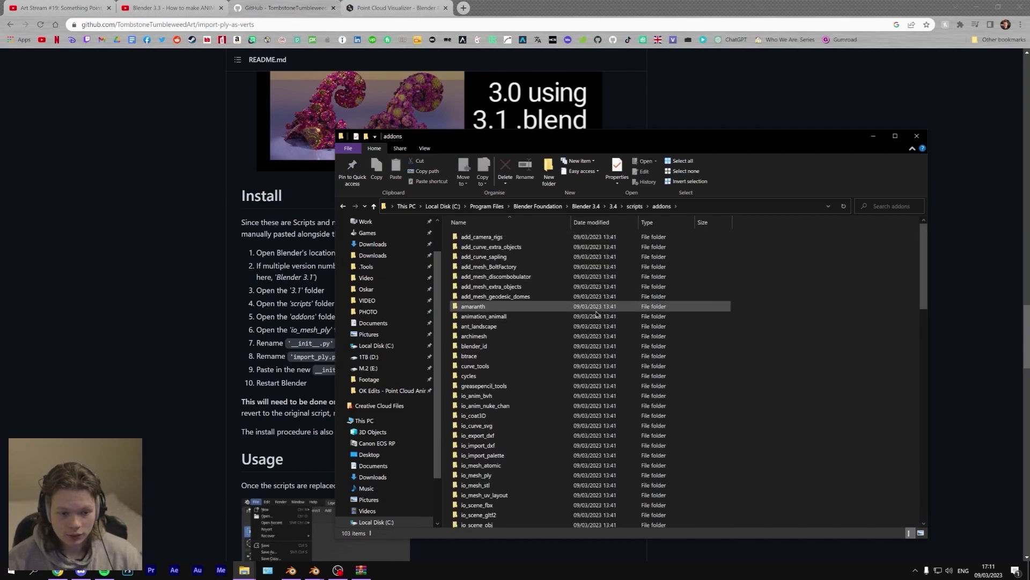
{"action": "scroll", "coordinate": [597, 314], "scroll_direction": "down", "scroll_amount": 3}
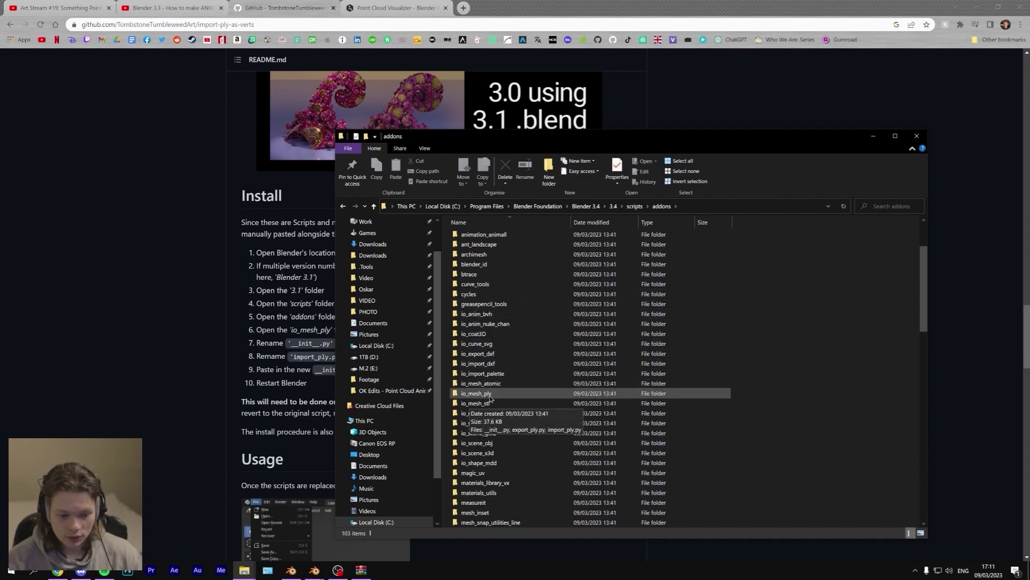
{"action": "double_click", "coordinate": [483, 394]}
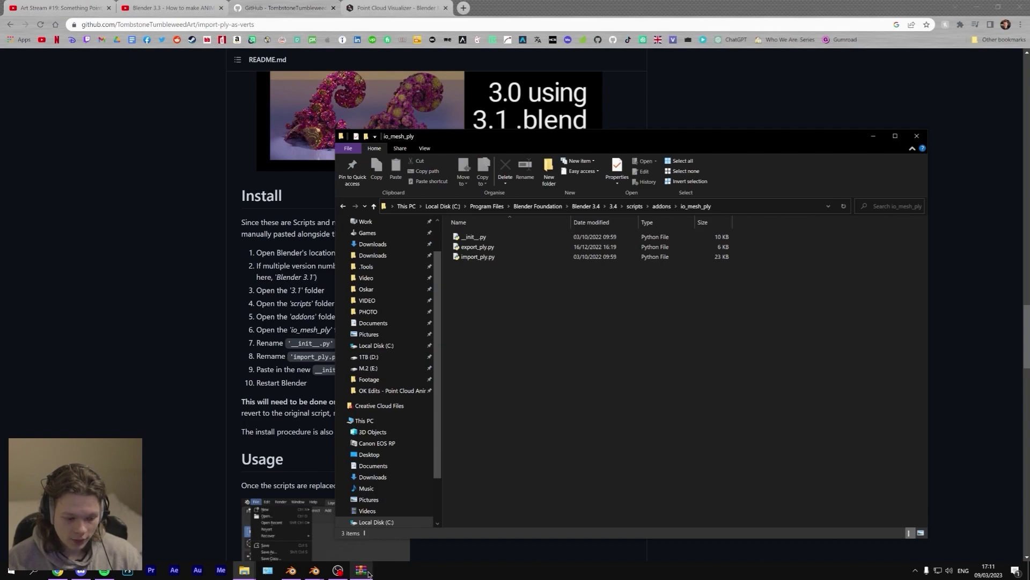
{"action": "left_click", "coordinate": [361, 570]}
Step: In the WinRAR archive, select import_ply.py and __init__.py
{"action": "left_click_drag", "start_coordinate": [520, 164], "coordinate": [654, 249]}
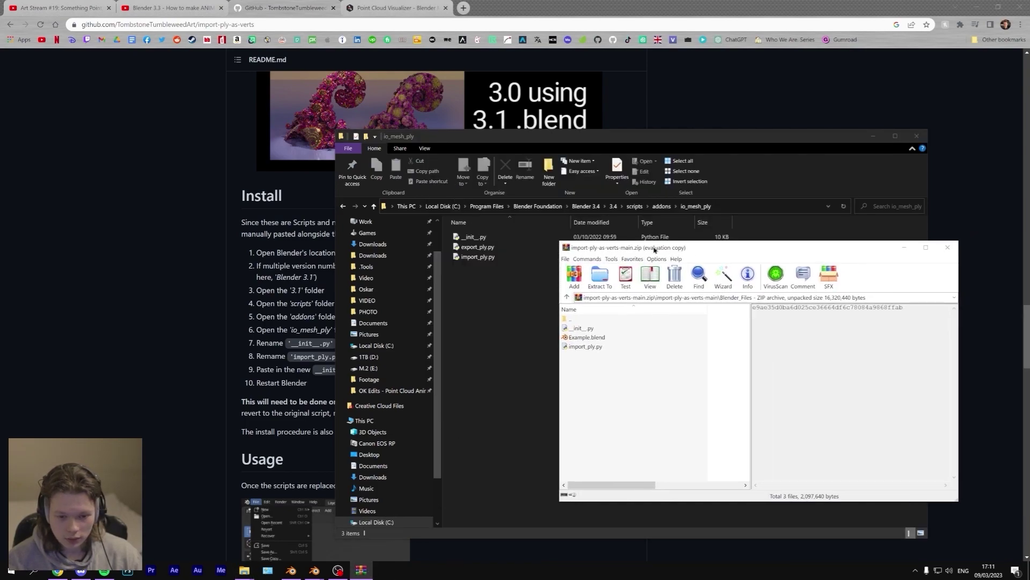
{"action": "left_click", "coordinate": [600, 346]}
{"action": "left_click", "coordinate": [599, 329], "text": "ctrl"}
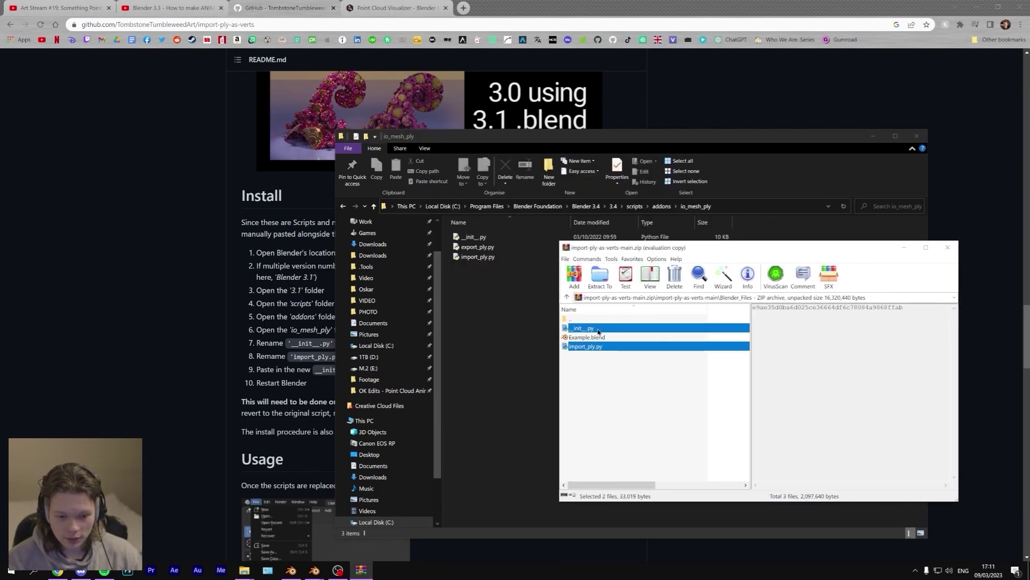
Step: Compare with the installed __init__.py and import_ply.py in the io_mesh_ply folder
{"action": "left_click", "coordinate": [485, 284]}
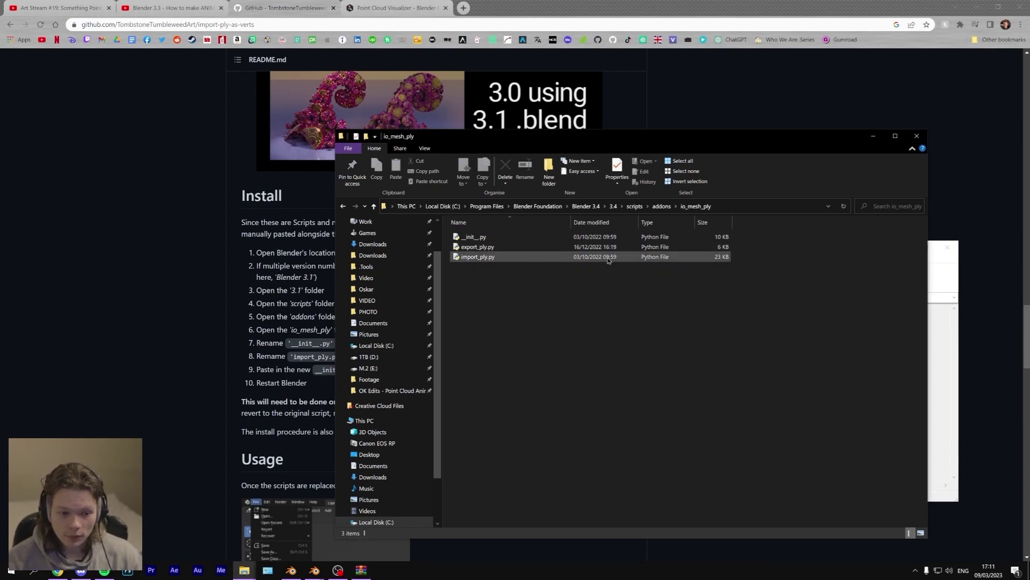
{"action": "left_click", "coordinate": [480, 258]}
{"action": "left_click", "coordinate": [481, 238], "text": "ctrl"}
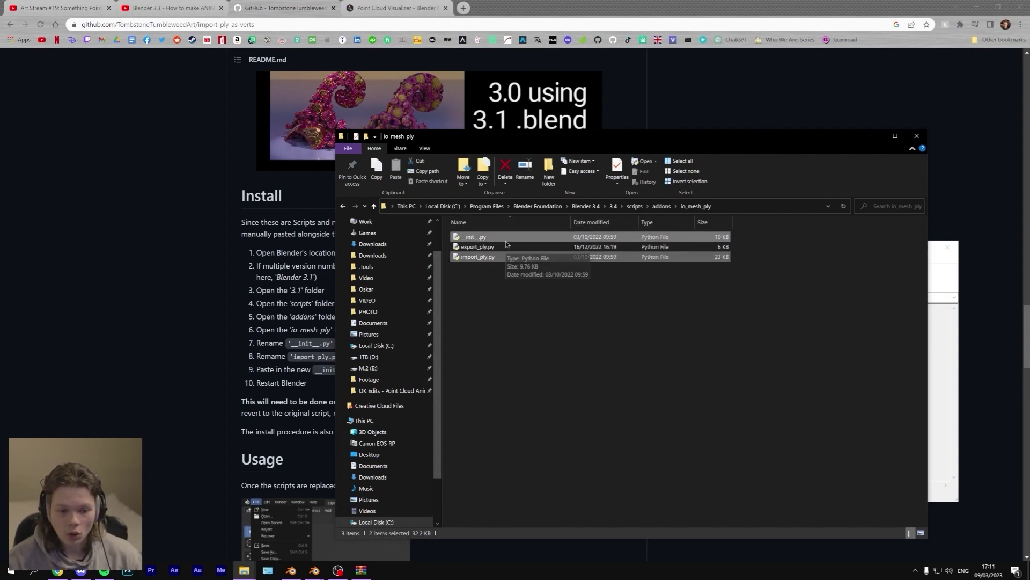
{"action": "left_click", "coordinate": [551, 296]}
{"action": "left_click", "coordinate": [956, 286]}
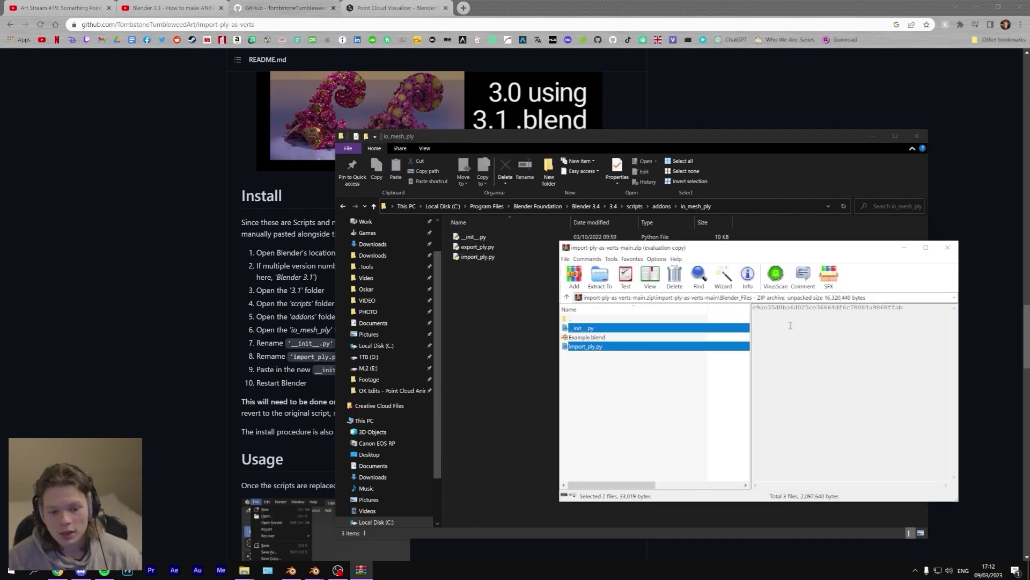
{"action": "left_click", "coordinate": [476, 264]}
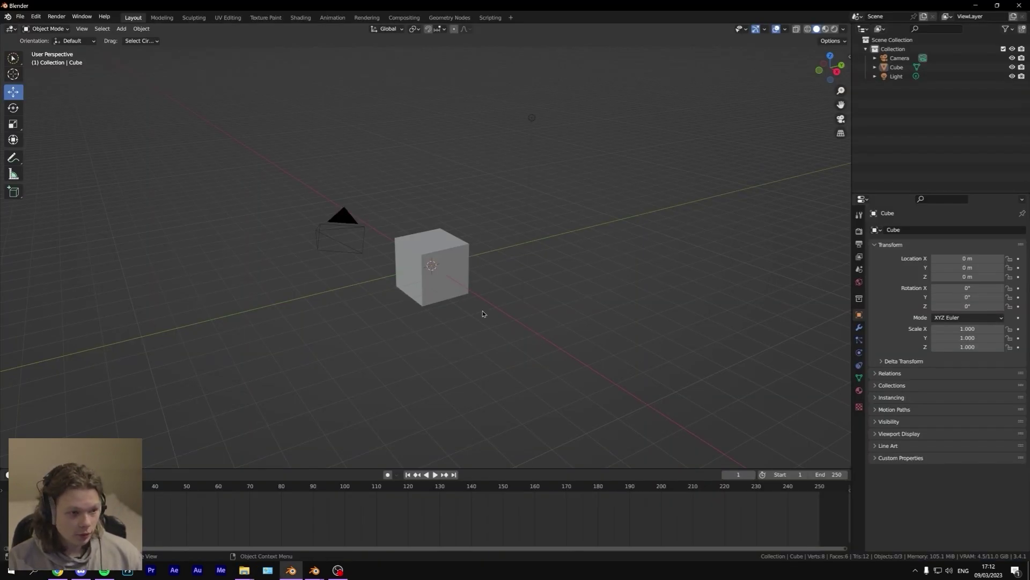
Step: Import Snow garden.ply from the Point clouds folder with Stanford PLY as Verts
{"action": "left_click", "coordinate": [20, 16]}
{"action": "mouse_move", "coordinate": [57, 143]}
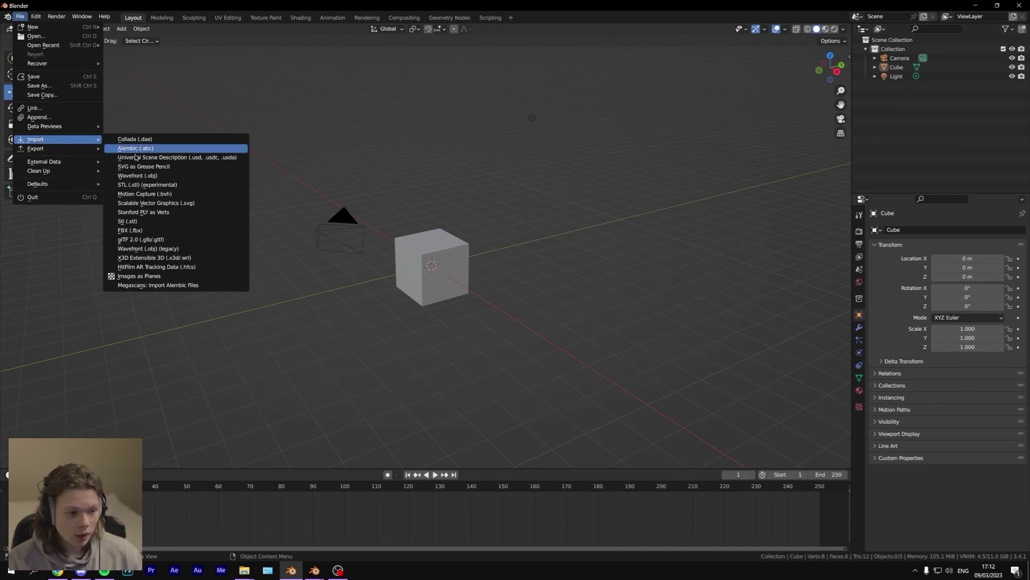
{"action": "left_click", "coordinate": [166, 213]}
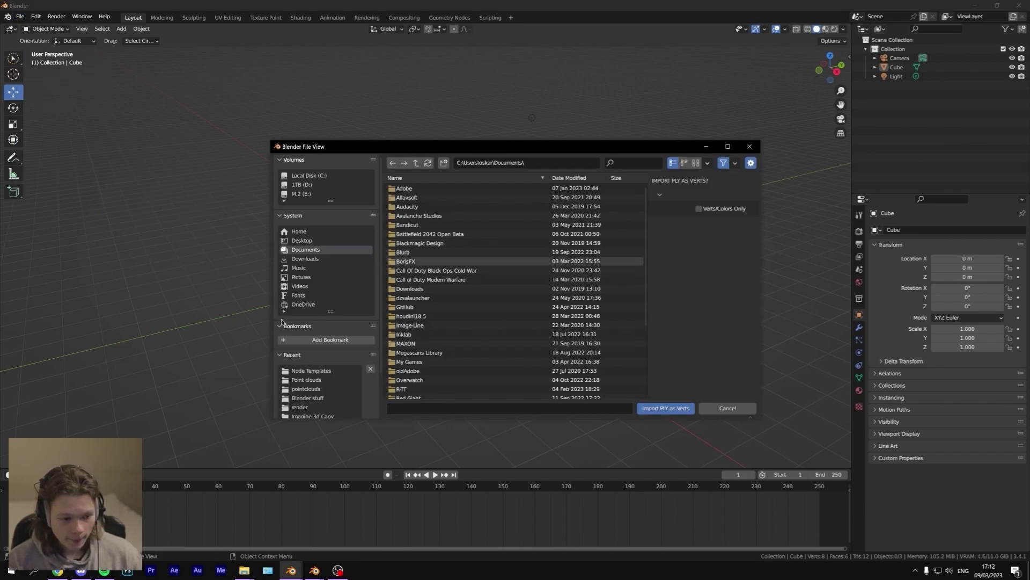
{"action": "left_click", "coordinate": [307, 380]}
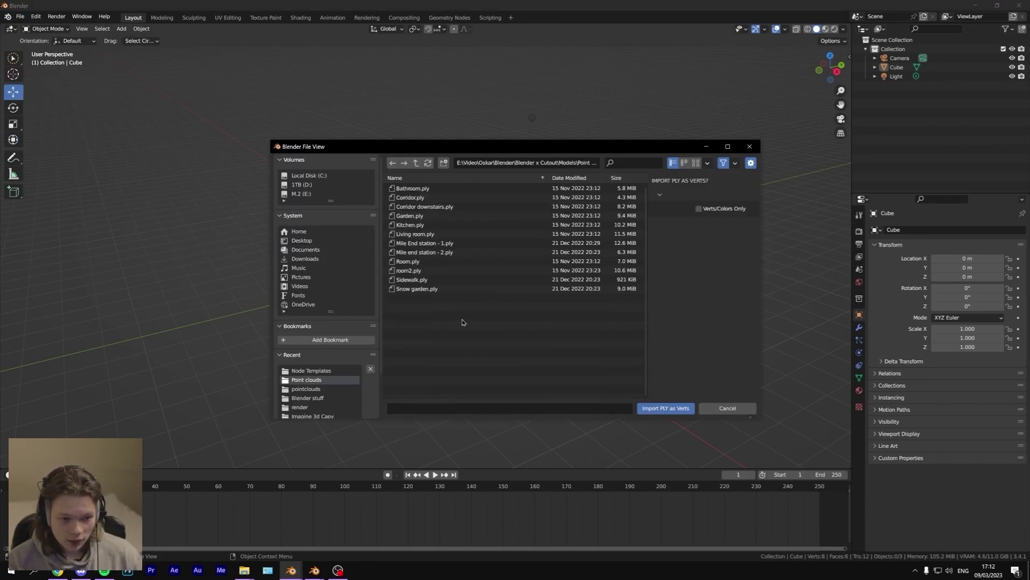
{"action": "left_click_drag", "start_coordinate": [765, 303], "coordinate": [778, 304]}
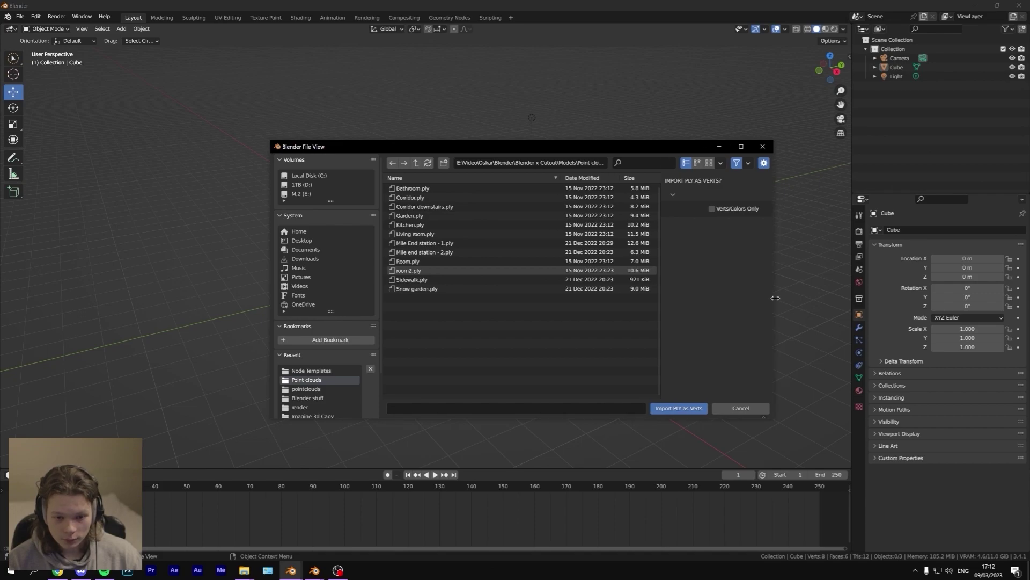
{"action": "left_click", "coordinate": [417, 289]}
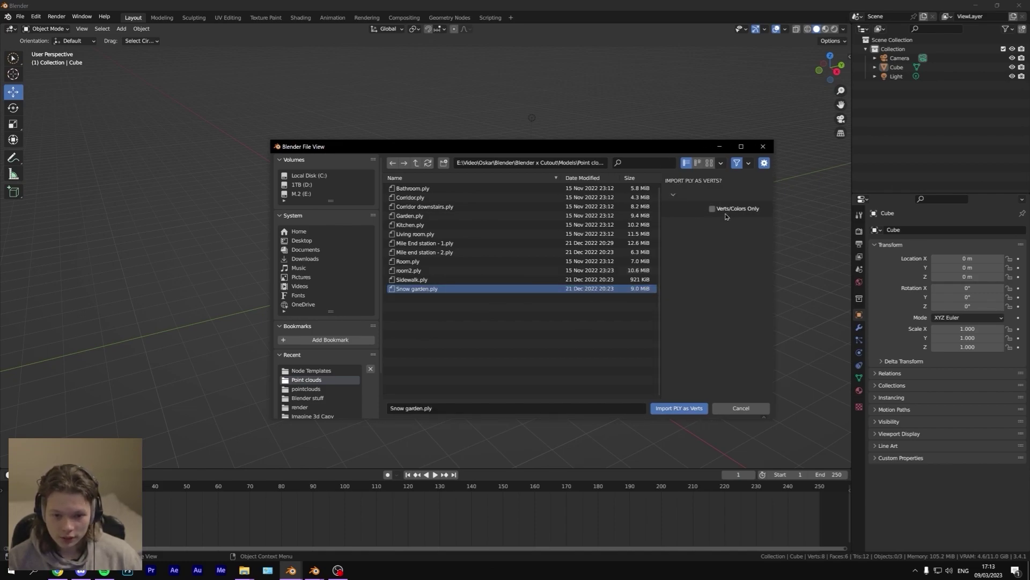
{"action": "left_click", "coordinate": [678, 409]}
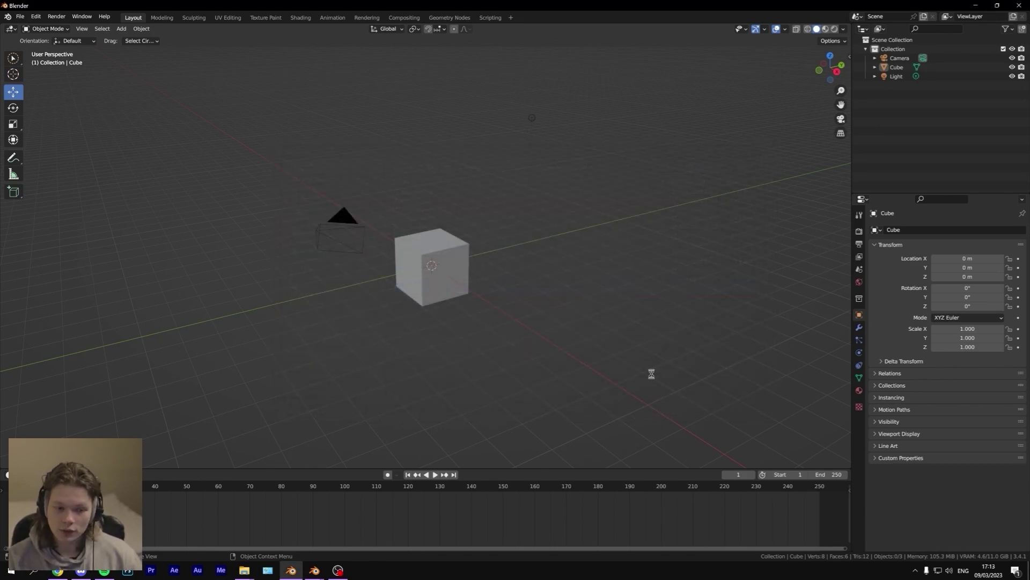
Step: Orbit and walk the viewport closer around the Snow garden scan
{"action": "mouse_move", "coordinate": [577, 214]}
{"action": "middle_mouse_down"}
{"action": "mouse_move", "coordinate": [539, 201]}
{"action": "mouse_move", "coordinate": [542, 217]}
{"action": "mouse_move", "coordinate": [566, 229]}
{"action": "mouse_move", "coordinate": [558, 216]}
{"action": "middle_mouse_up"}
{"action": "scroll", "coordinate": [558, 216], "scroll_direction": "up", "scroll_amount": 1}
{"action": "left_click", "coordinate": [895, 77]}
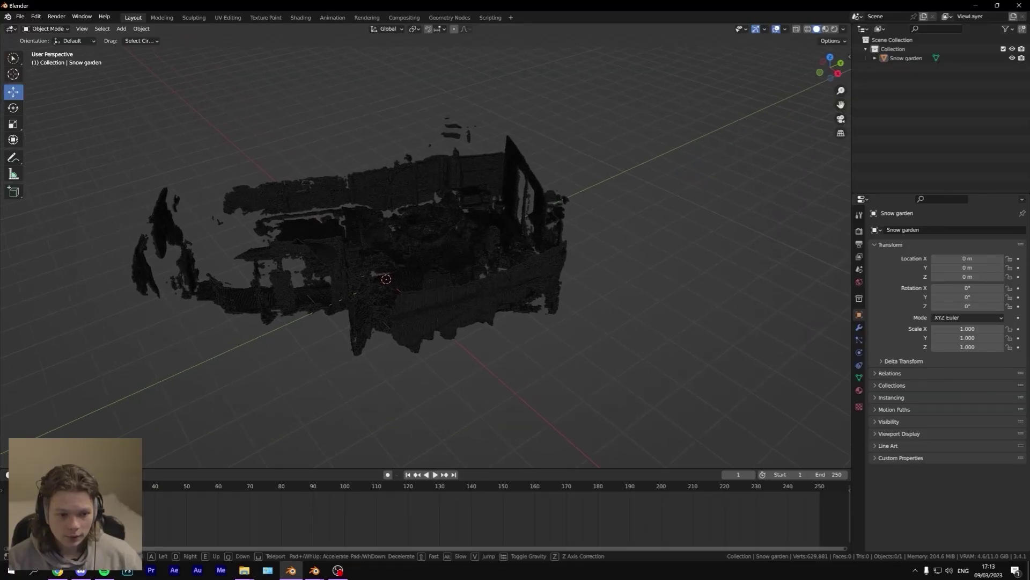
{"action": "key", "text": "w"}
{"action": "key", "text": "d"}
{"action": "left_click", "coordinate": [684, 212]}
{"action": "mouse_move", "coordinate": [652, 236]}
{"action": "middle_mouse_down"}
{"action": "mouse_move", "coordinate": [617, 290]}
{"action": "mouse_move", "coordinate": [644, 242]}
{"action": "middle_mouse_up"}
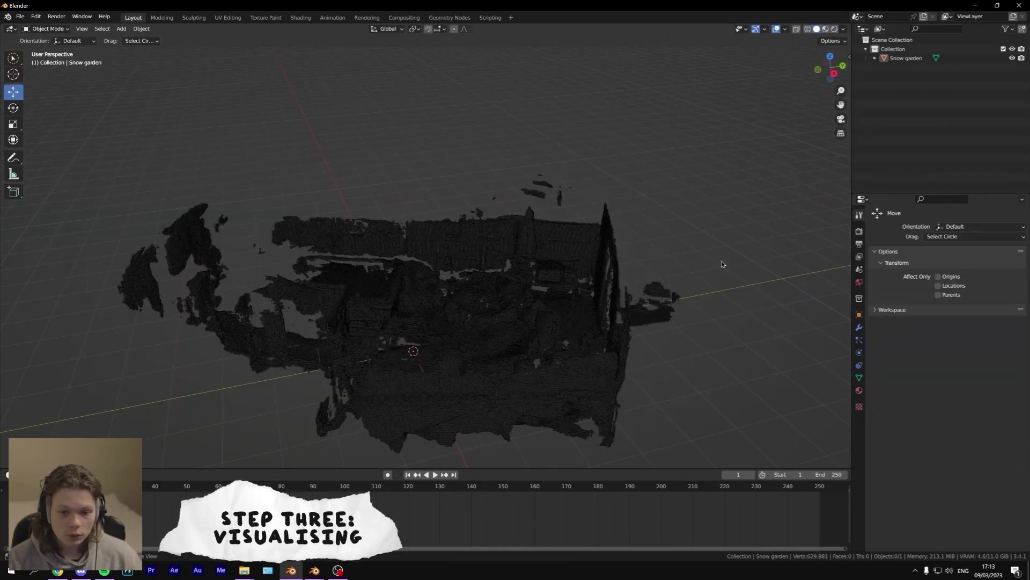
Step: Switch the render engine to Cycles and preview in Rendered viewport shading
{"action": "left_click", "coordinate": [859, 231]}
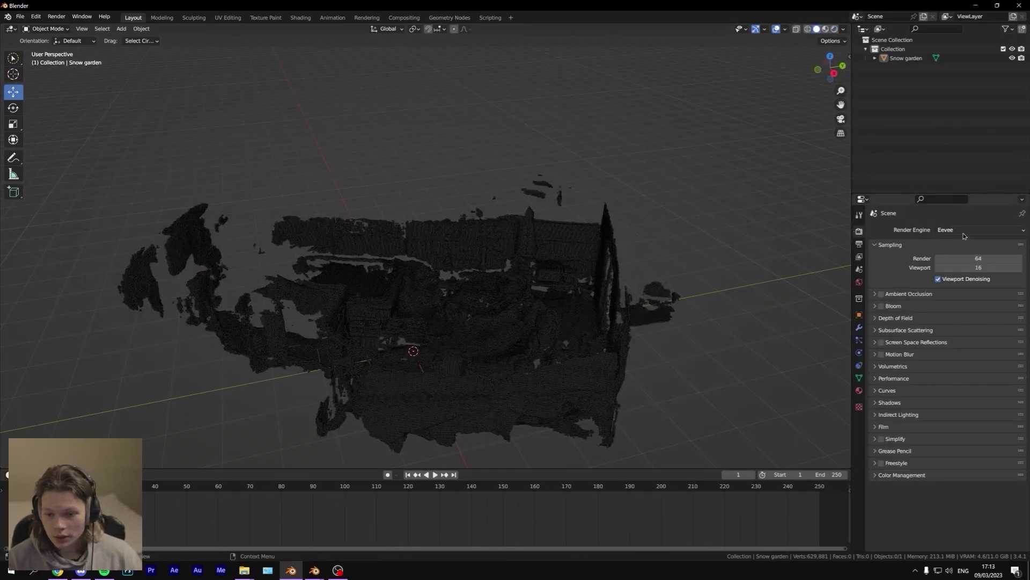
{"action": "left_click", "coordinate": [964, 237]}
{"action": "left_click", "coordinate": [944, 261]}
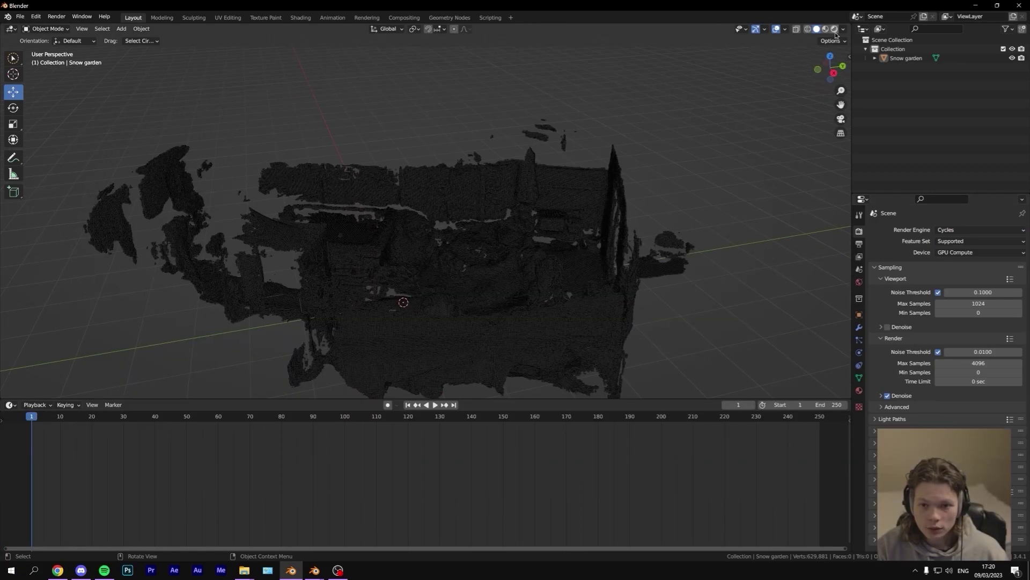
{"action": "left_click", "coordinate": [823, 29]}
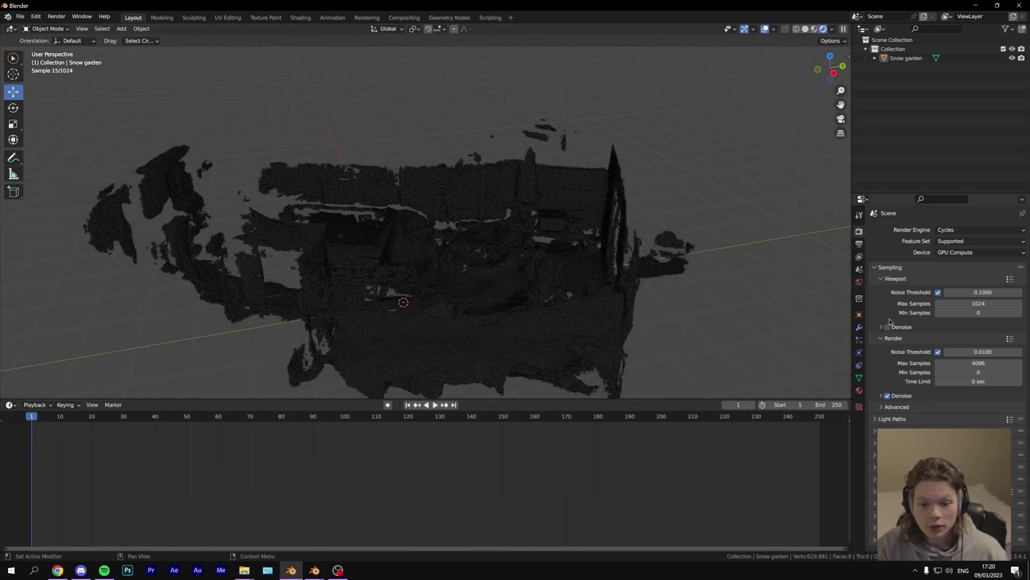
Step: Add a Geometry Nodes modifier with a new node group, shown in an enlarged Geometry Node Editor
{"action": "left_click", "coordinate": [859, 327]}
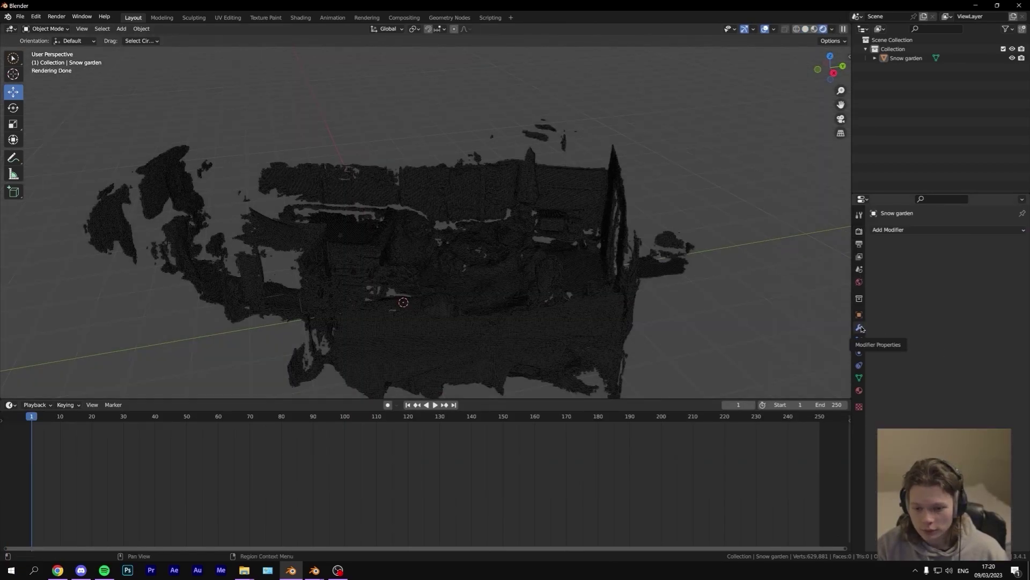
{"action": "left_click", "coordinate": [902, 231]}
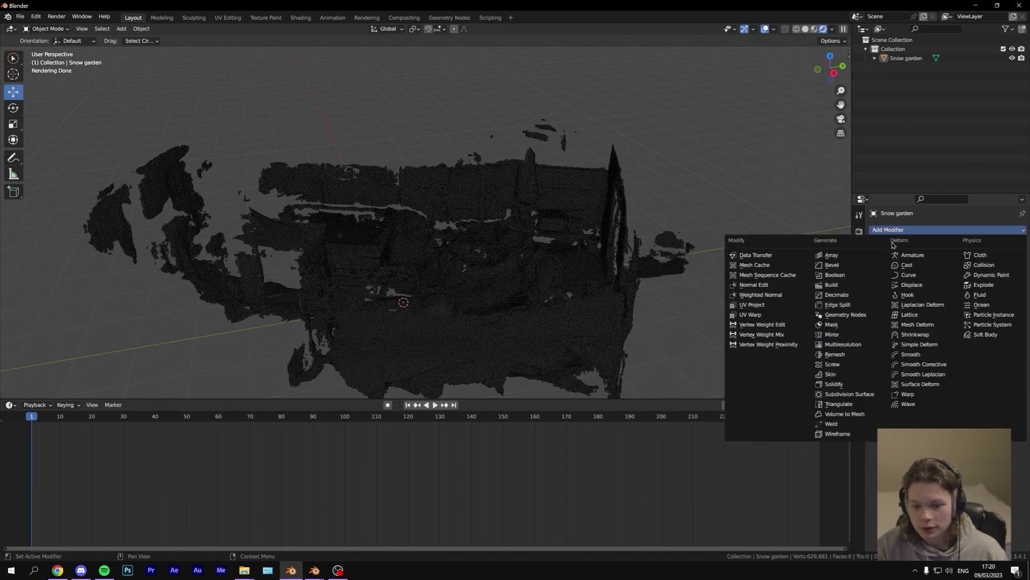
{"action": "left_click", "coordinate": [845, 315]}
{"action": "left_click", "coordinate": [959, 259]}
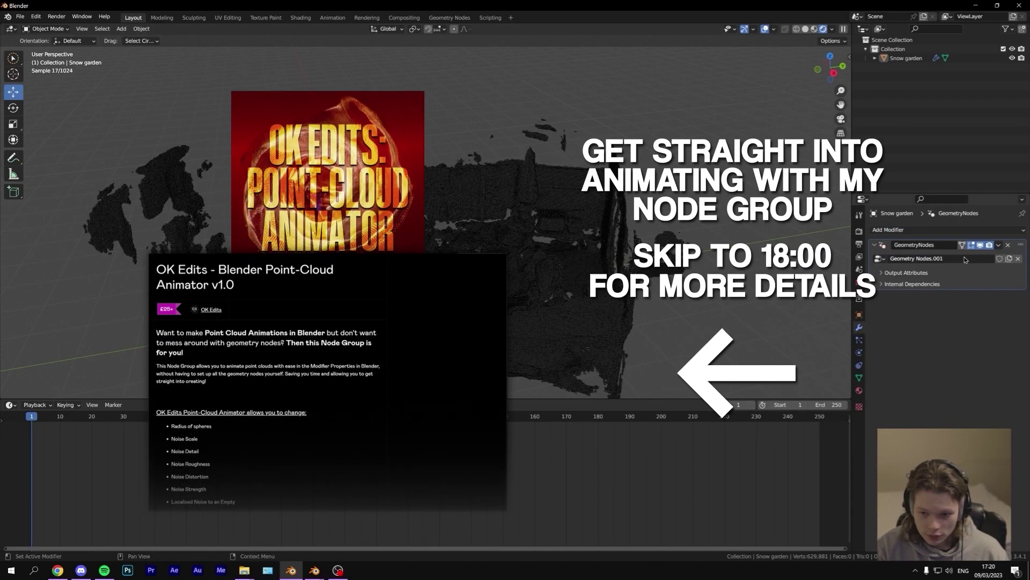
{"action": "left_click", "coordinate": [10, 404]}
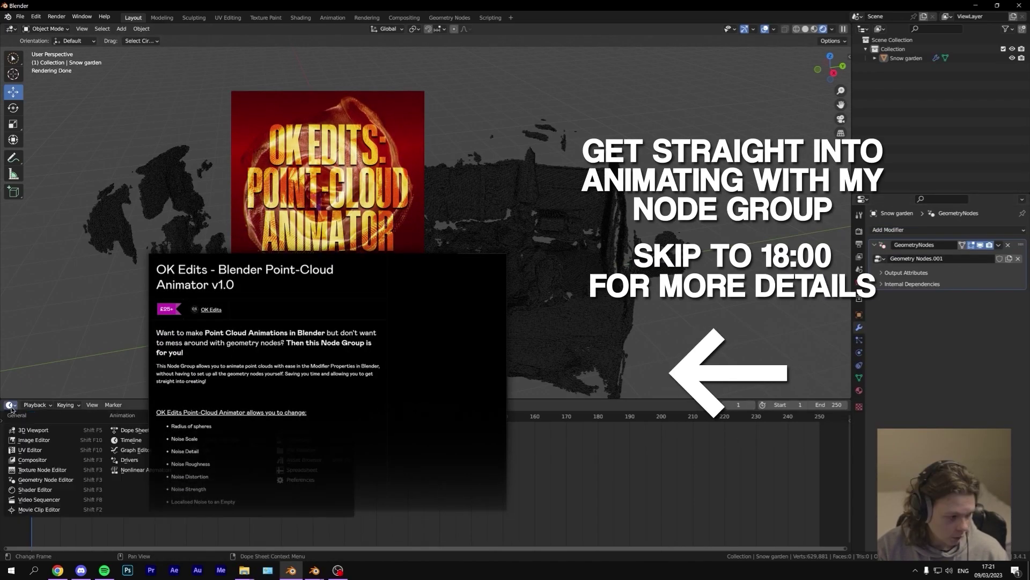
{"action": "left_click", "coordinate": [45, 480]}
{"action": "left_click_drag", "start_coordinate": [392, 400], "coordinate": [410, 344]}
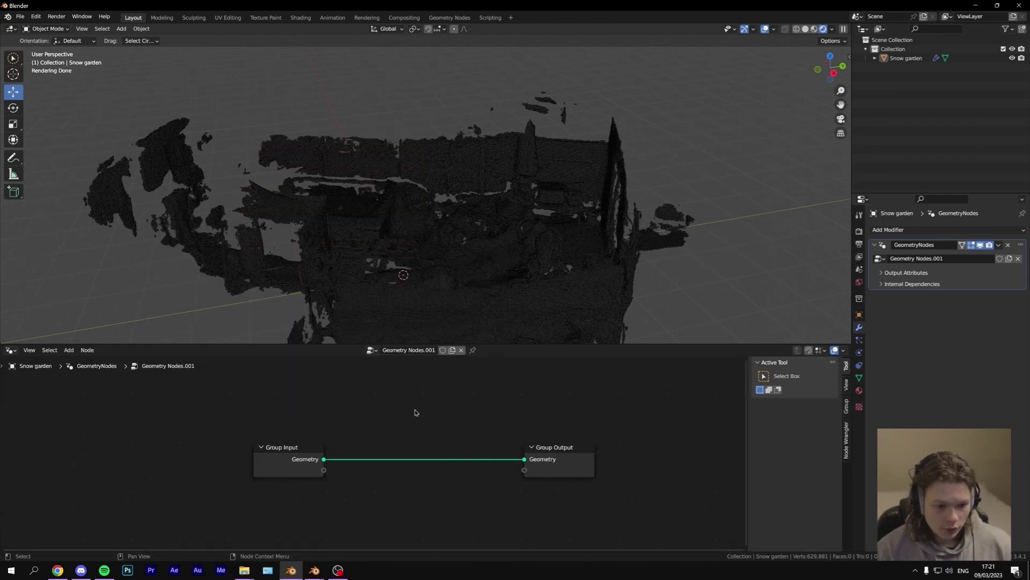
Step: Insert a Mesh to Points node on the Group Input to Group Output link
{"action": "key", "text": "shift+a"}
{"action": "mouse_move", "coordinate": [415, 408]}
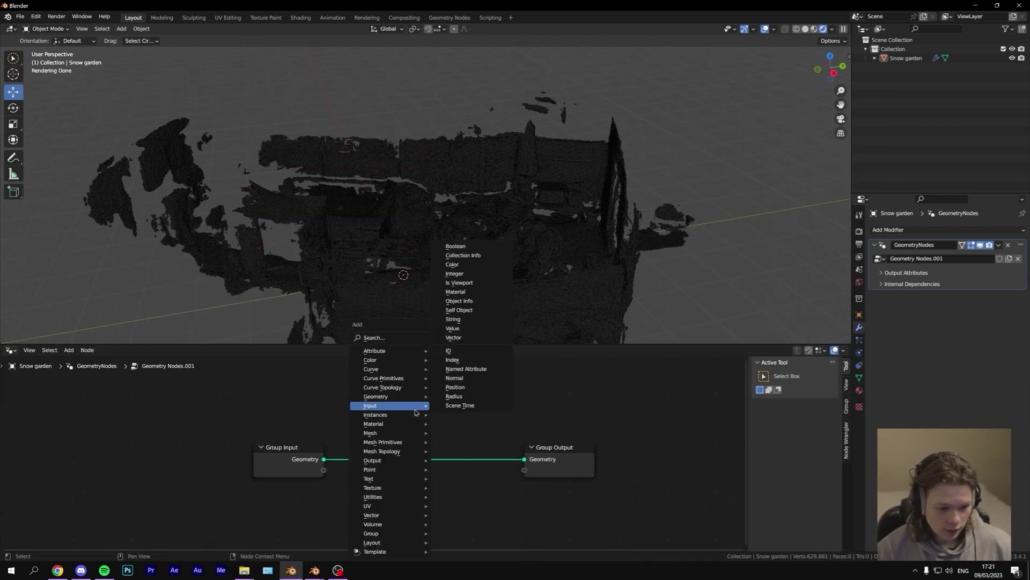
{"action": "key", "text": "s"}
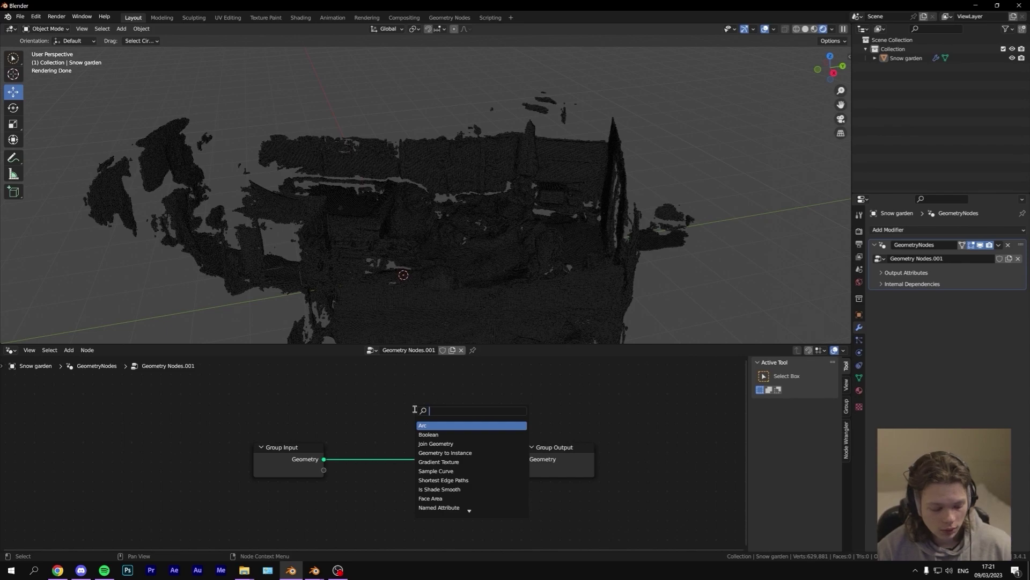
{"action": "type", "text": "mesh to points"}
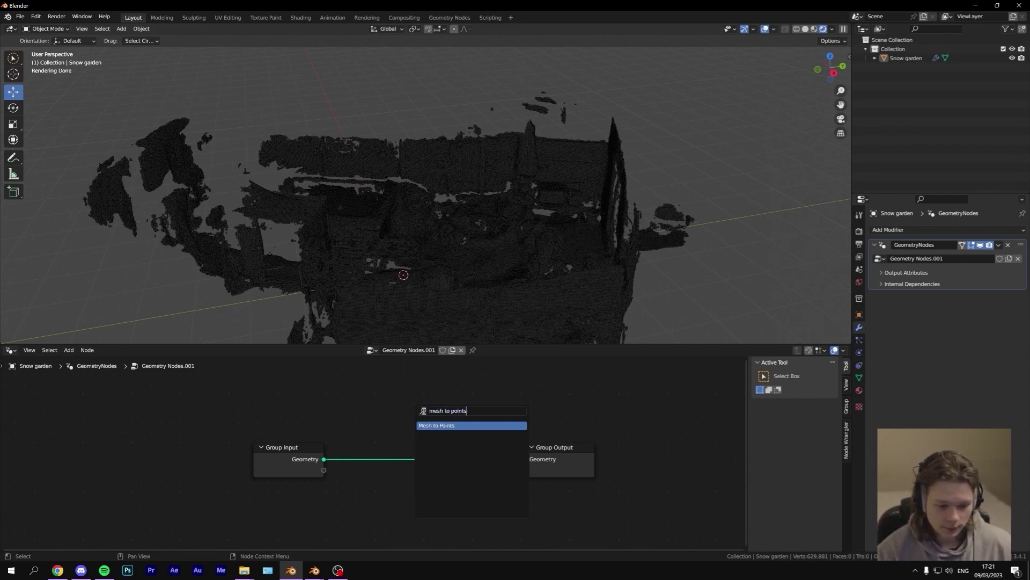
{"action": "left_click", "coordinate": [449, 425]}
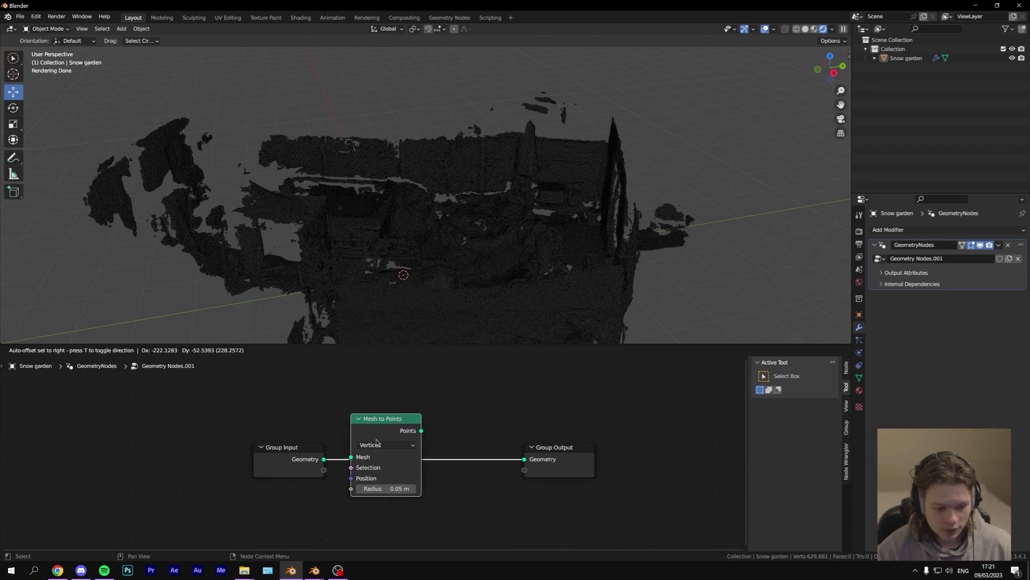
{"action": "left_click", "coordinate": [377, 441]}
{"action": "left_click_drag", "start_coordinate": [376, 430], "coordinate": [360, 429]}
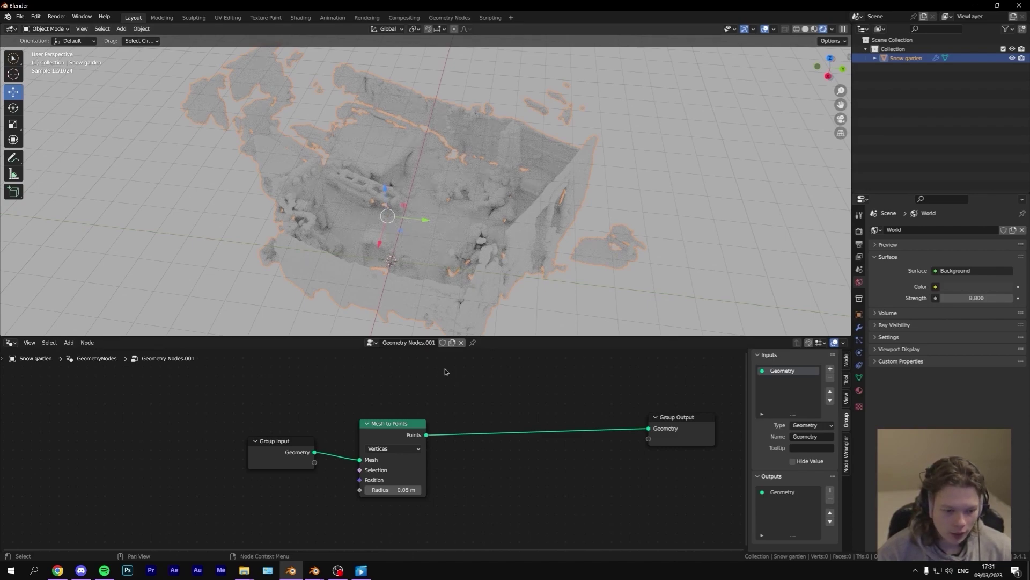
Step: Insert a Set Point Radius node after Mesh to Points
{"action": "left_click_drag", "start_coordinate": [374, 426], "coordinate": [353, 419]}
{"action": "left_click", "coordinate": [438, 455]}
{"action": "key", "text": "shift+a"}
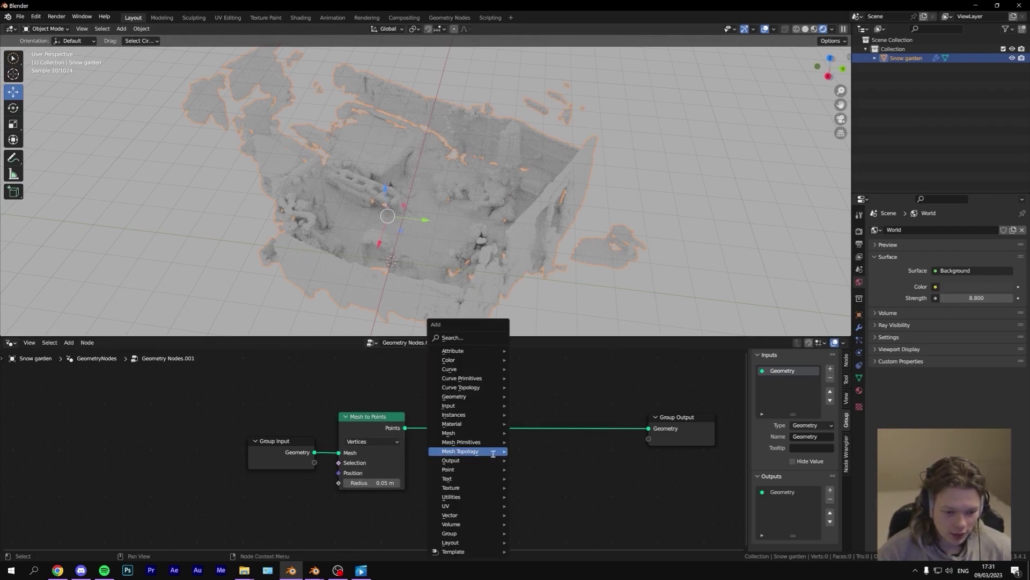
{"action": "key", "text": "s"}
{"action": "type", "text": "set point"}
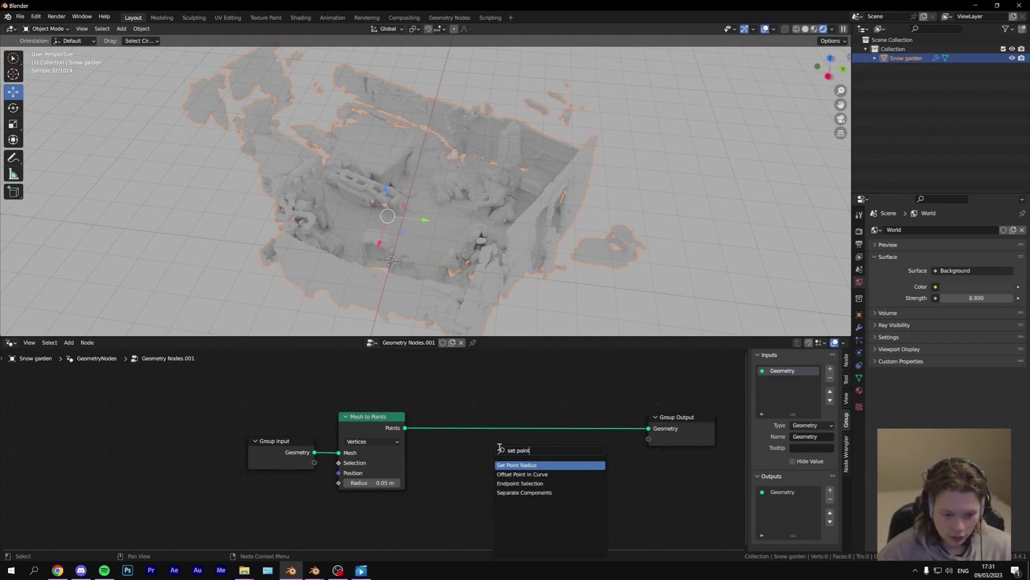
{"action": "left_click", "coordinate": [509, 465]}
{"action": "left_click", "coordinate": [454, 453]}
Step: Set the Set Point Radius node's Radius to 0.01 m
{"action": "left_click", "coordinate": [453, 450]}
{"action": "left_click", "coordinate": [453, 452]}
{"action": "key", "text": "BackSpace"}
{"action": "type", "text": "1"}
{"action": "key", "text": "Return"}
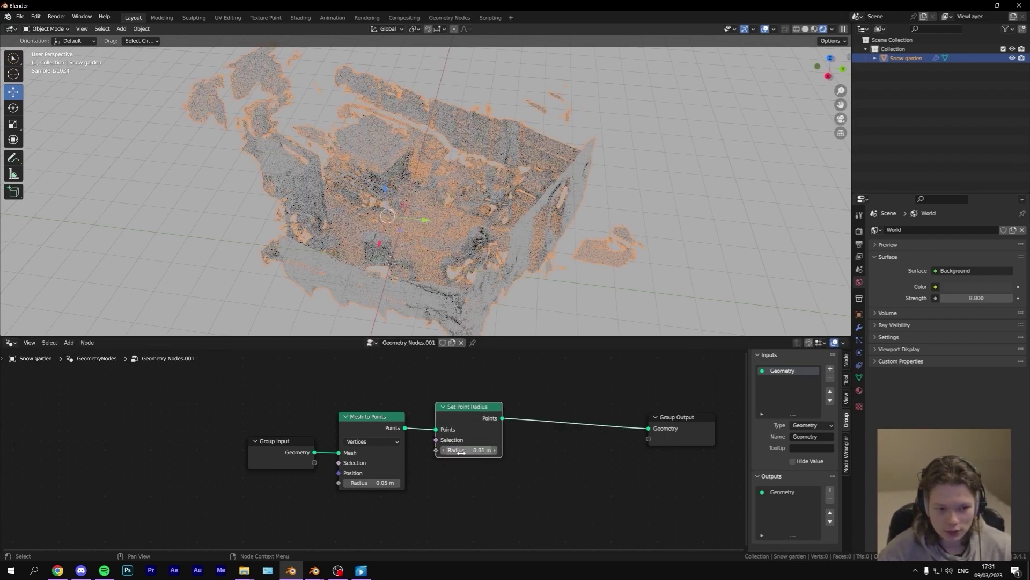
Step: Tidy the node layout and connect the Radius socket to Group Input
{"action": "left_click", "coordinate": [640, 334]}
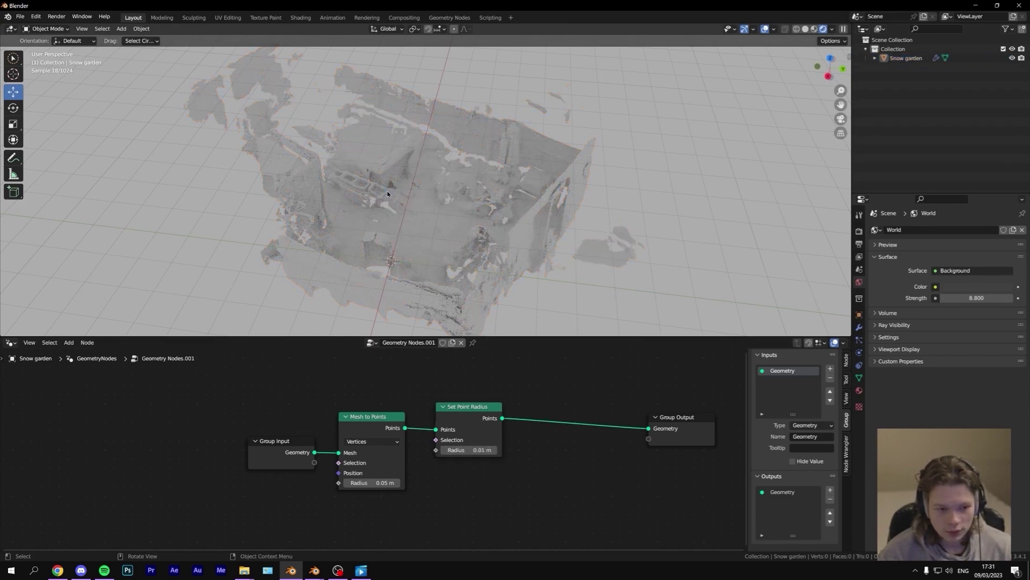
{"action": "left_click_drag", "start_coordinate": [481, 428], "coordinate": [453, 428]}
{"action": "left_click", "coordinate": [364, 488]}
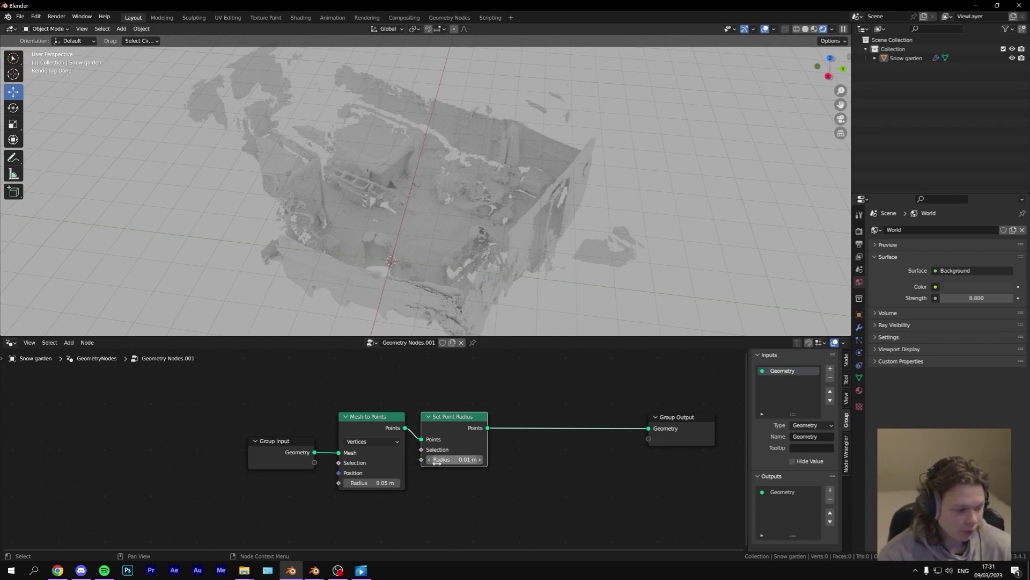
{"action": "left_click_drag", "start_coordinate": [450, 436], "coordinate": [458, 427]}
{"action": "left_click_drag", "start_coordinate": [428, 460], "coordinate": [315, 462]}
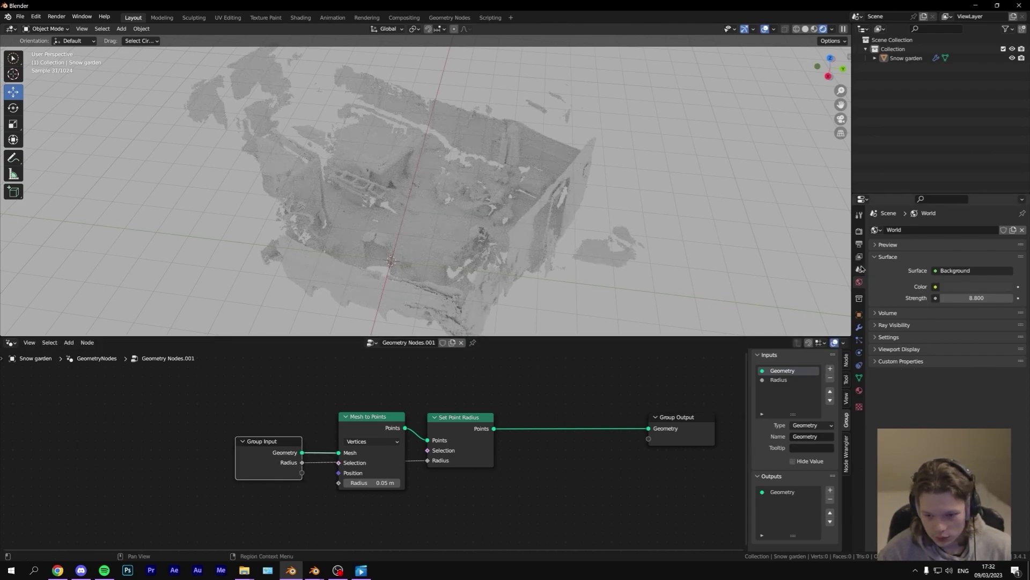
Step: Set the Geometry Nodes modifier's Radius input to 0.01 m
{"action": "left_click", "coordinate": [859, 327]}
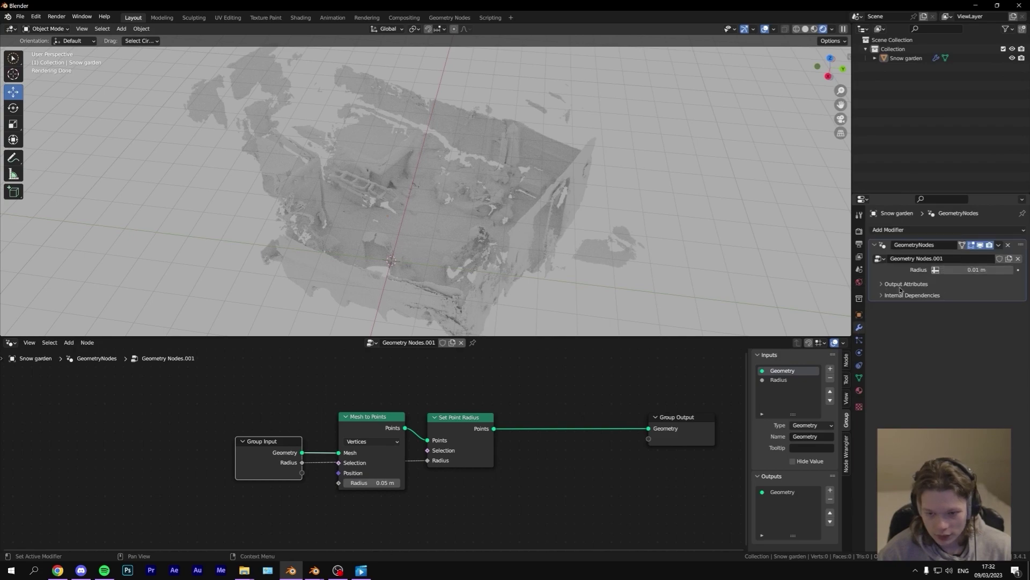
{"action": "left_click", "coordinate": [955, 271]}
{"action": "left_click", "coordinate": [953, 270]}
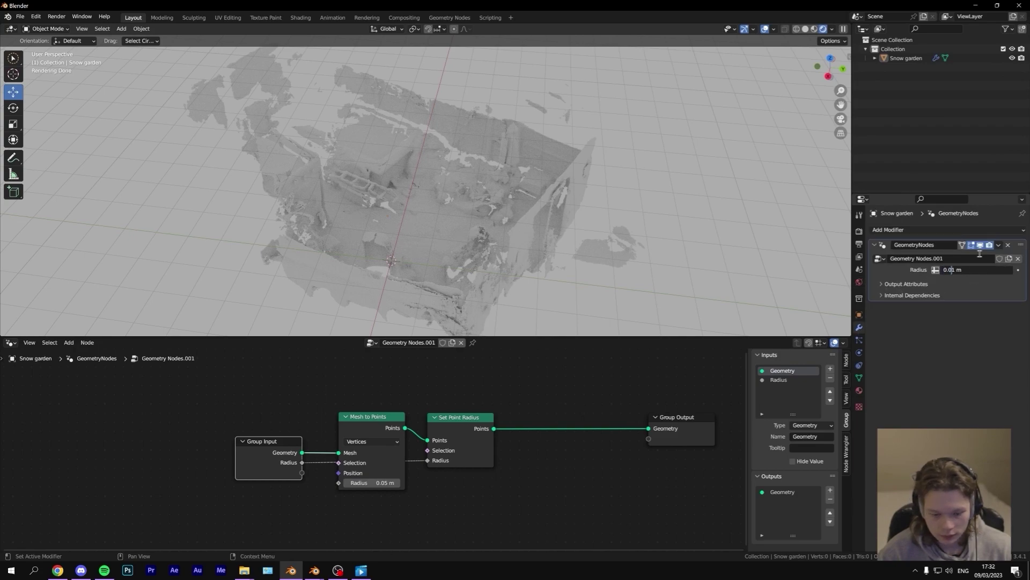
{"action": "type", "text": "1"}
{"action": "key", "text": "Return"}
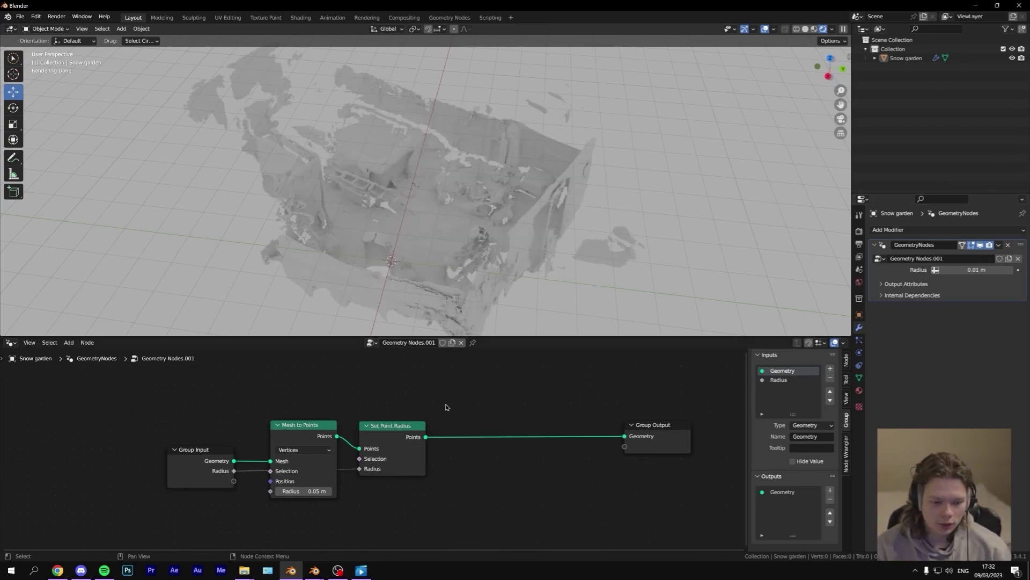
Step: Add a Set Material node between Set Point Radius and Group Output
{"action": "key", "text": "shift+a"}
{"action": "type", "text": "s"}
{"action": "type", "text": "set mat"}
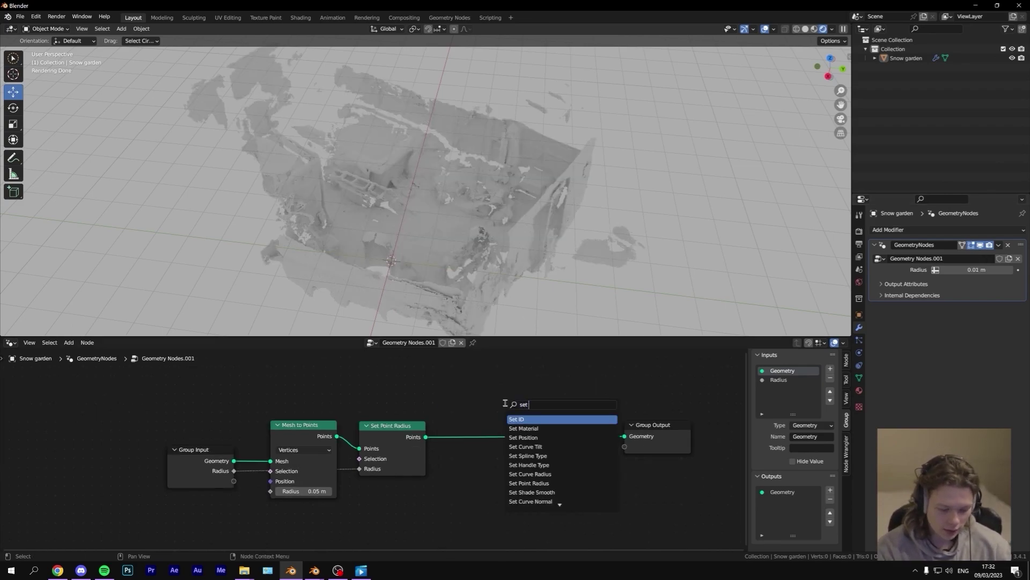
{"action": "key", "text": "Return"}
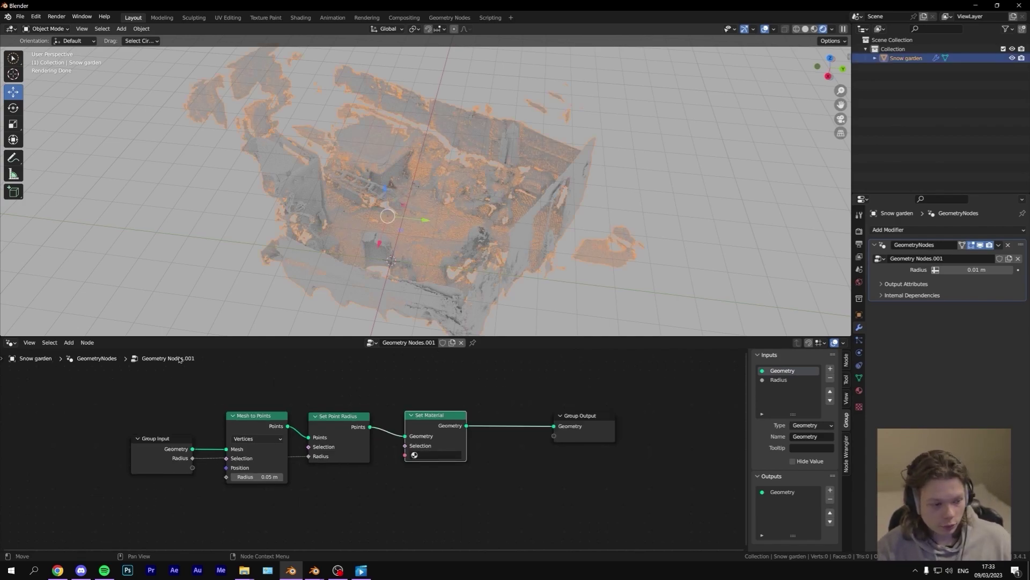
{"action": "left_click", "coordinate": [11, 343]}
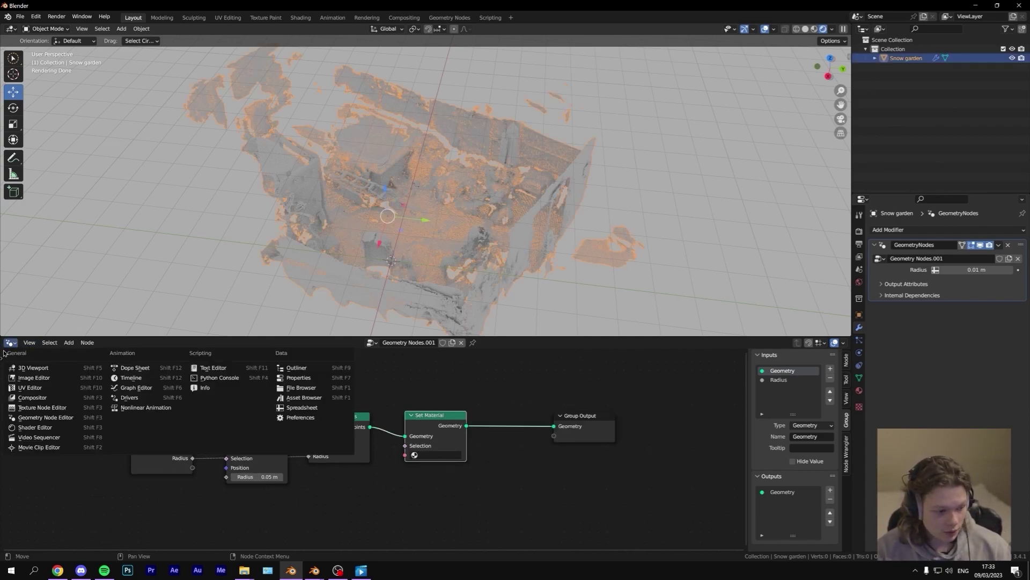
Step: Create a new material for the points and delete its default Principled BSDF node
{"action": "left_click", "coordinate": [44, 428]}
{"action": "left_click", "coordinate": [432, 343]}
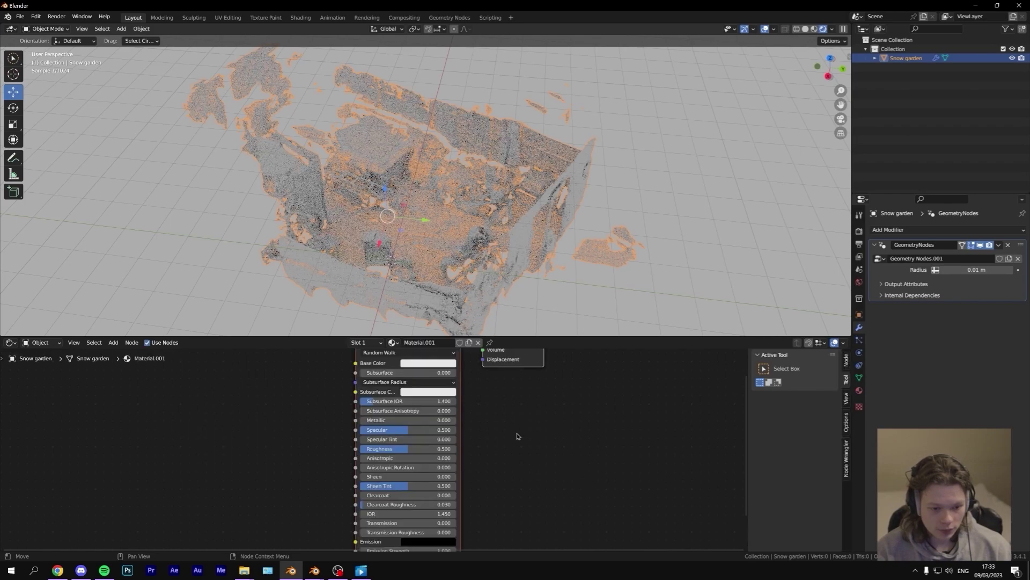
{"action": "key", "text": "x"}
{"action": "mouse_move", "coordinate": [402, 422]}
{"action": "middle_mouse_down"}
{"action": "mouse_move", "coordinate": [449, 430]}
{"action": "mouse_move", "coordinate": [407, 435]}
{"action": "middle_mouse_up"}
{"action": "scroll", "coordinate": [397, 432], "scroll_direction": "up", "scroll_amount": 1}
Step: Add a Color Attribute node and set it to the scan's Col attribute
{"action": "key", "text": "shift+a"}
{"action": "left_click", "coordinate": [341, 422]}
{"action": "type", "text": "color"}
{"action": "left_click", "coordinate": [363, 464]}
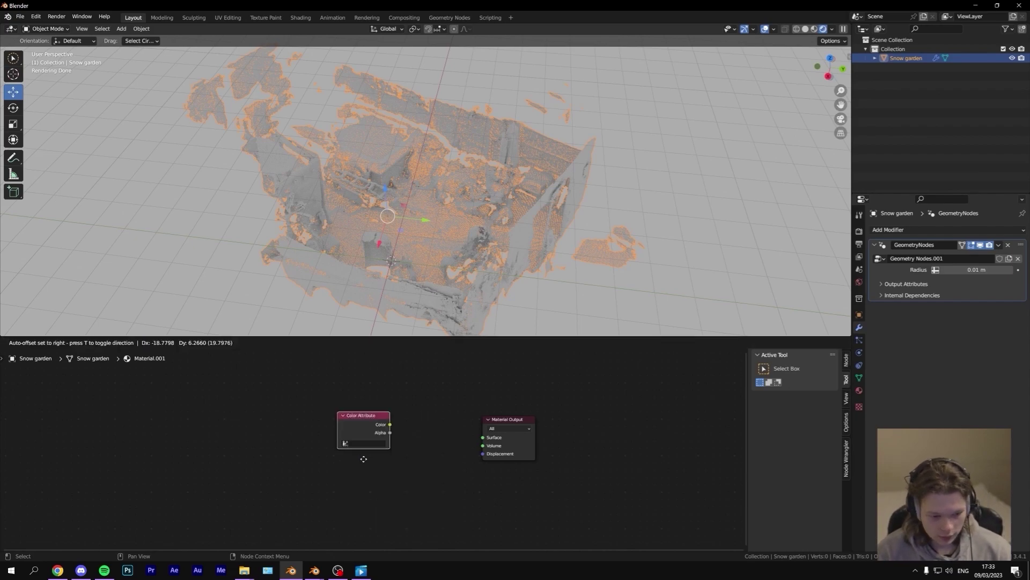
{"action": "left_click", "coordinate": [380, 475]}
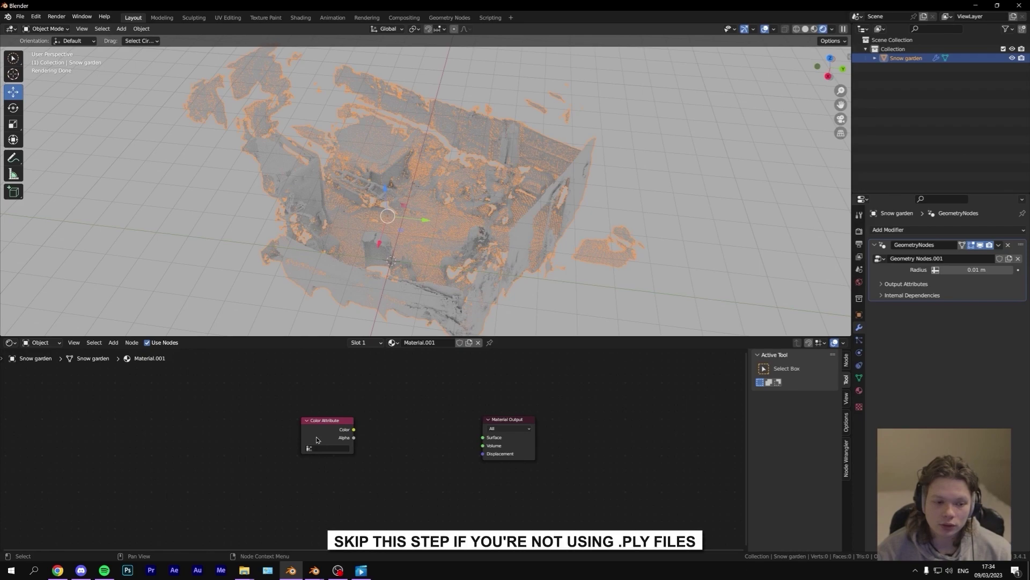
{"action": "left_click", "coordinate": [859, 378]}
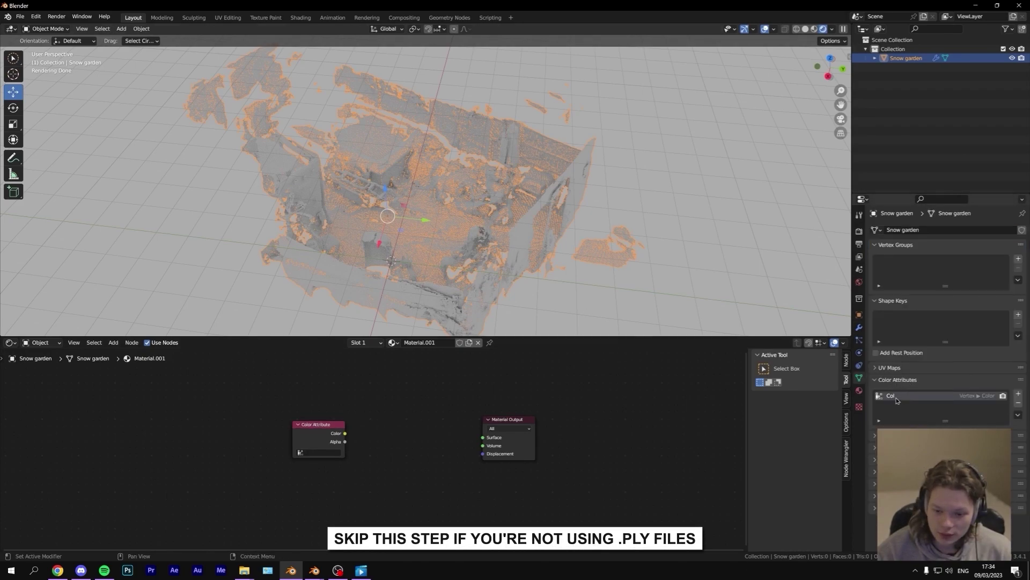
{"action": "left_click", "coordinate": [336, 443]}
{"action": "mouse_move", "coordinate": [301, 427]}
{"action": "left_mouse_down"}
{"action": "mouse_move", "coordinate": [322, 421]}
{"action": "mouse_move", "coordinate": [304, 428]}
{"action": "left_mouse_up"}
{"action": "left_click", "coordinate": [331, 446]}
{"action": "left_click", "coordinate": [331, 459]}
Step: Add a Gamma node set to 2.2 and feed the Col colour into it
{"action": "left_click_drag", "start_coordinate": [499, 420], "coordinate": [491, 414]}
{"action": "key", "text": "shift+a"}
{"action": "type", "text": "sgame"}
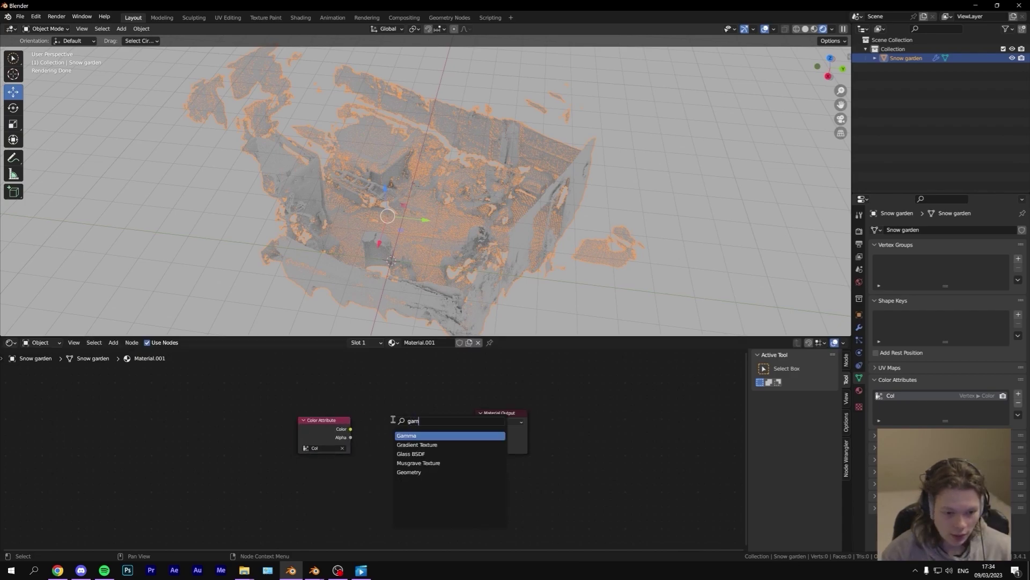
{"action": "left_click", "coordinate": [430, 446]}
{"action": "left_click", "coordinate": [417, 449]}
{"action": "double_click", "coordinate": [416, 449]}
{"action": "type", "text": "2"}
{"action": "key", "text": "Return"}
{"action": "left_click_drag", "start_coordinate": [351, 429], "coordinate": [390, 415]}
Step: Add a Diffuse BSDF fed by Gamma and connect it to the Material Output Surface
{"action": "key", "text": "shift+a"}
{"action": "type", "text": "sdiff"}
{"action": "key", "text": "Return"}
{"action": "left_click", "coordinate": [451, 464]}
{"action": "left_click_drag", "start_coordinate": [499, 414], "coordinate": [525, 410]}
{"action": "left_click_drag", "start_coordinate": [448, 459], "coordinate": [453, 419]}
{"action": "left_click_drag", "start_coordinate": [416, 424], "coordinate": [427, 431]}
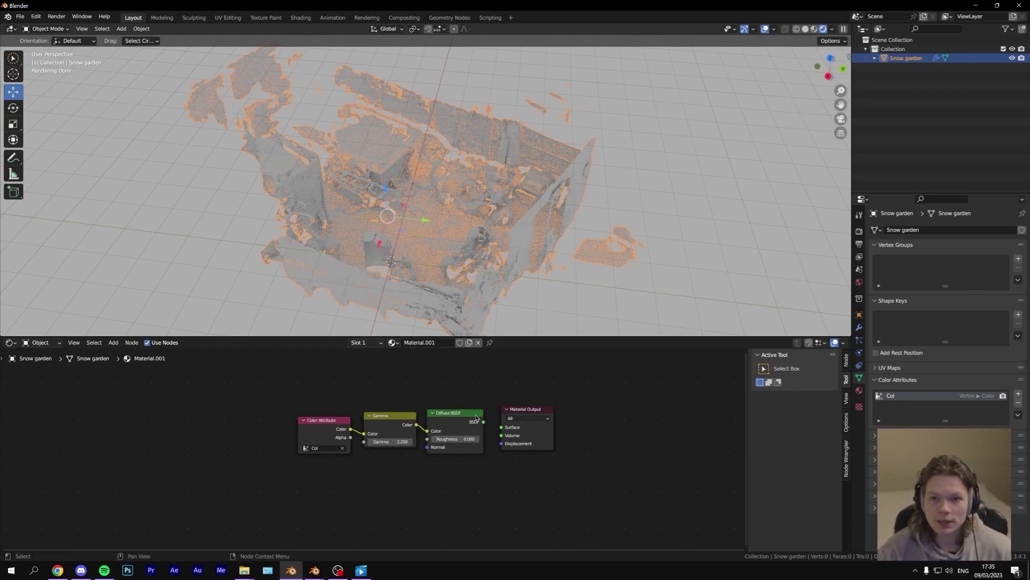
{"action": "left_click_drag", "start_coordinate": [440, 427], "coordinate": [501, 427]}
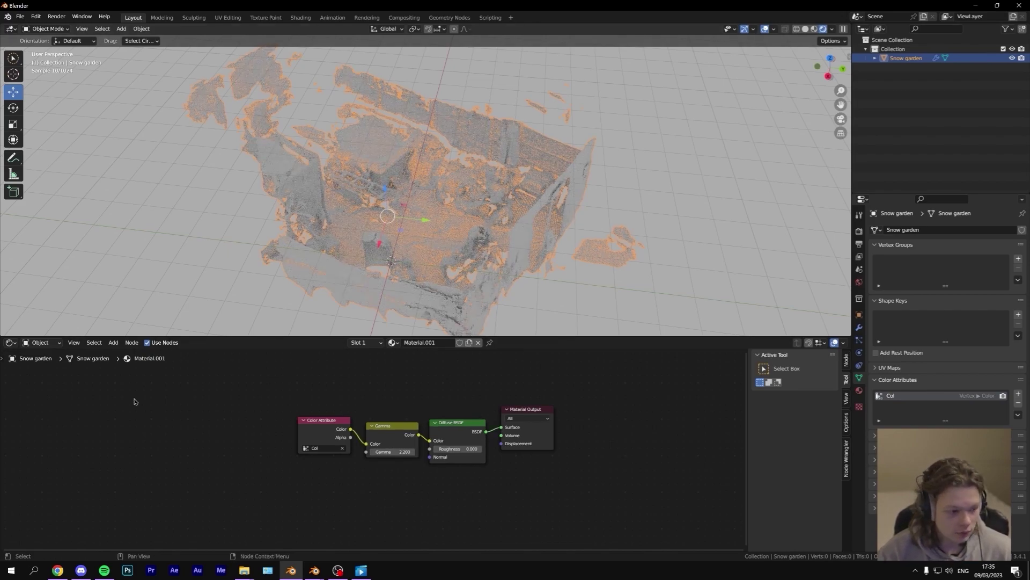
{"action": "left_click", "coordinate": [16, 343]}
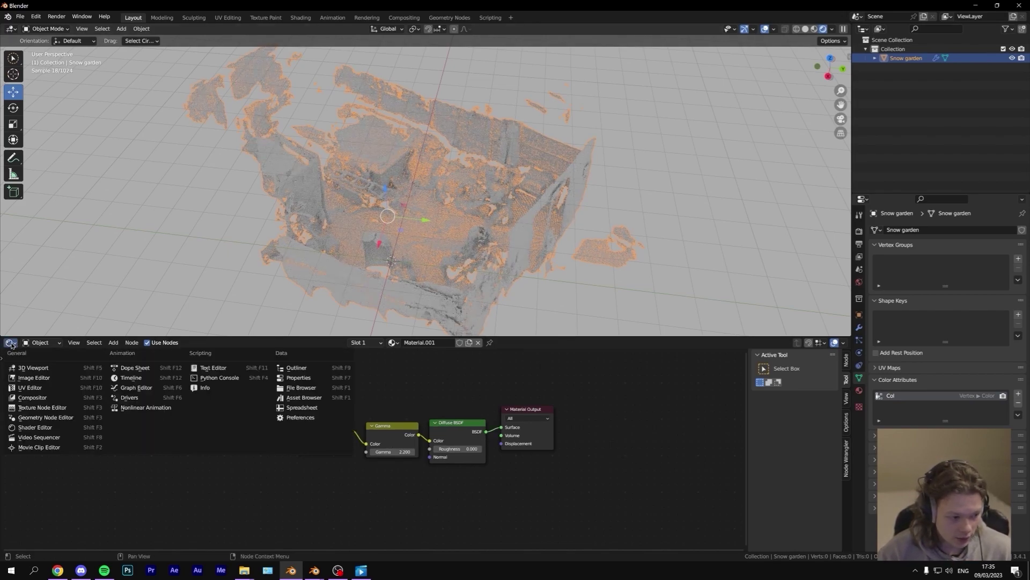
Step: Pick Material.001 in the Set Material node, then fly through the coloured point cloud
{"action": "left_click", "coordinate": [75, 419]}
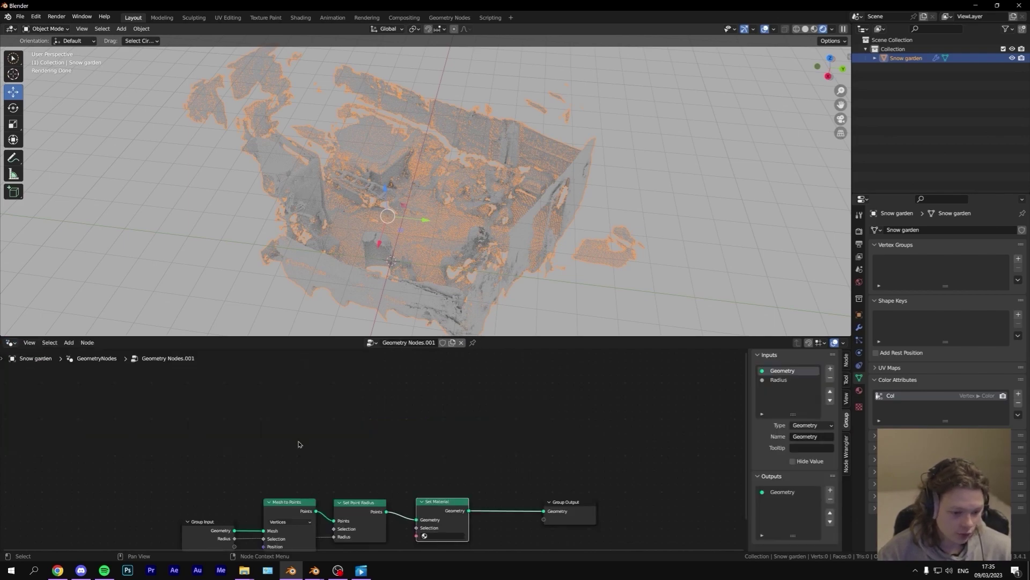
{"action": "key", "text": "Home"}
{"action": "left_click", "coordinate": [431, 473]}
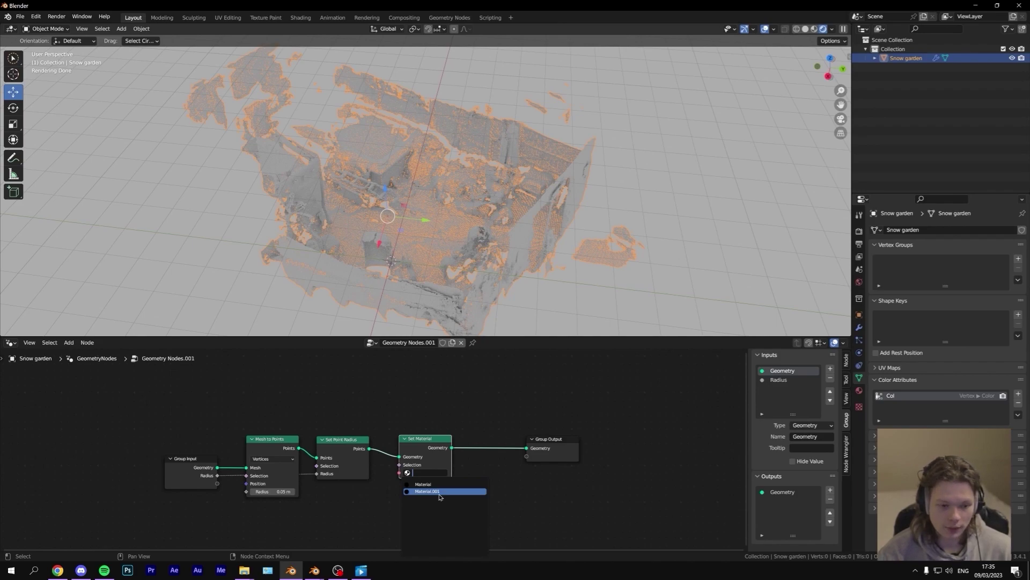
{"action": "left_click", "coordinate": [439, 493]}
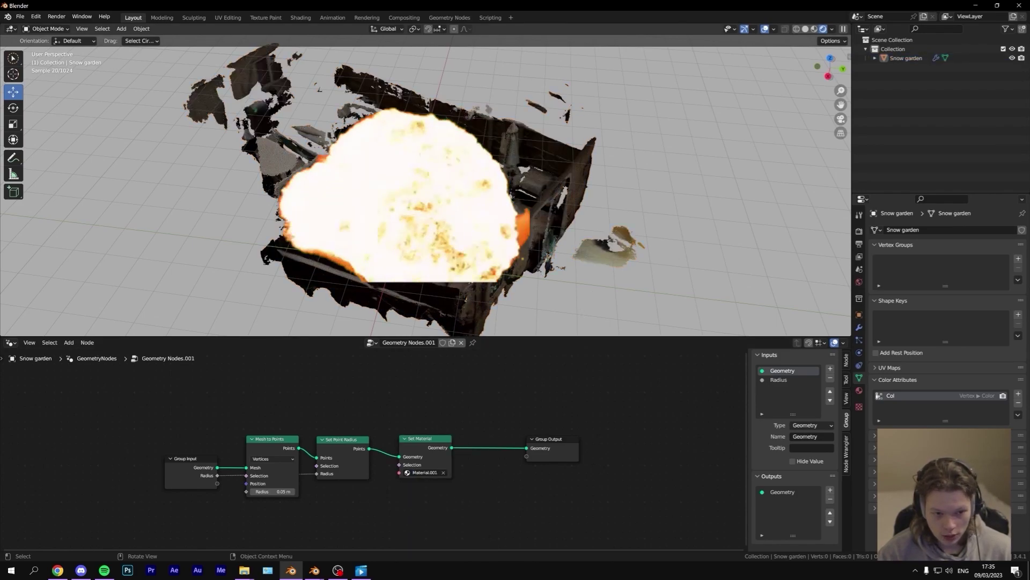
{"action": "key", "text": "shift+grave"}
{"action": "key", "text": "w"}
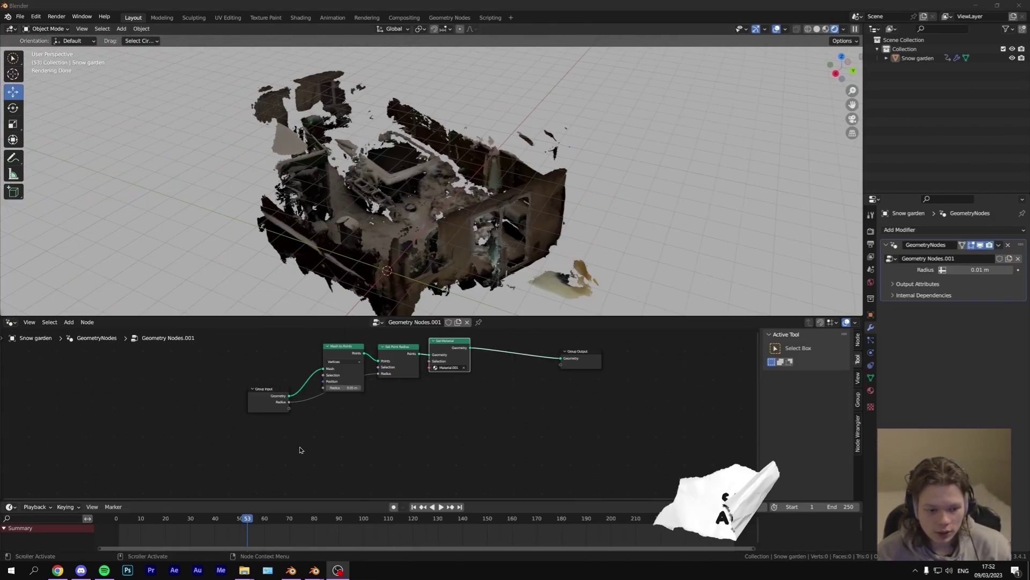
Step: Add a Noise Texture and a Set Position before Group Output, linking Noise Color to Offset
{"action": "left_click", "coordinate": [299, 449]}
{"action": "key", "text": "shift+a"}
{"action": "key", "text": "s"}
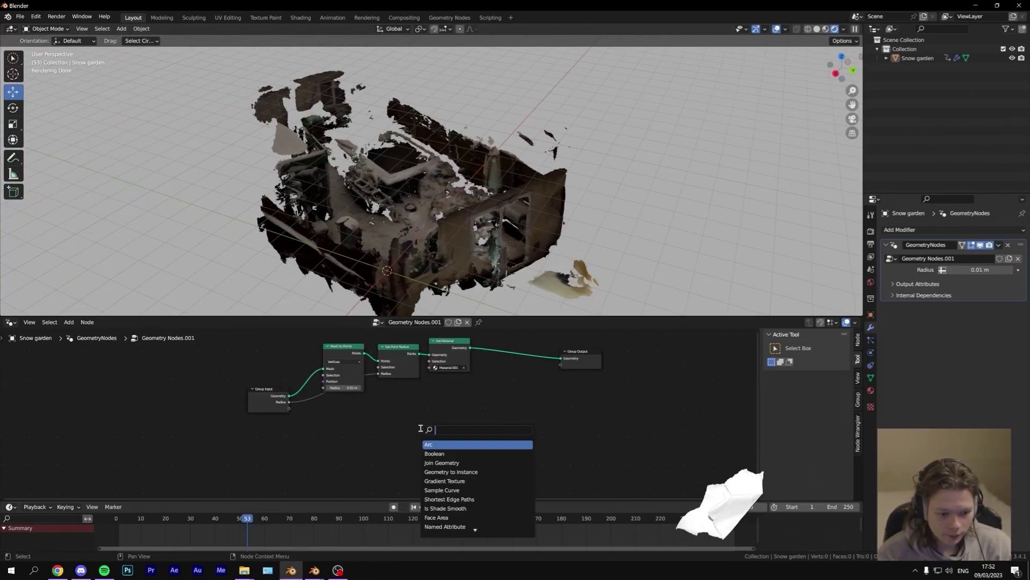
{"action": "type", "text": "nois"}
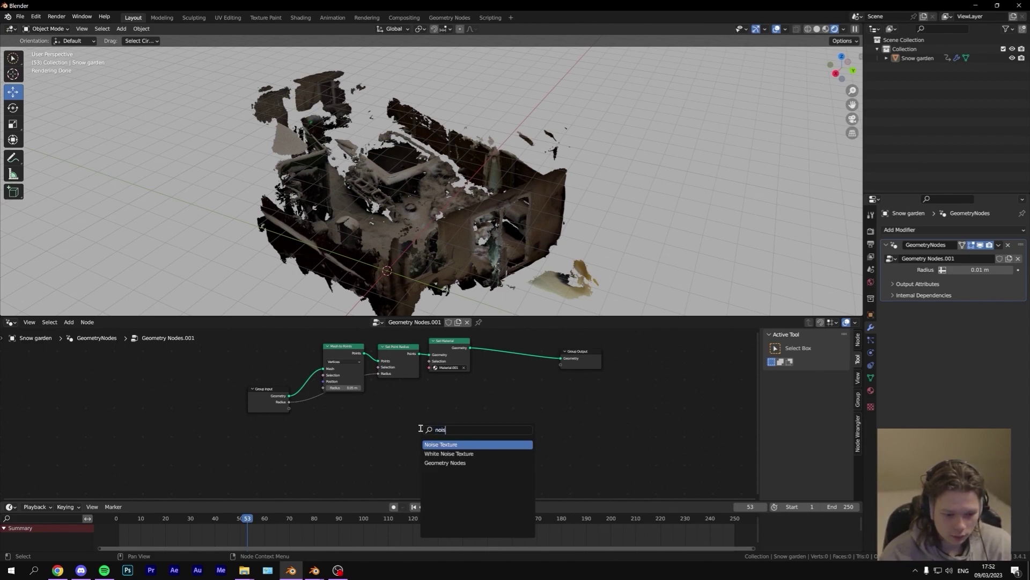
{"action": "key", "text": "Return"}
{"action": "left_click", "coordinate": [376, 446]}
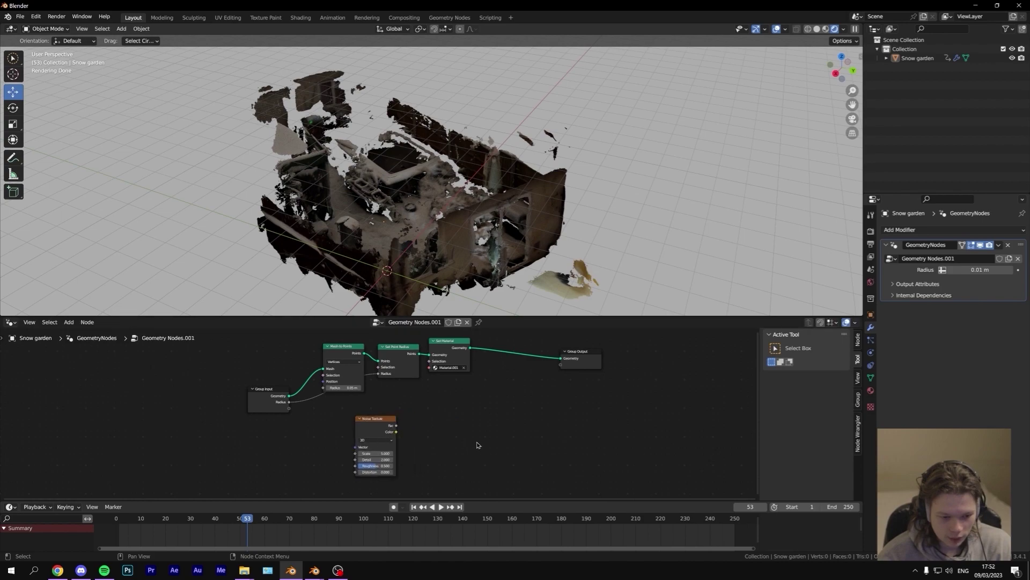
{"action": "key", "text": "shift+a"}
{"action": "type", "text": "set pos"}
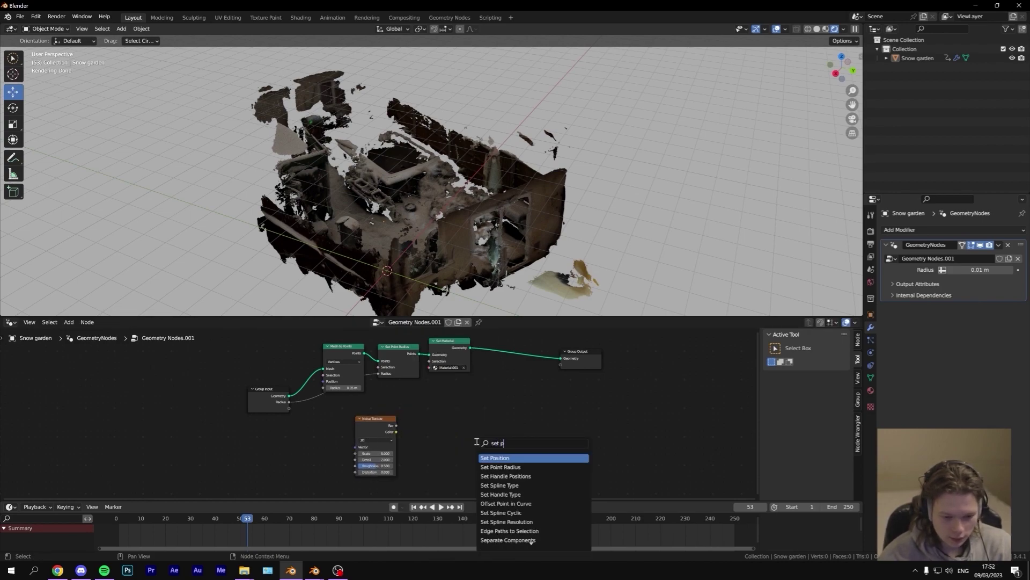
{"action": "key", "text": "Return"}
{"action": "left_click", "coordinate": [506, 370]}
{"action": "left_click_drag", "start_coordinate": [362, 419], "coordinate": [497, 382]}
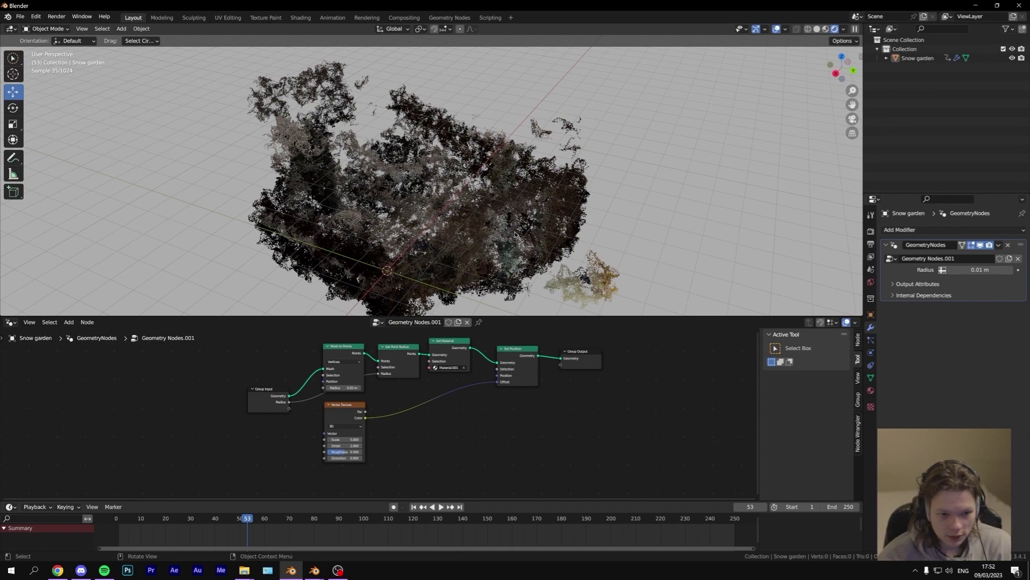
Step: Toggle the Noise Texture's mute to compare displaced and undisplaced points, leaving it muted
{"action": "left_click", "coordinate": [351, 422]}
{"action": "key", "text": "m"}
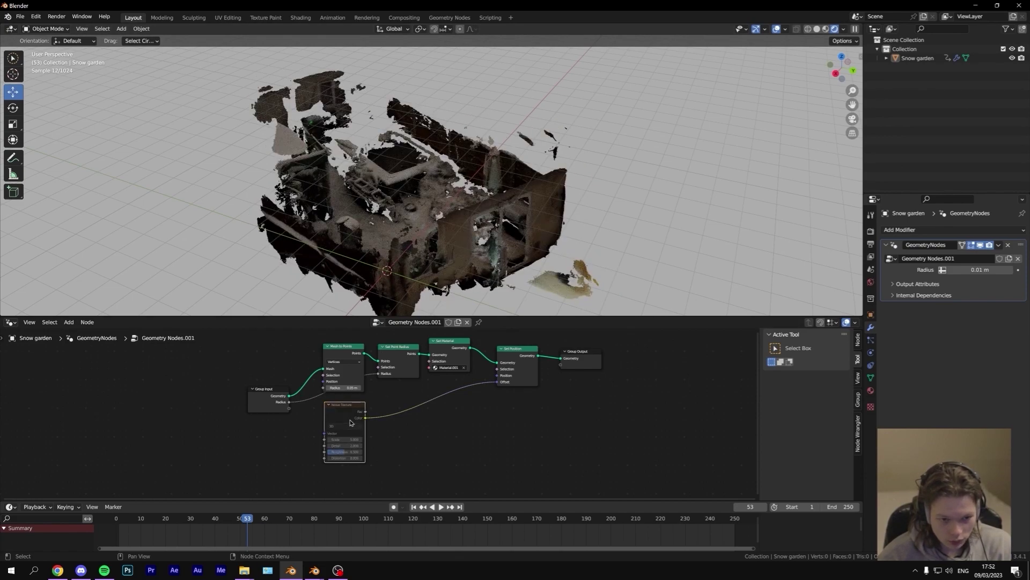
{"action": "key", "text": "m"}
{"action": "key", "text": "m"}
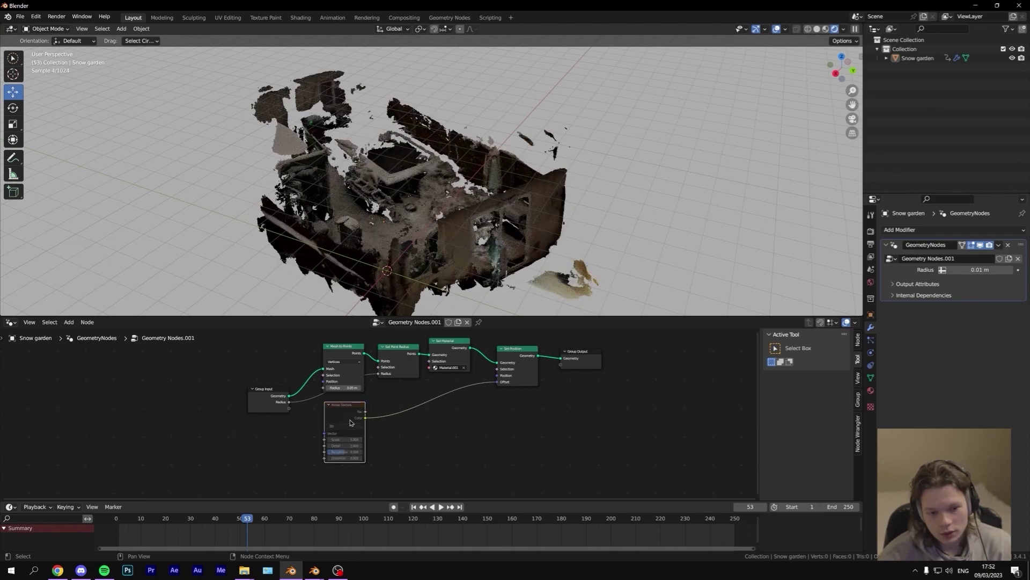
{"action": "key", "text": "m"}
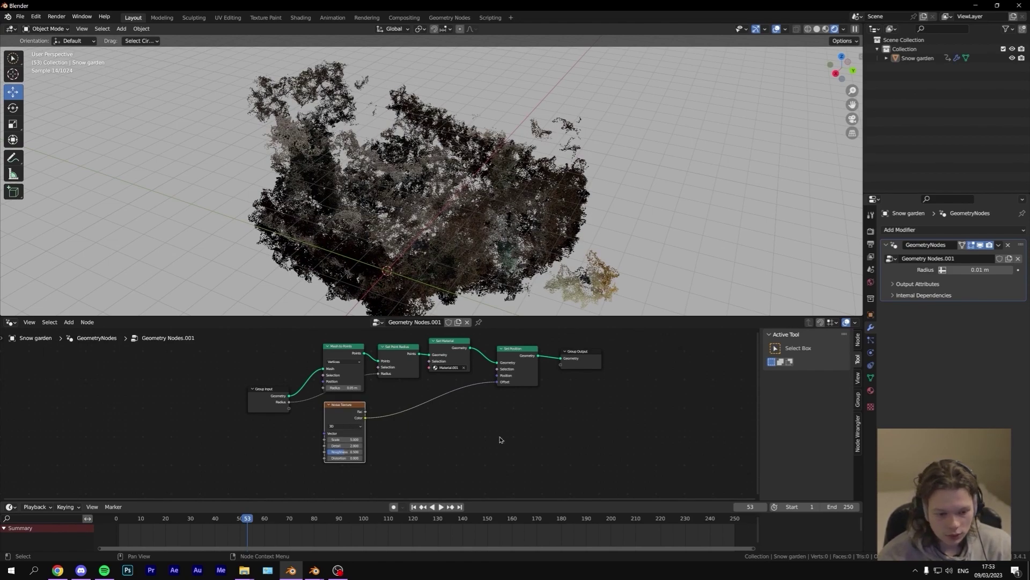
Step: Insert a Vector Add of -0.5 between Noise Color and Offset, then compare muted and unmuted
{"action": "key", "text": "shift+a"}
{"action": "type", "text": "vect"}
{"action": "left_click", "coordinate": [473, 450]}
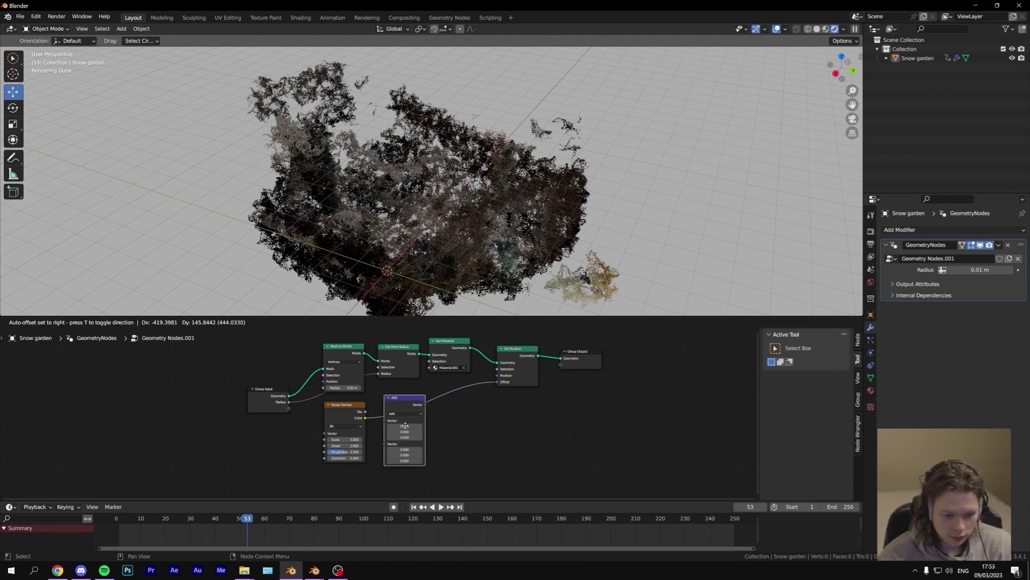
{"action": "left_click", "coordinate": [407, 425]}
{"action": "left_click", "coordinate": [409, 432]}
{"action": "type", "text": "-"}
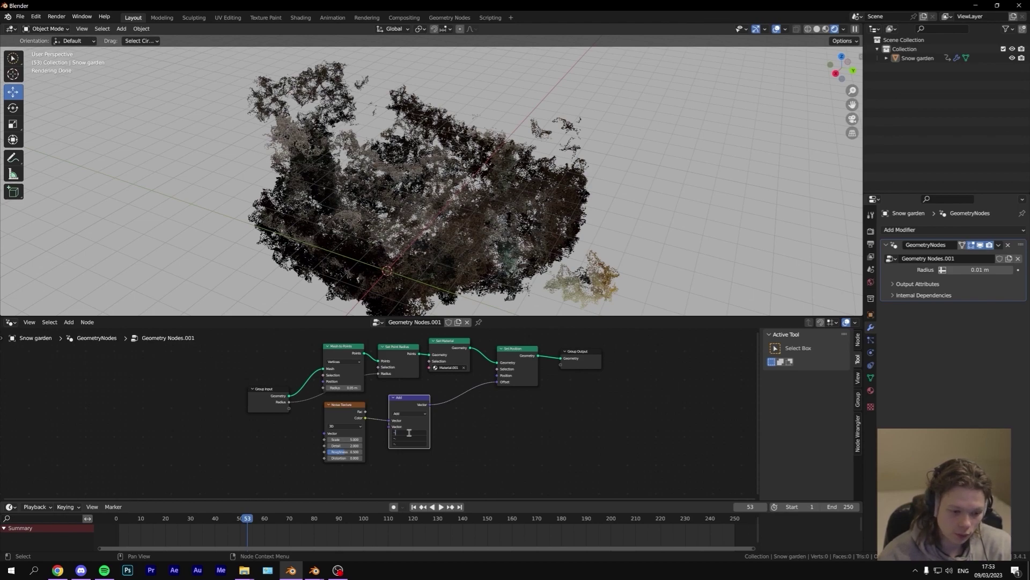
{"action": "type", "text": "-.5"}
{"action": "key", "text": "Return"}
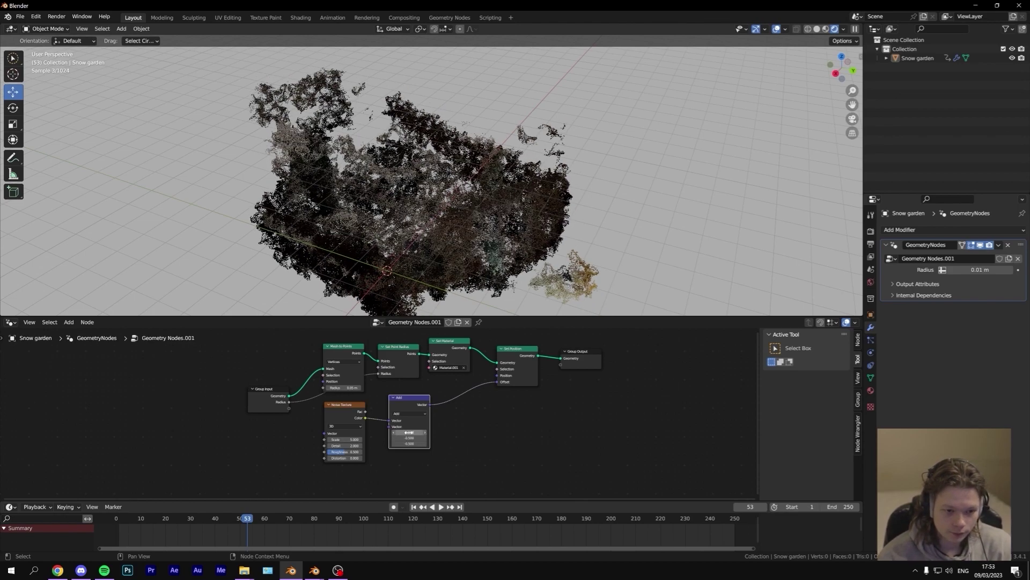
{"action": "key", "text": "m"}
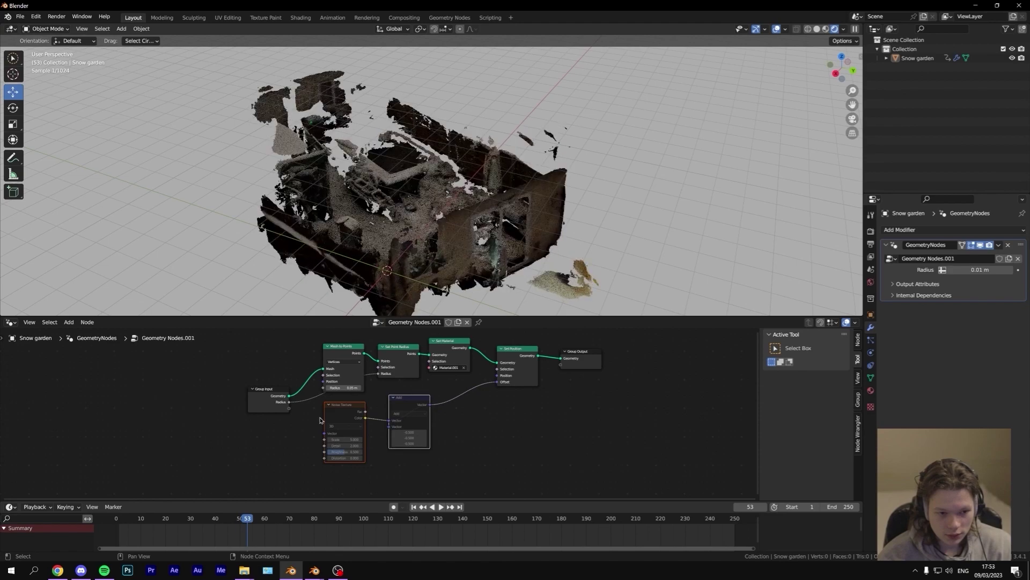
{"action": "key", "text": "m"}
{"action": "key", "text": "m"}
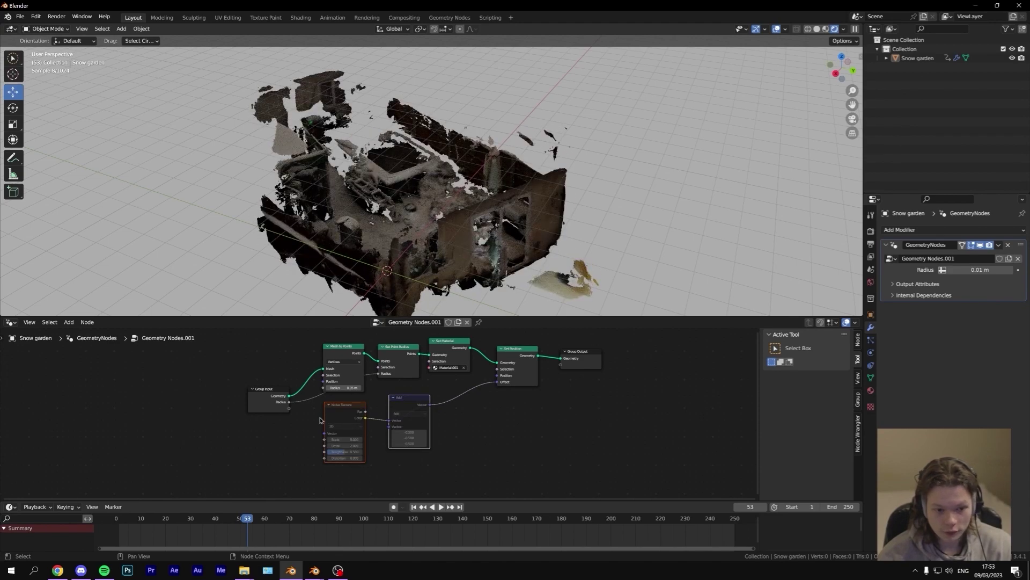
{"action": "key", "text": "m"}
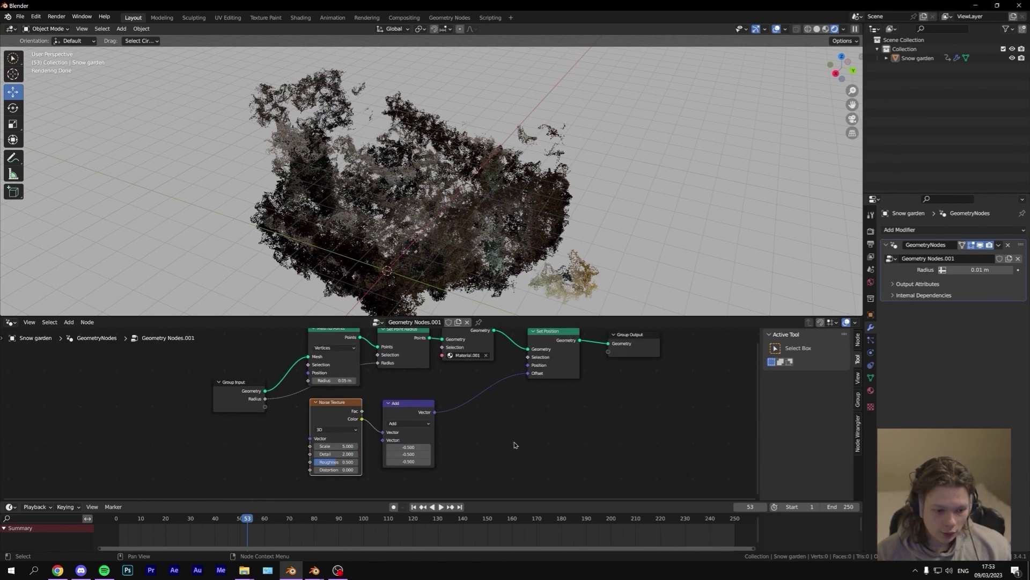
Step: Set the noise Scale to 1, play the animation, then stop and rewind to frame 0
{"action": "left_click", "coordinate": [336, 446]}
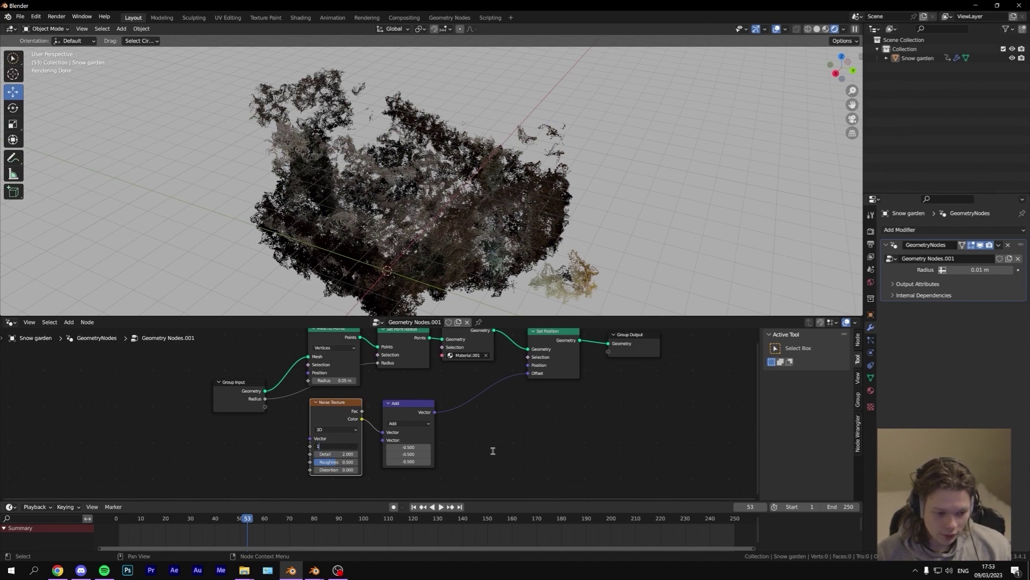
{"action": "type", "text": "1"}
{"action": "key", "text": "Return"}
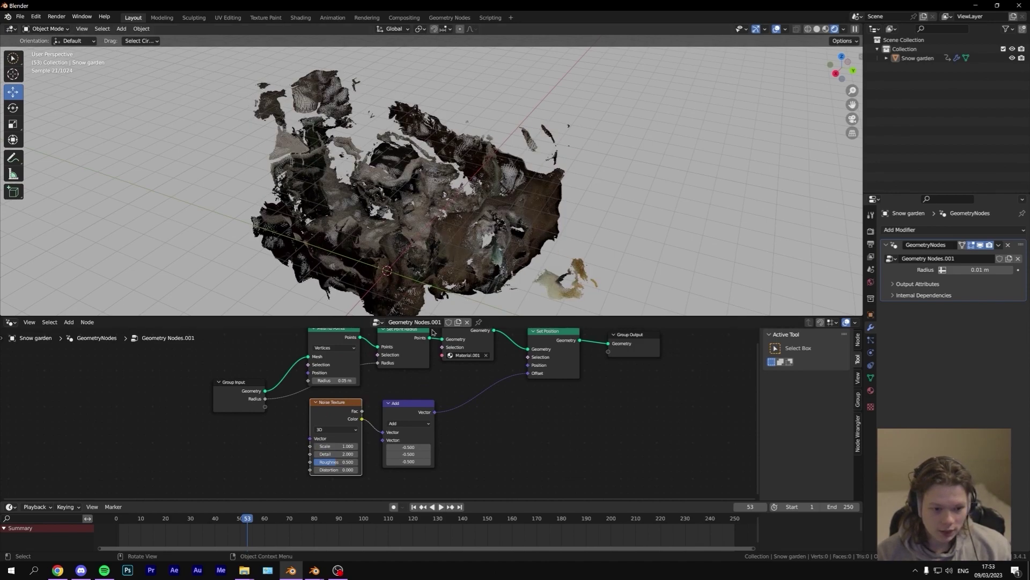
{"action": "left_click_drag", "start_coordinate": [246, 518], "coordinate": [114, 517]}
{"action": "key", "text": "space"}
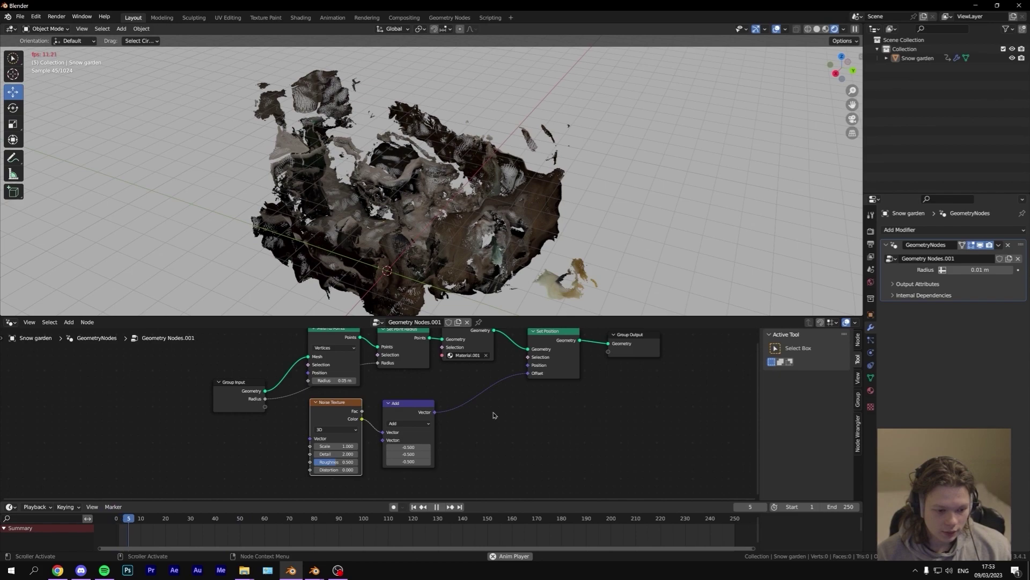
{"action": "key", "text": "space"}
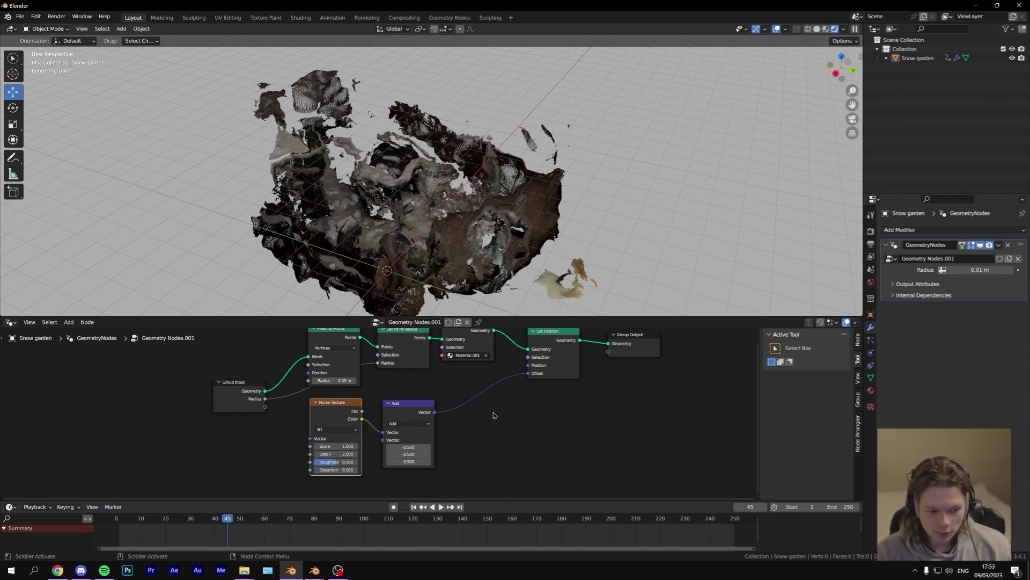
{"action": "key", "text": "shift+Left"}
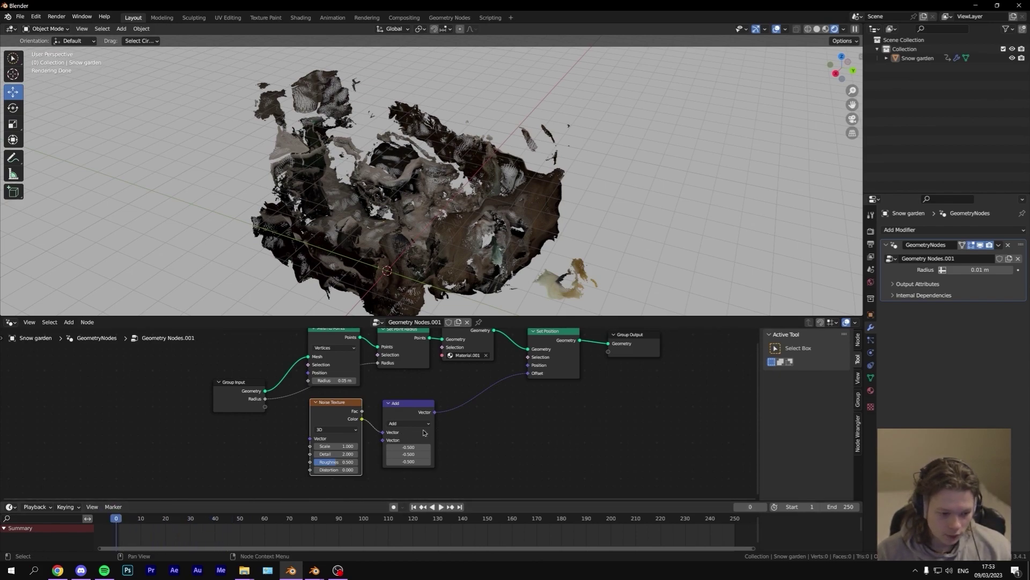
Step: Switch the Noise Texture to 4D and set its W value to 1.500
{"action": "left_click", "coordinate": [332, 431]}
{"action": "left_click", "coordinate": [336, 461]}
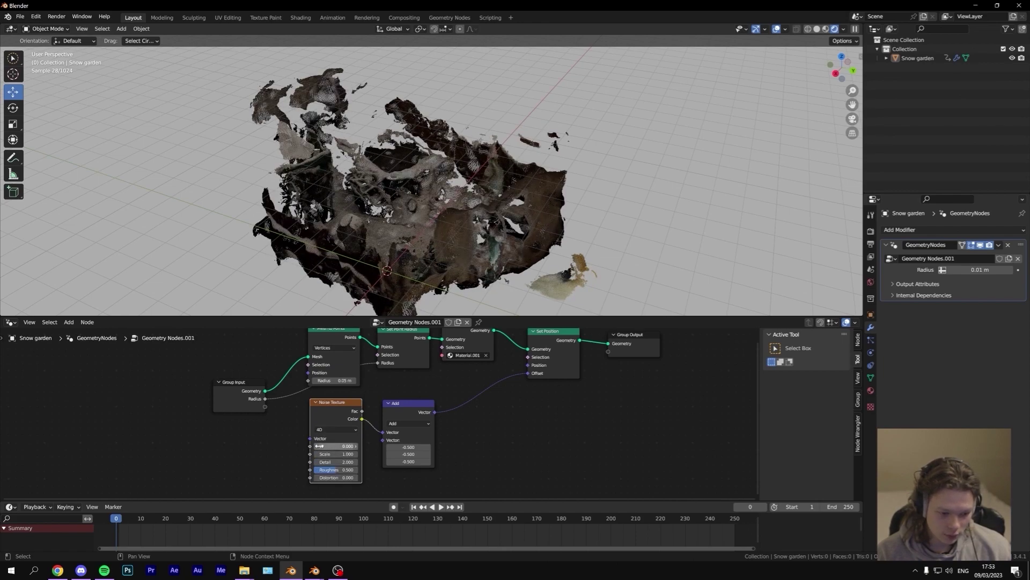
{"action": "left_click_drag", "start_coordinate": [324, 446], "coordinate": [336, 447]}
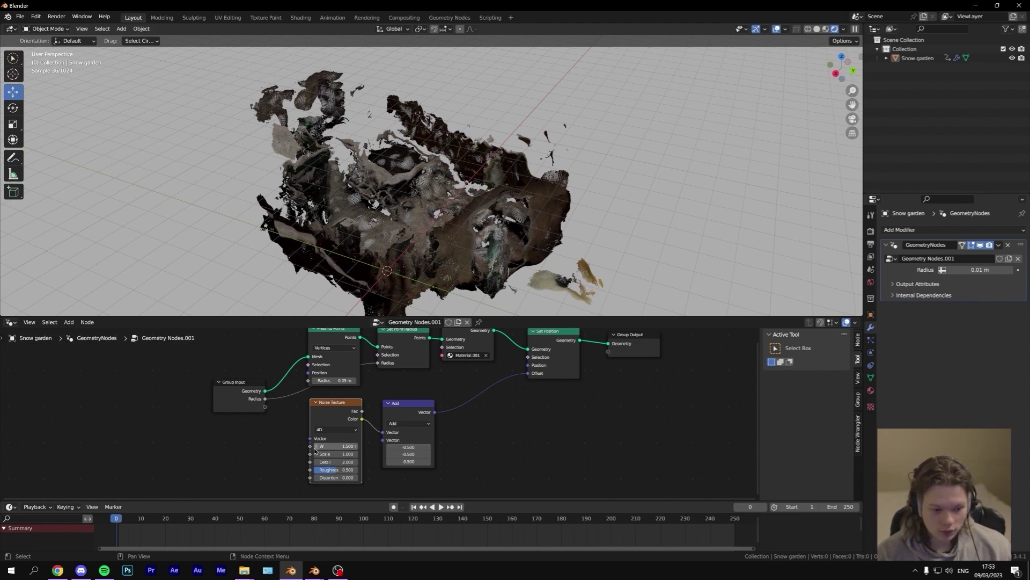
Step: Drive the noise W with a Scene Time node's Seconds and play the animation
{"action": "left_click_drag", "start_coordinate": [309, 446], "coordinate": [247, 455]}
{"action": "type", "text": "sce"}
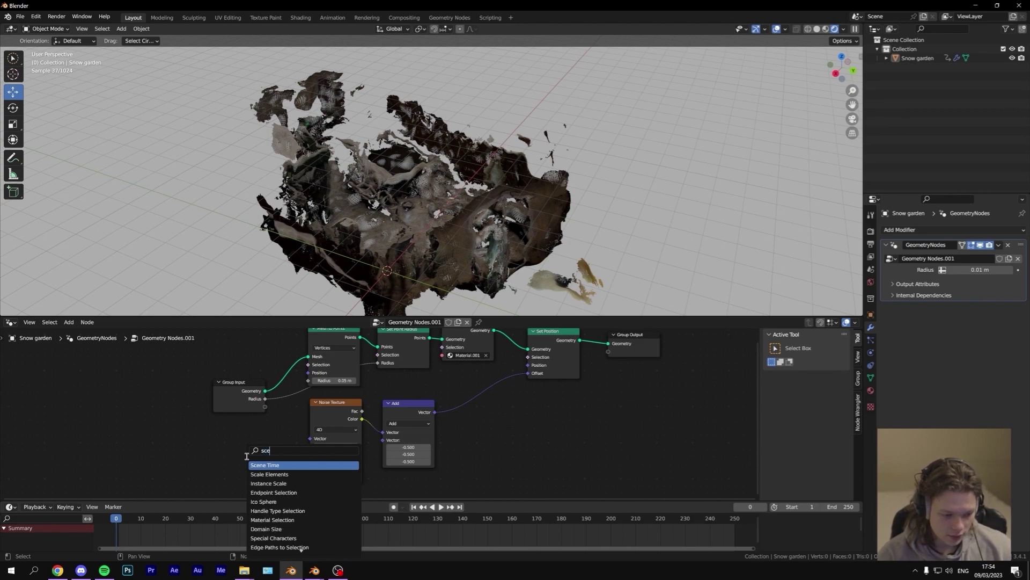
{"action": "left_click", "coordinate": [292, 464]}
{"action": "left_click", "coordinate": [272, 453]}
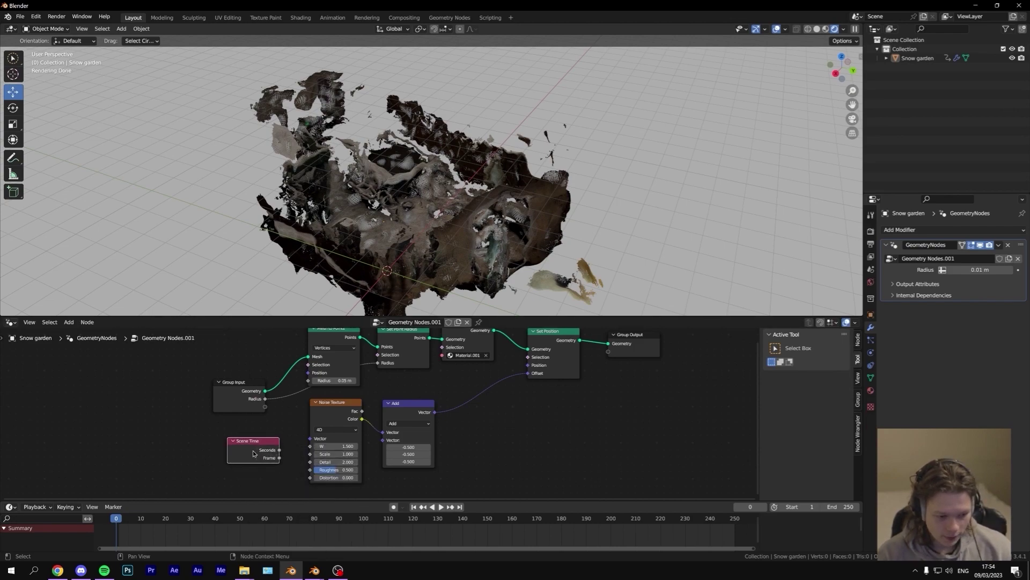
{"action": "mouse_move", "coordinate": [279, 449]}
{"action": "left_mouse_down"}
{"action": "mouse_move", "coordinate": [309, 448]}
{"action": "mouse_move", "coordinate": [271, 447]}
{"action": "left_mouse_up"}
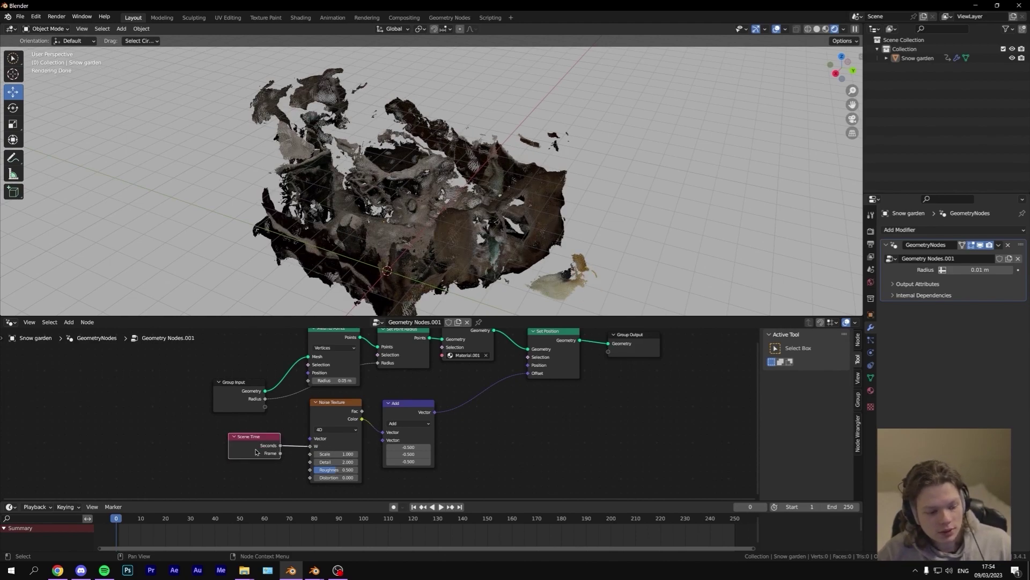
{"action": "left_click_drag", "start_coordinate": [137, 525], "coordinate": [161, 519]}
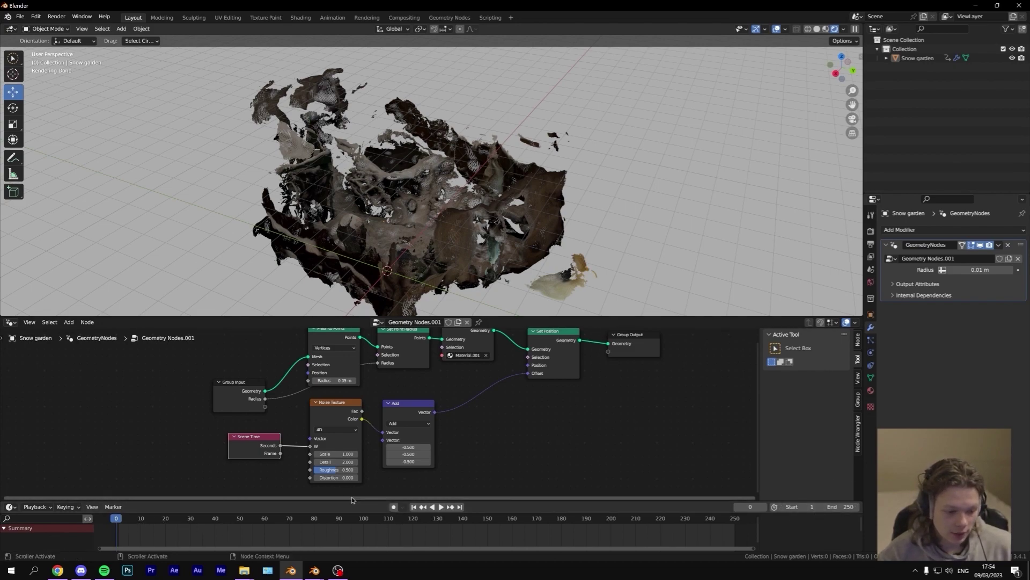
{"action": "left_click_drag", "start_coordinate": [257, 438], "coordinate": [252, 437]}
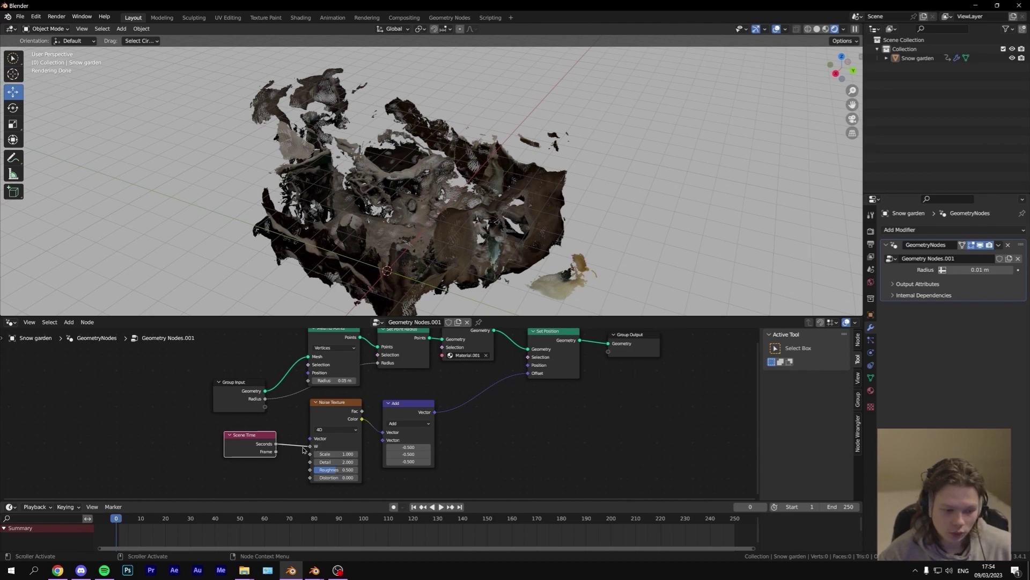
{"action": "key", "text": "space"}
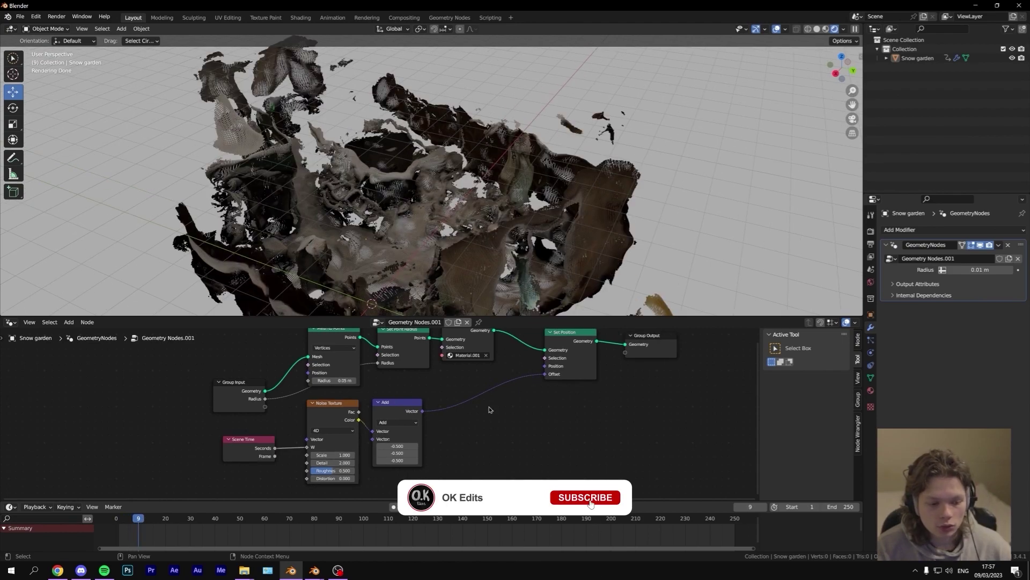
Step: Insert a Multiply Vector Math node on the offset link and wire its factor to Group Input
{"action": "key", "text": "shift+a"}
{"action": "type", "text": "s"}
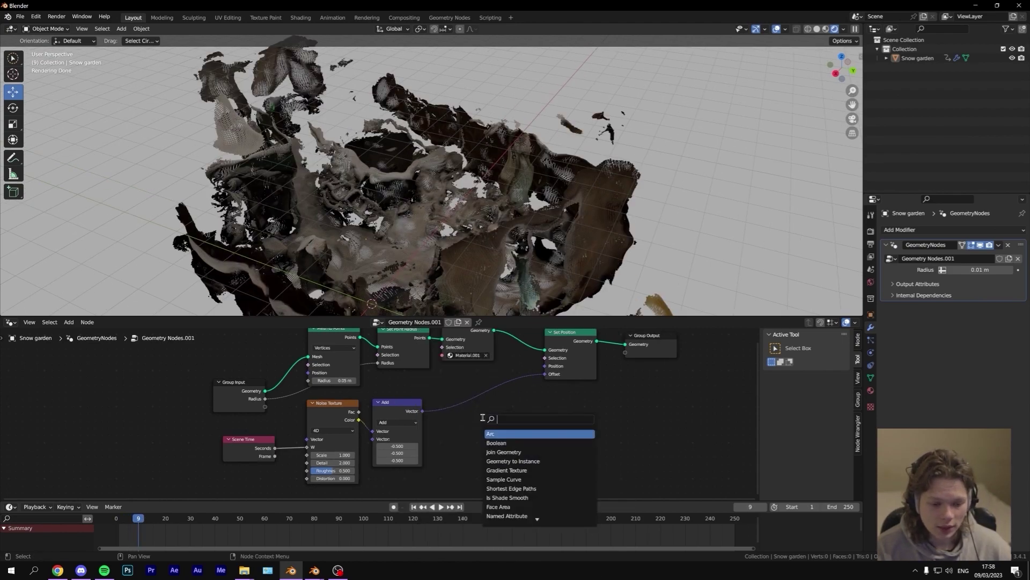
{"action": "type", "text": "math"}
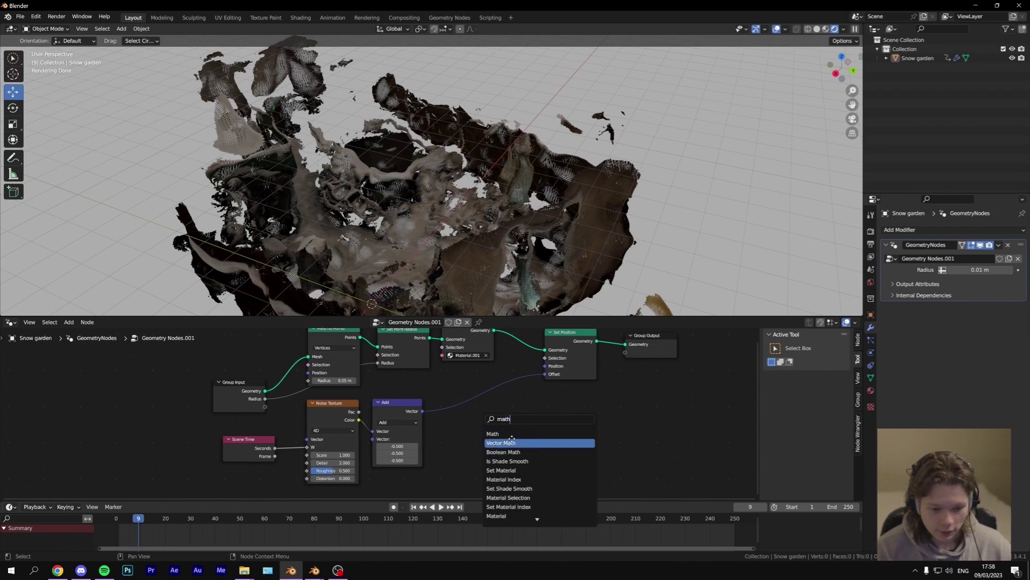
{"action": "left_click", "coordinate": [509, 442]}
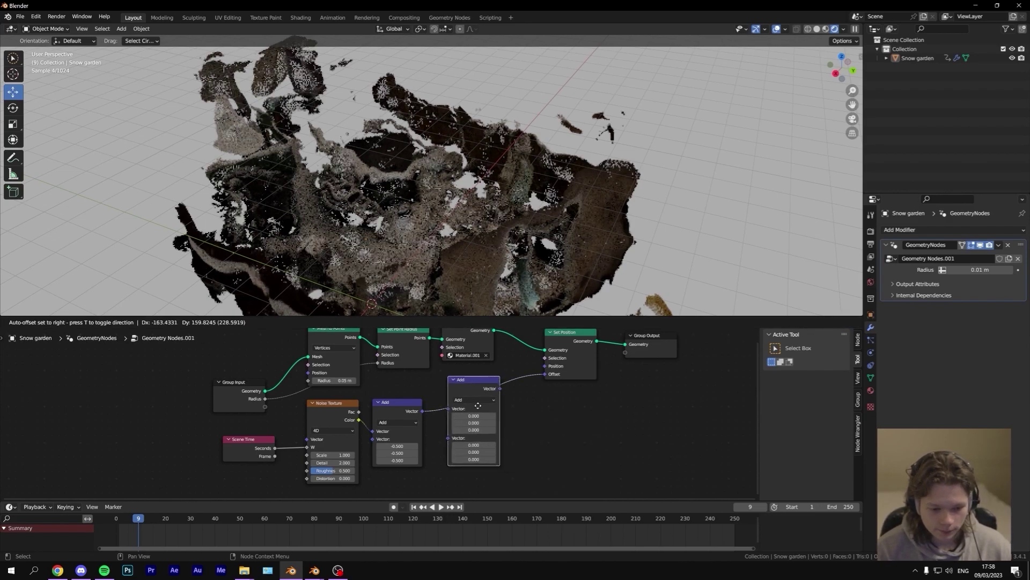
{"action": "left_click", "coordinate": [477, 409]}
{"action": "left_click", "coordinate": [477, 409]}
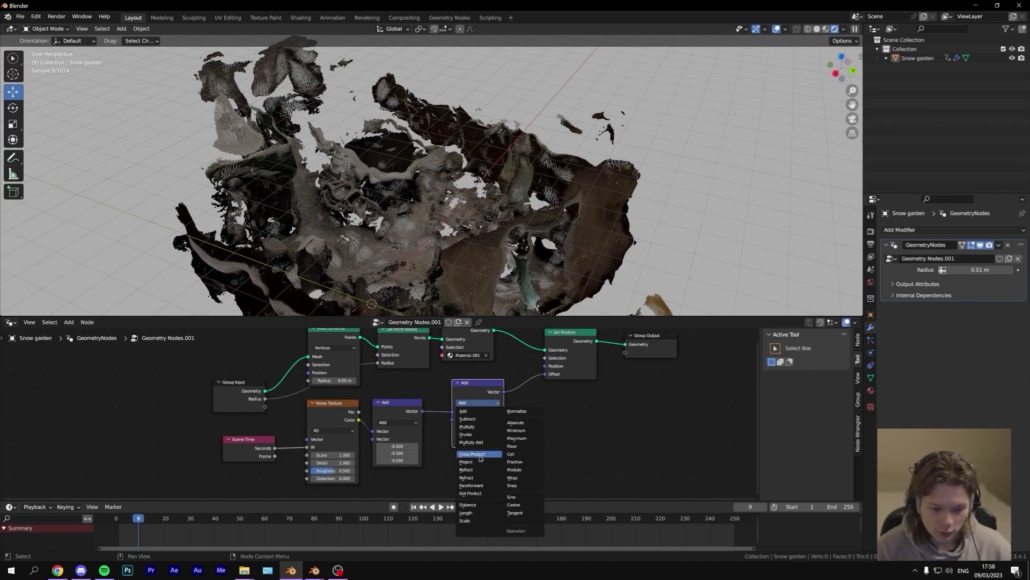
{"action": "left_click", "coordinate": [468, 426]}
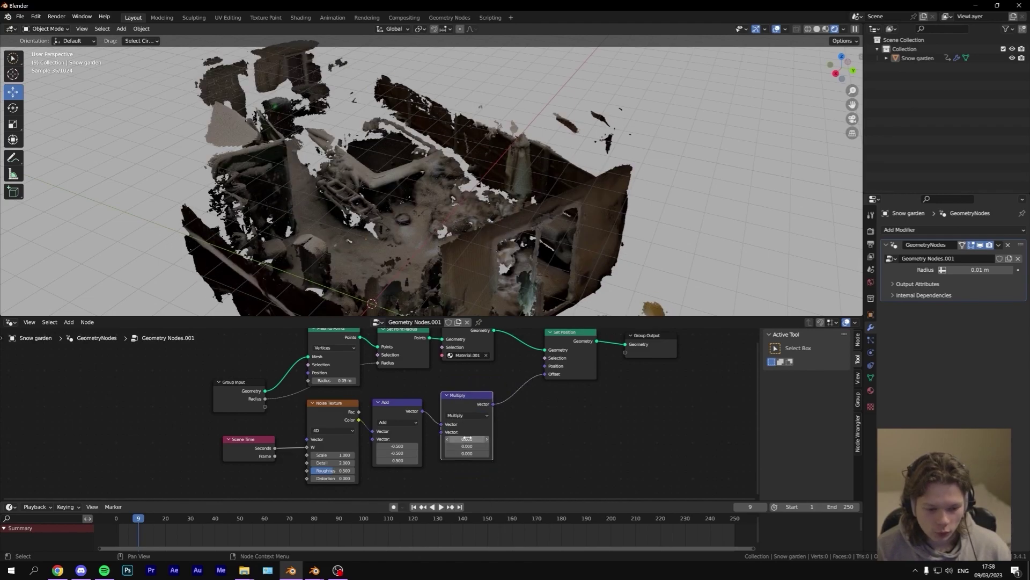
{"action": "mouse_move", "coordinate": [467, 432]}
{"action": "left_mouse_down"}
{"action": "mouse_move", "coordinate": [476, 430]}
{"action": "mouse_move", "coordinate": [448, 442]}
{"action": "mouse_move", "coordinate": [454, 432]}
{"action": "left_mouse_up"}
{"action": "left_click_drag", "start_coordinate": [450, 433], "coordinate": [221, 399]}
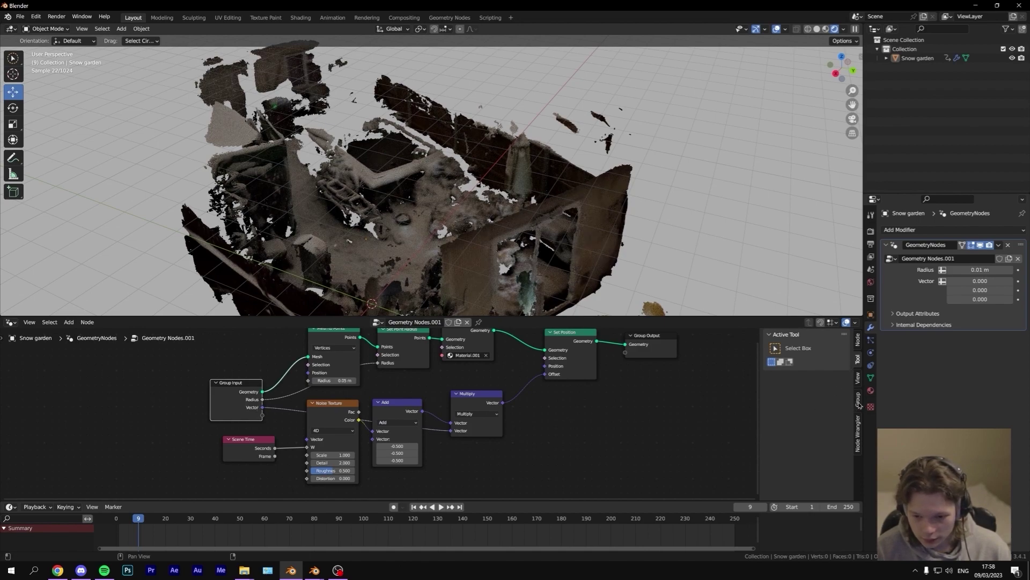
Step: Change the exposed Vector input to Float, try a value of 2.160, then reset to 0.000
{"action": "key", "text": "n"}
{"action": "key", "text": "n"}
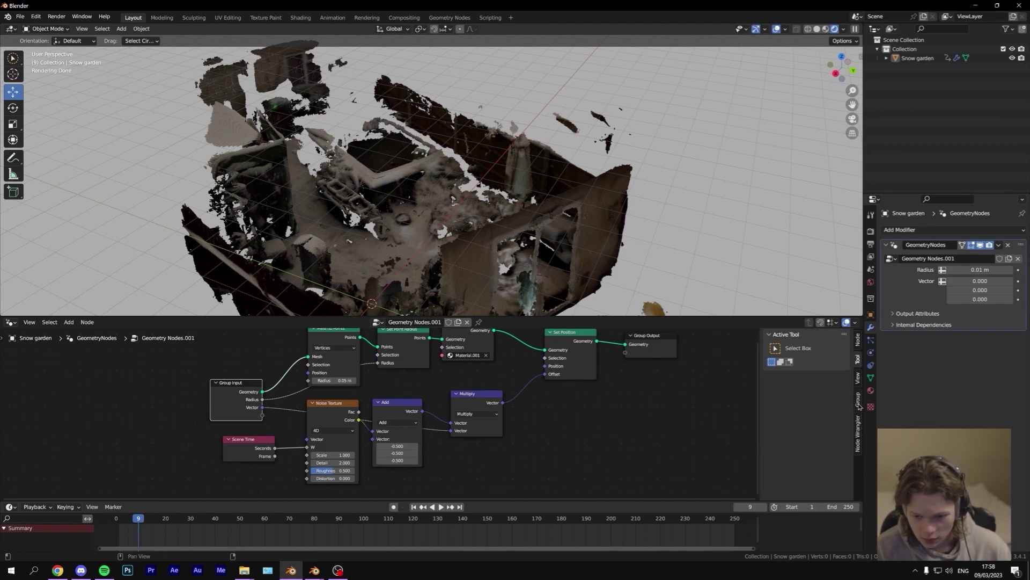
{"action": "left_click", "coordinate": [859, 404]}
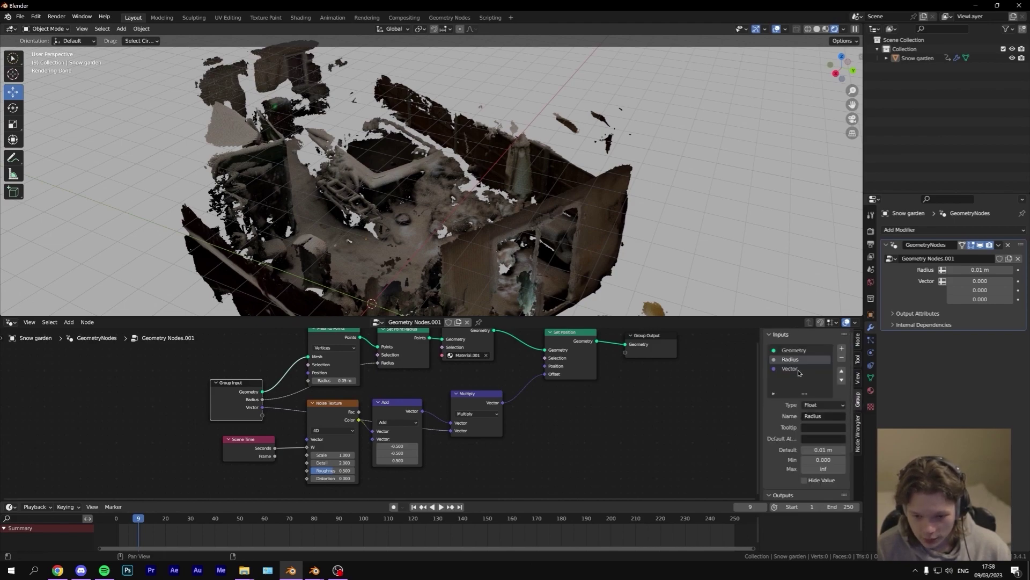
{"action": "left_click", "coordinate": [795, 370]}
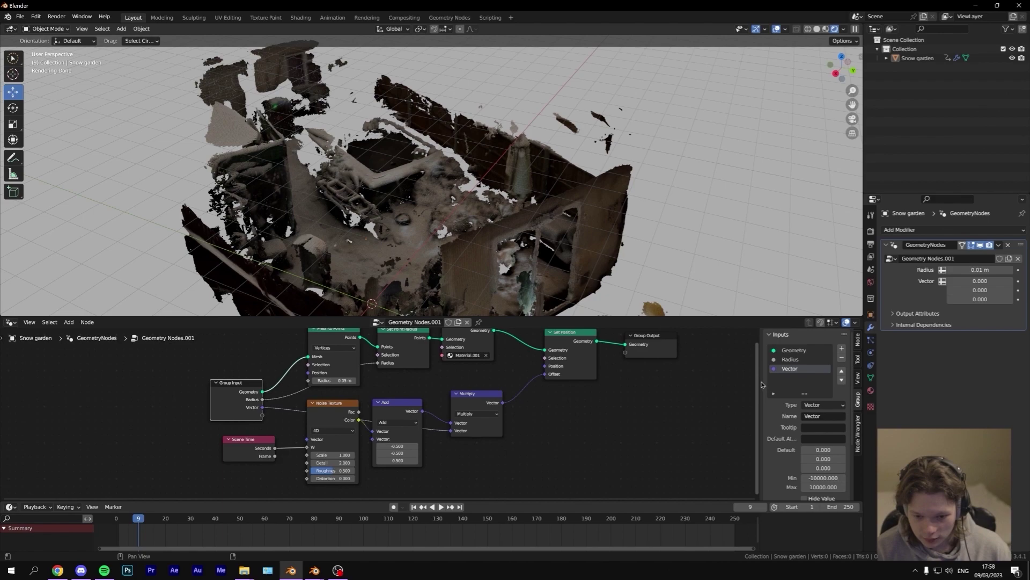
{"action": "left_click", "coordinate": [838, 409]}
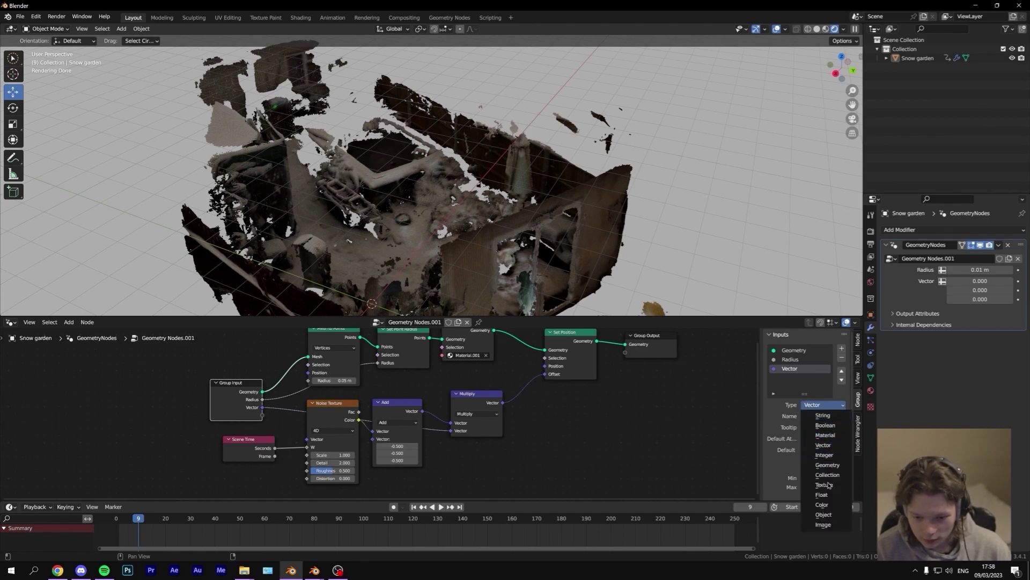
{"action": "left_click", "coordinate": [834, 499]}
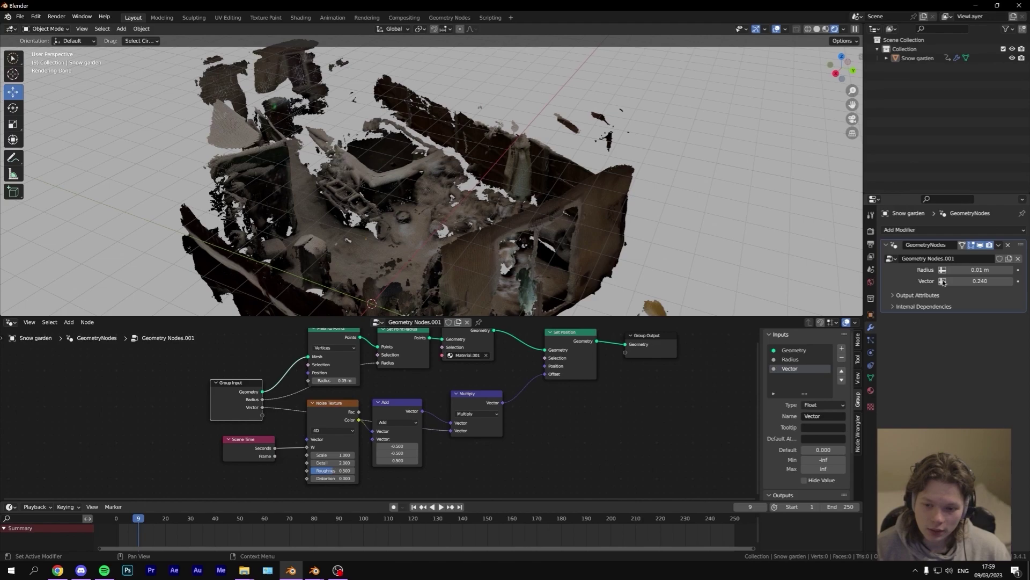
{"action": "left_click_drag", "start_coordinate": [975, 282], "coordinate": [901, 283]}
{"action": "right_click", "coordinate": [895, 284]}
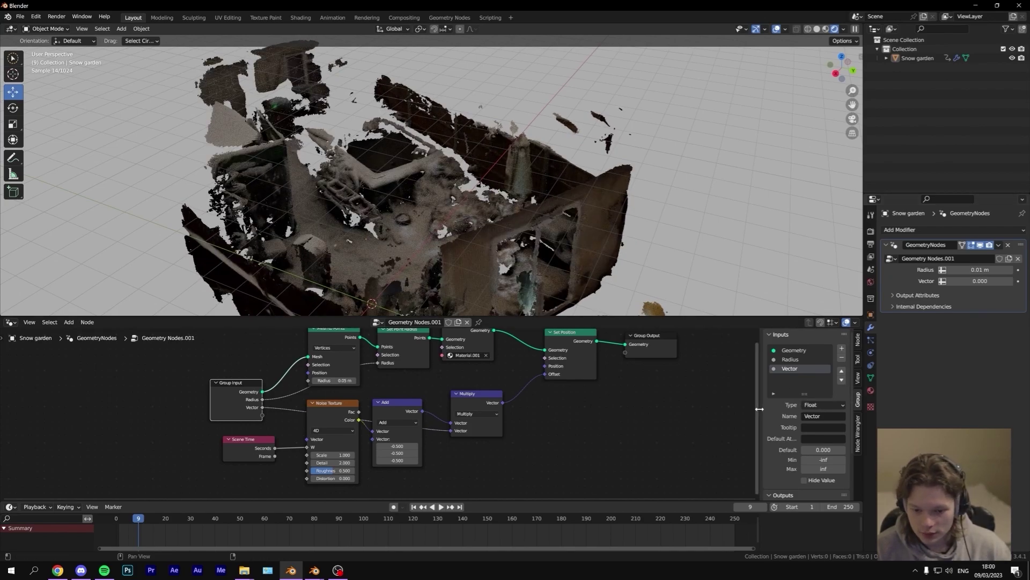
Step: Rename the group input to 'Distortion Strength'
{"action": "left_click", "coordinate": [834, 414]}
{"action": "key", "text": "BackSpace"}
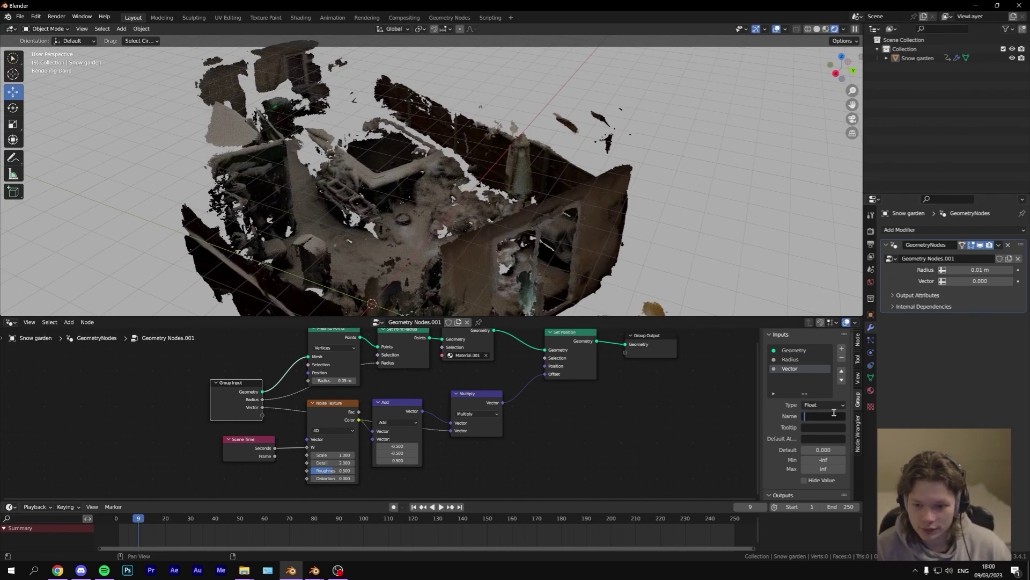
{"action": "type", "text": "Dist"}
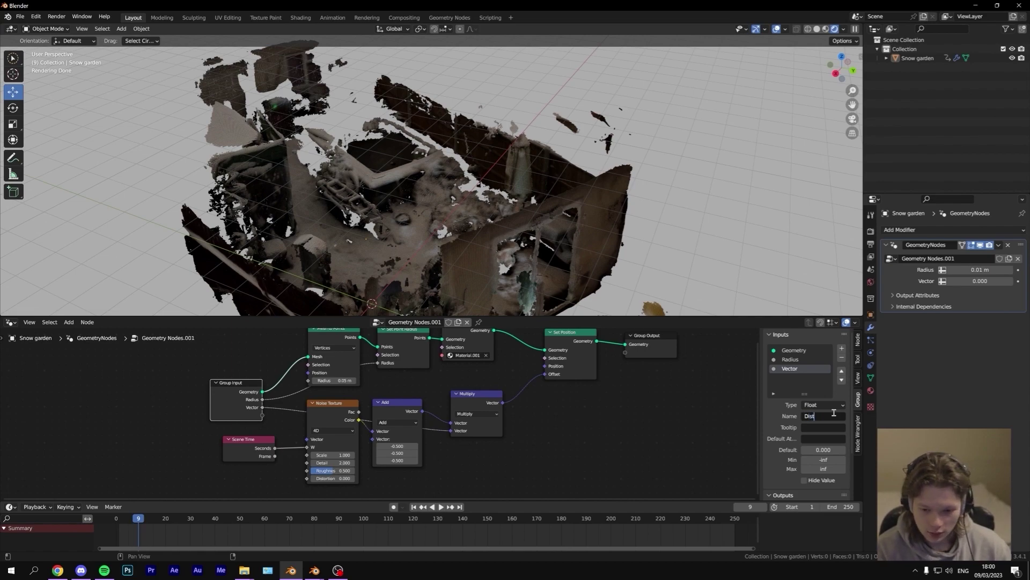
{"action": "type", "text": "ortion Strength"}
{"action": "key", "text": "Return"}
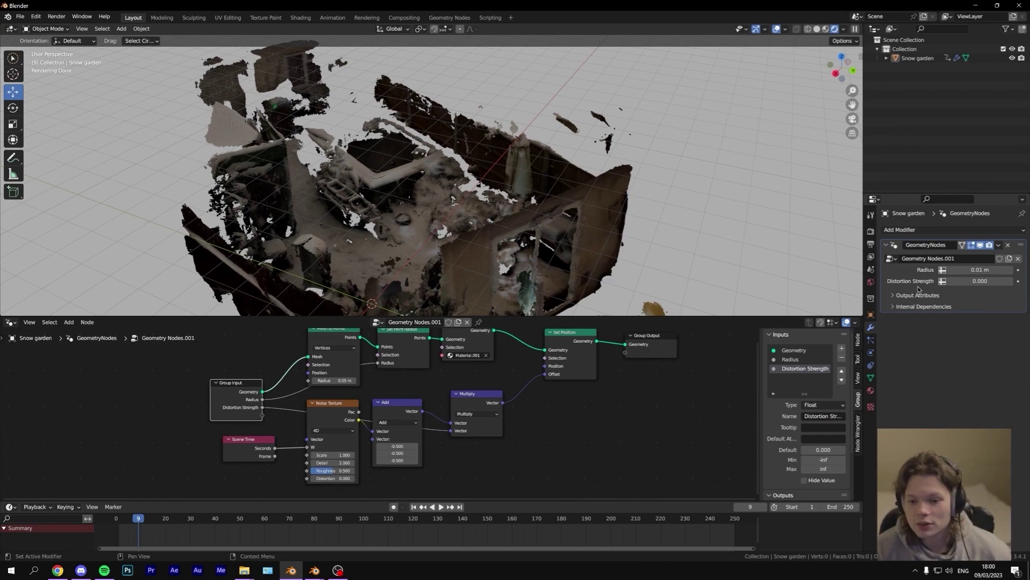
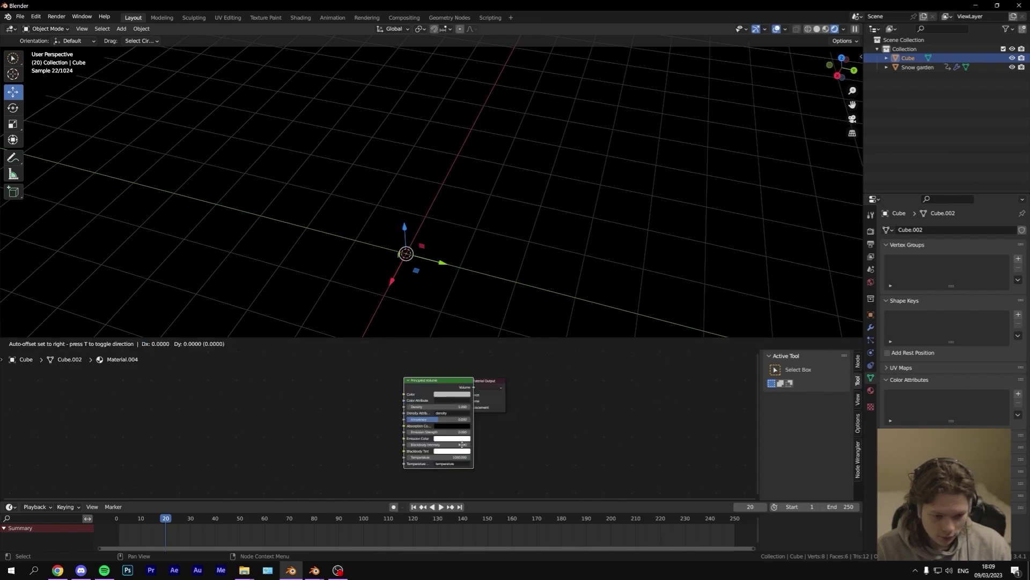
Step: Wire the Principled Volume into the material's Volume output and set its Density to 0.05
{"action": "left_click", "coordinate": [436, 448]}
{"action": "left_click_drag", "start_coordinate": [390, 388], "coordinate": [466, 403]}
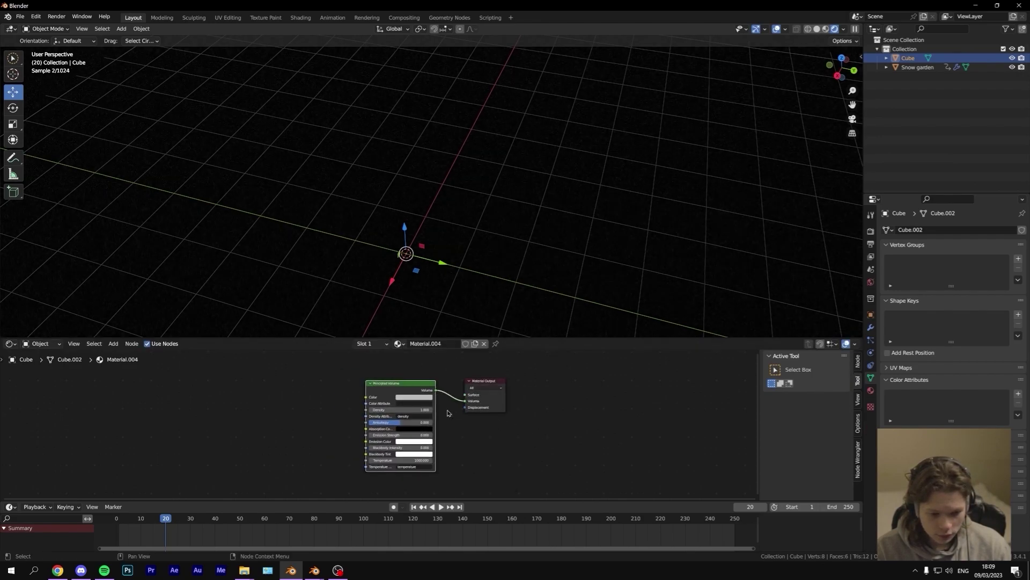
{"action": "left_click", "coordinate": [414, 409]}
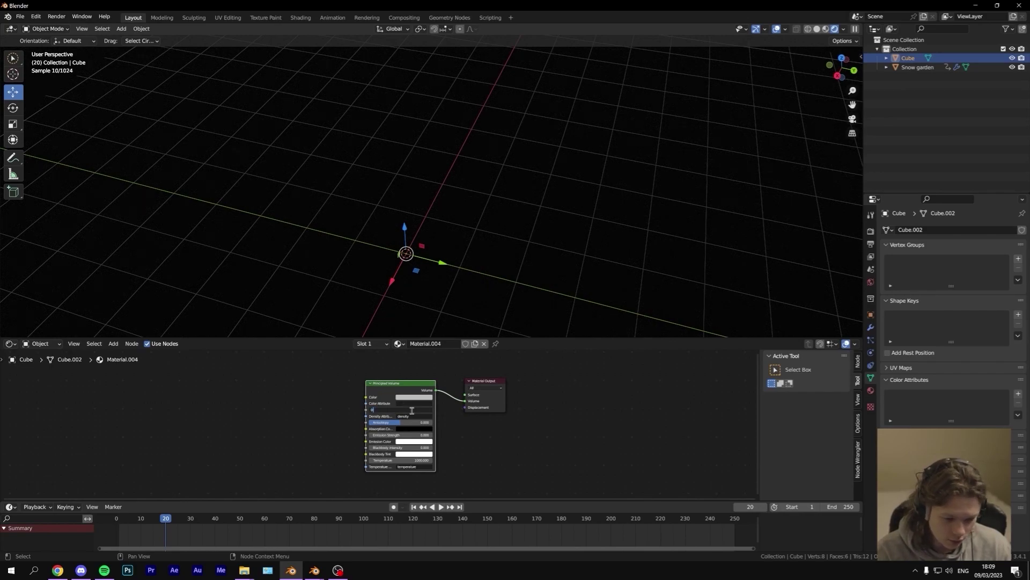
{"action": "type", "text": "0.05"}
{"action": "key", "text": "Return"}
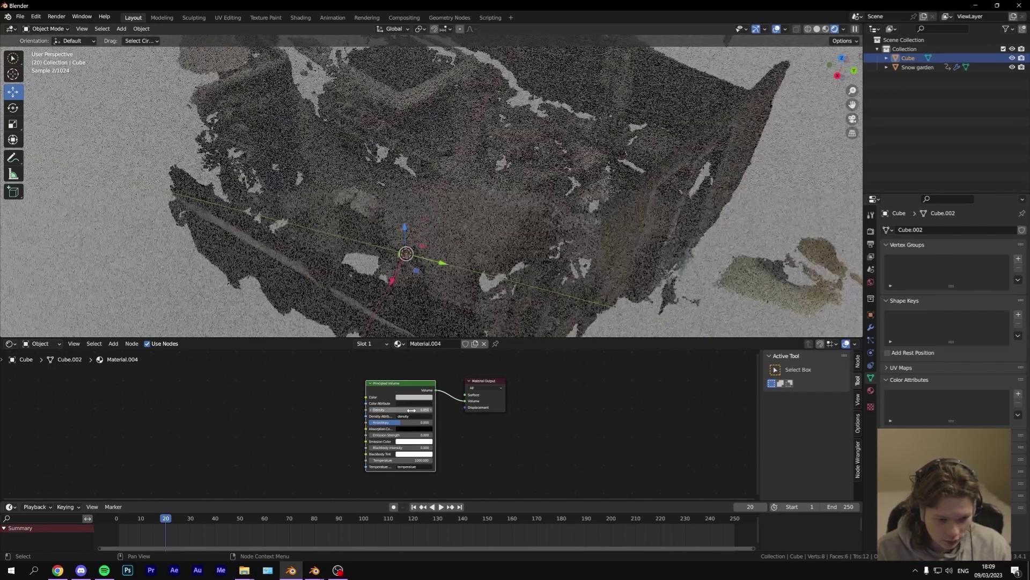
Step: Pull the view back over the foggy scan and edit the World background Strength
{"action": "middle_click_drag", "start_coordinate": [483, 220], "coordinate": [476, 303], "text": "shift"}
{"action": "scroll", "coordinate": [476, 316], "scroll_direction": "down", "scroll_amount": 2}
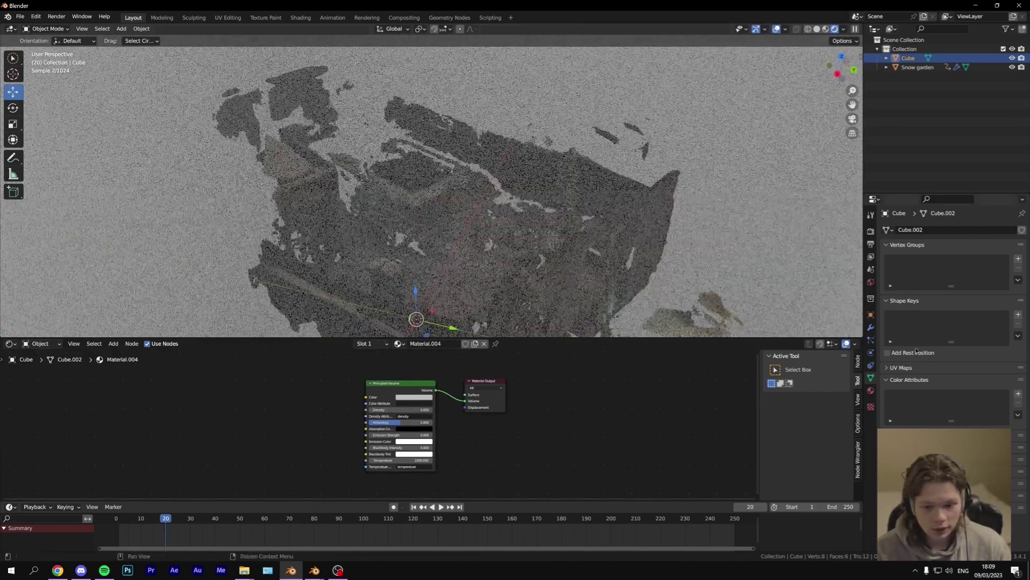
{"action": "left_click", "coordinate": [871, 282]}
{"action": "left_click", "coordinate": [983, 297]}
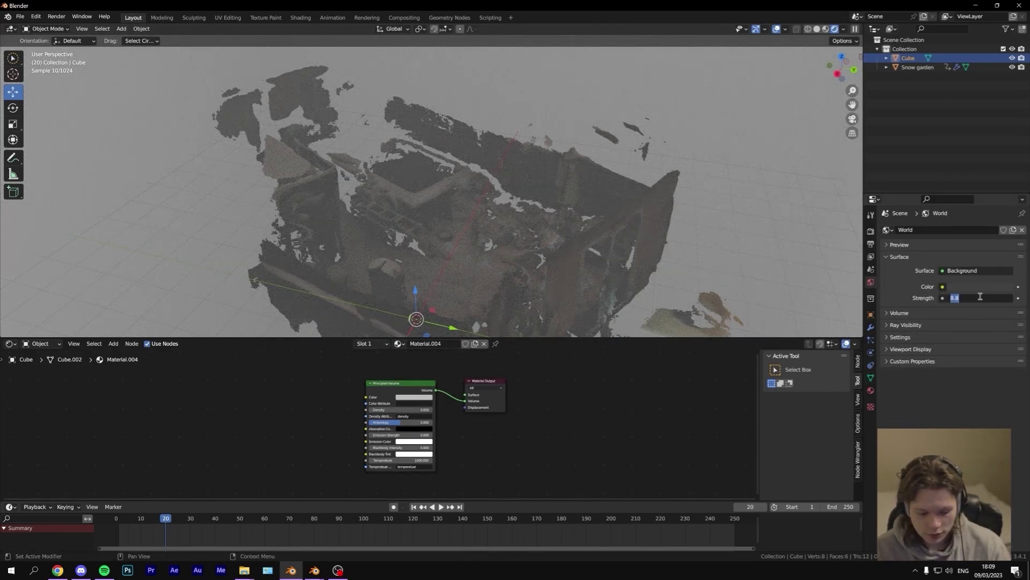
Step: Set World Strength to 1, then add an enlarged area light above the scan at about 180 W
{"action": "key", "text": "Return"}
{"action": "key", "text": "shift+a"}
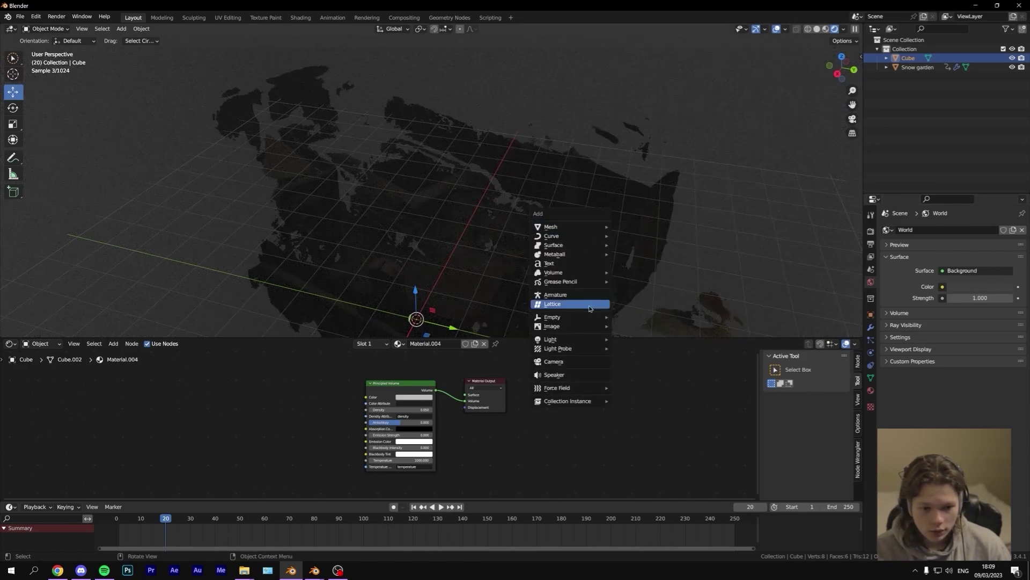
{"action": "mouse_move", "coordinate": [568, 340]}
{"action": "left_click", "coordinate": [633, 369]}
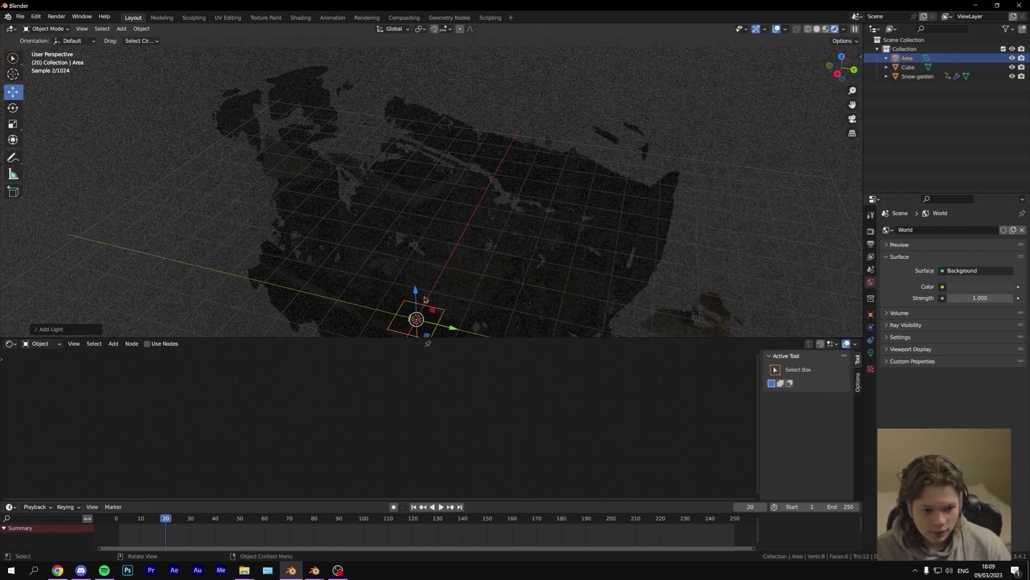
{"action": "left_click_drag", "start_coordinate": [417, 295], "coordinate": [411, 65]}
{"action": "key", "text": "s"}
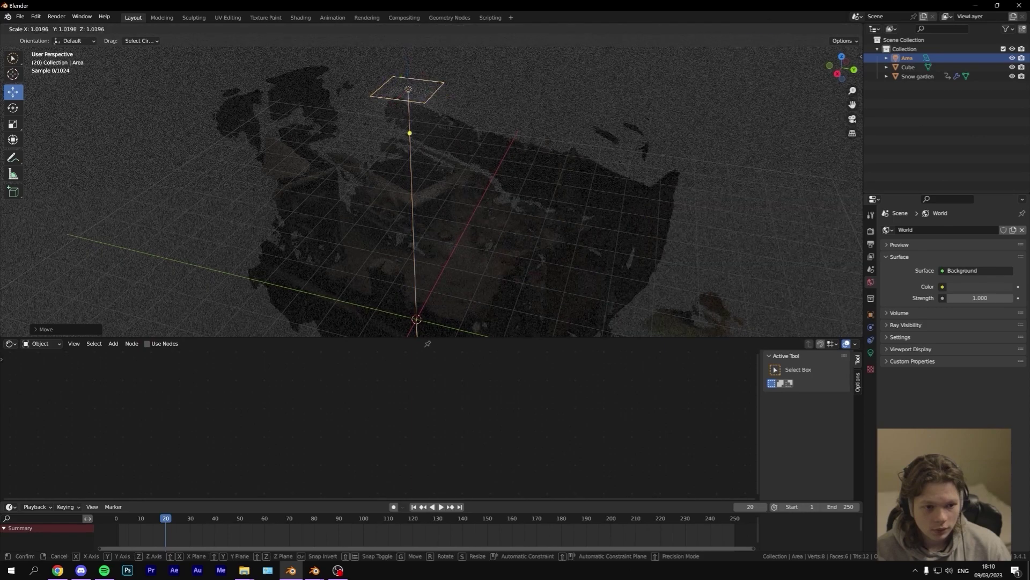
{"action": "left_click", "coordinate": [514, 134]}
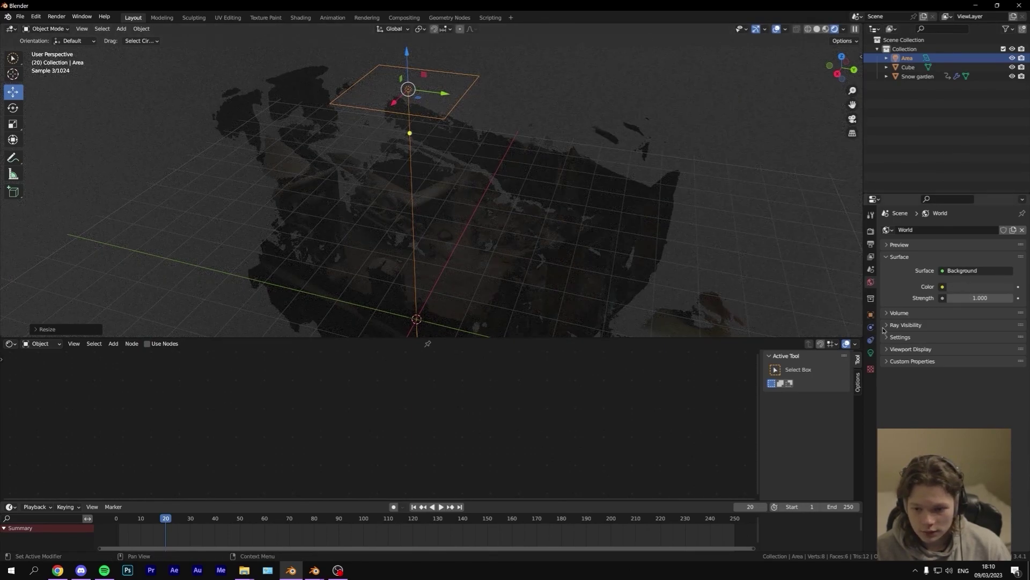
{"action": "left_click", "coordinate": [871, 353]}
{"action": "left_click_drag", "start_coordinate": [968, 291], "coordinate": [1012, 292]}
Step: Fly the view low and over the garden wall, then play the animation
{"action": "key", "text": "shift+grave"}
{"action": "key", "text": "w"}
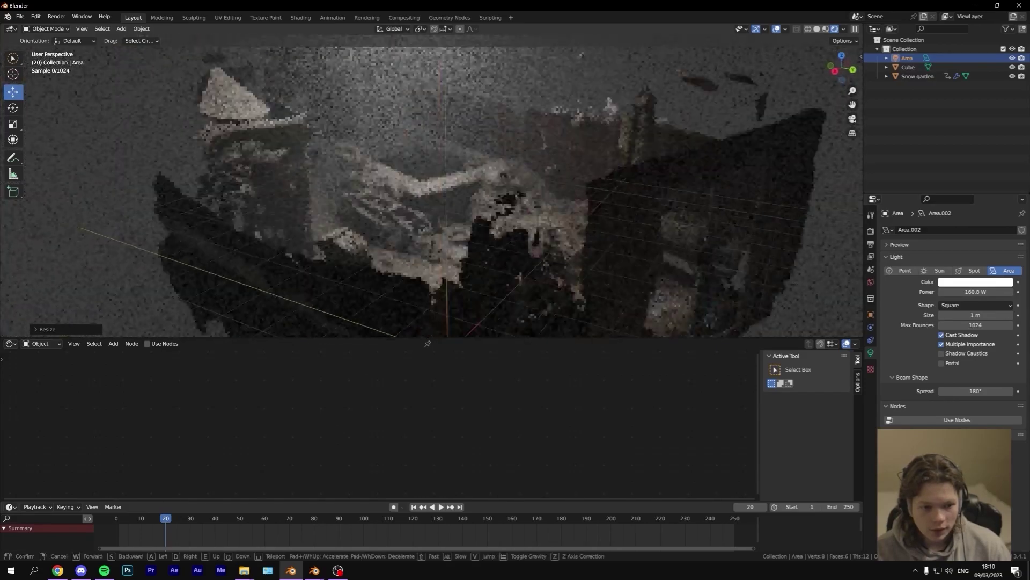
{"action": "key", "text": "e"}
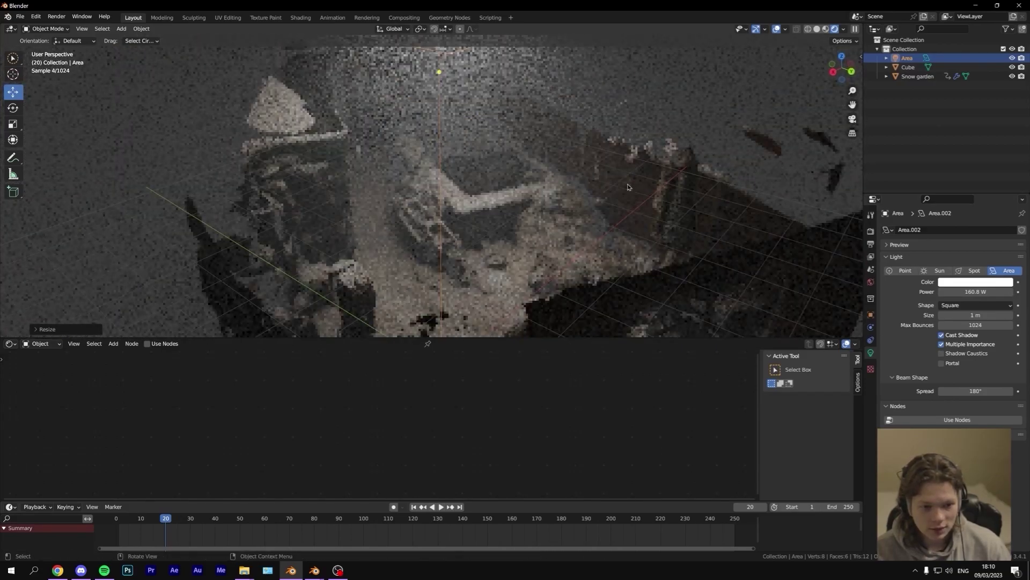
{"action": "left_click", "coordinate": [619, 188]}
{"action": "key", "text": "space"}
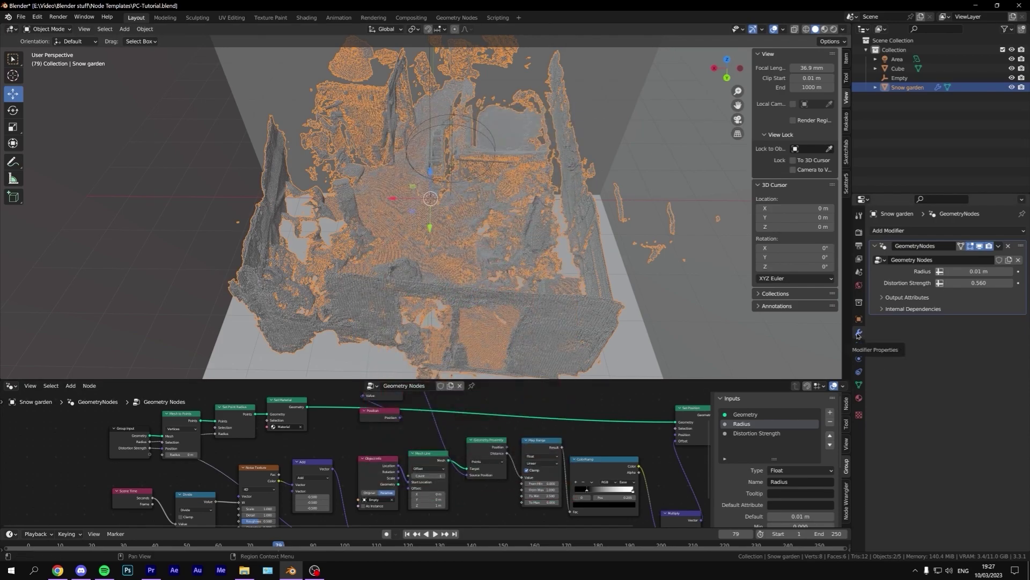
Step: Add a Simple Deform above GeometryNodes, try Bend, then settle on Twist, Y axis, Empty origin, angle 0°
{"action": "left_click", "coordinate": [892, 230]}
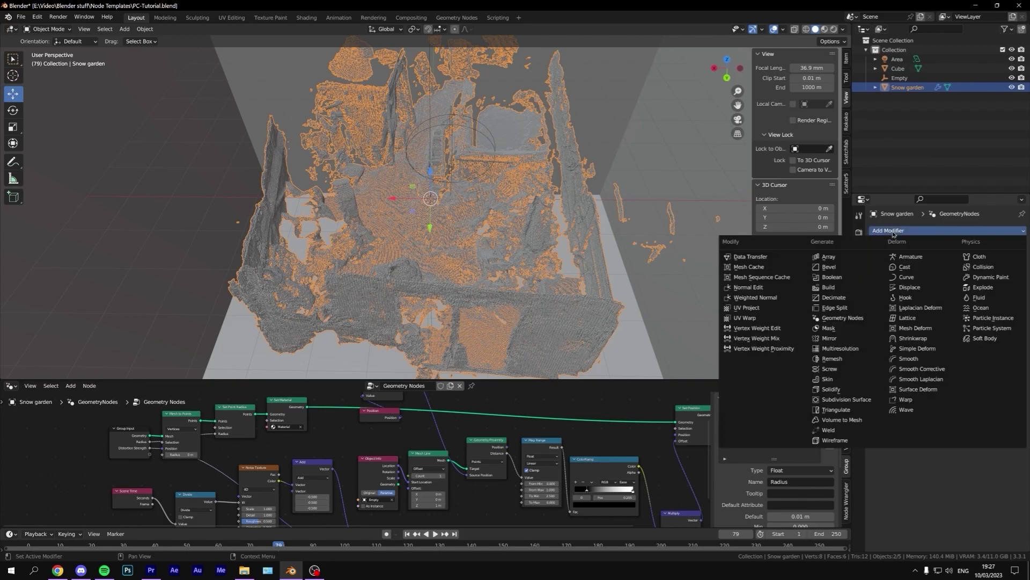
{"action": "left_click", "coordinate": [920, 350]}
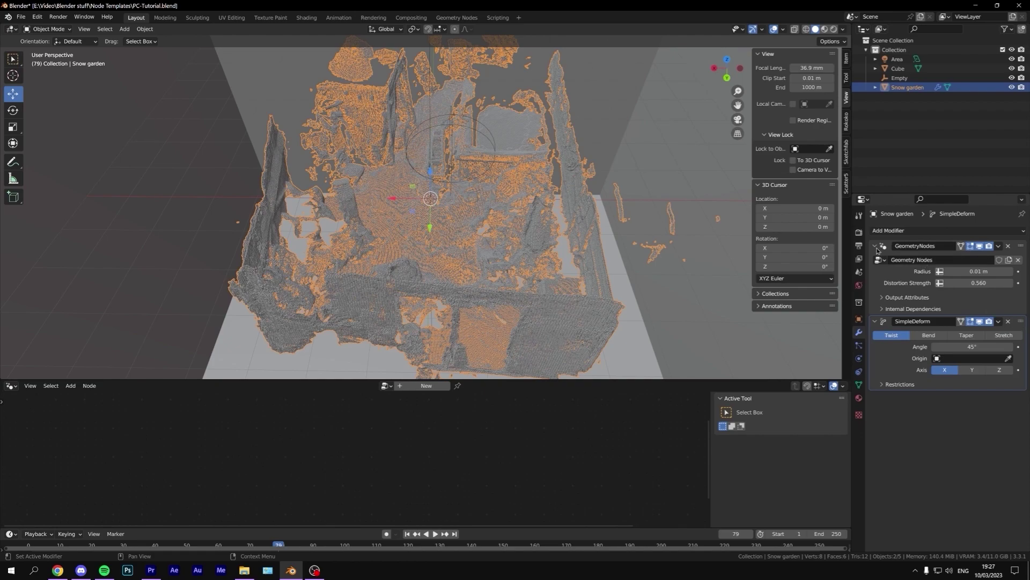
{"action": "left_click_drag", "start_coordinate": [1020, 321], "coordinate": [1014, 246]}
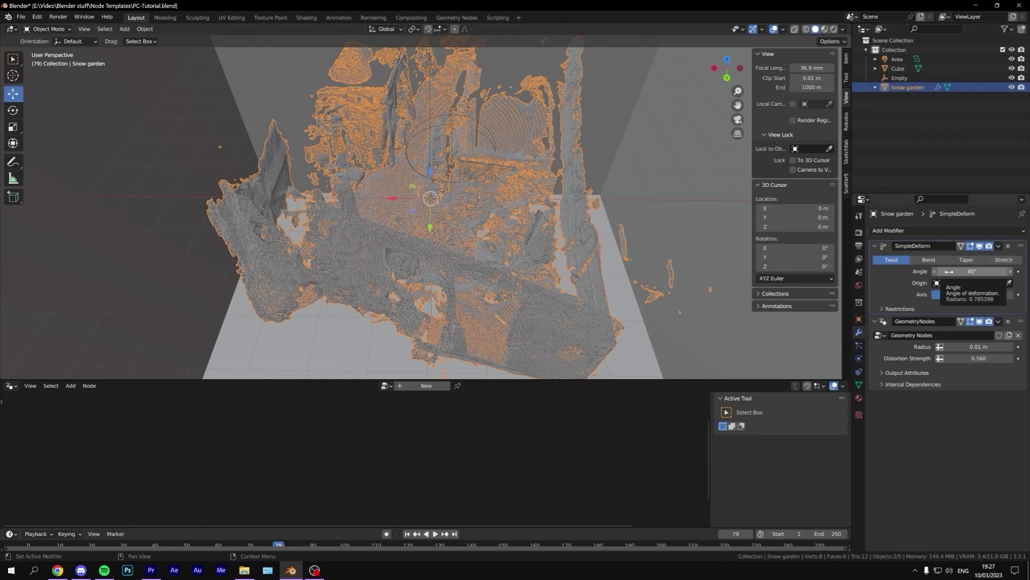
{"action": "left_click_drag", "start_coordinate": [972, 271], "coordinate": [899, 270]}
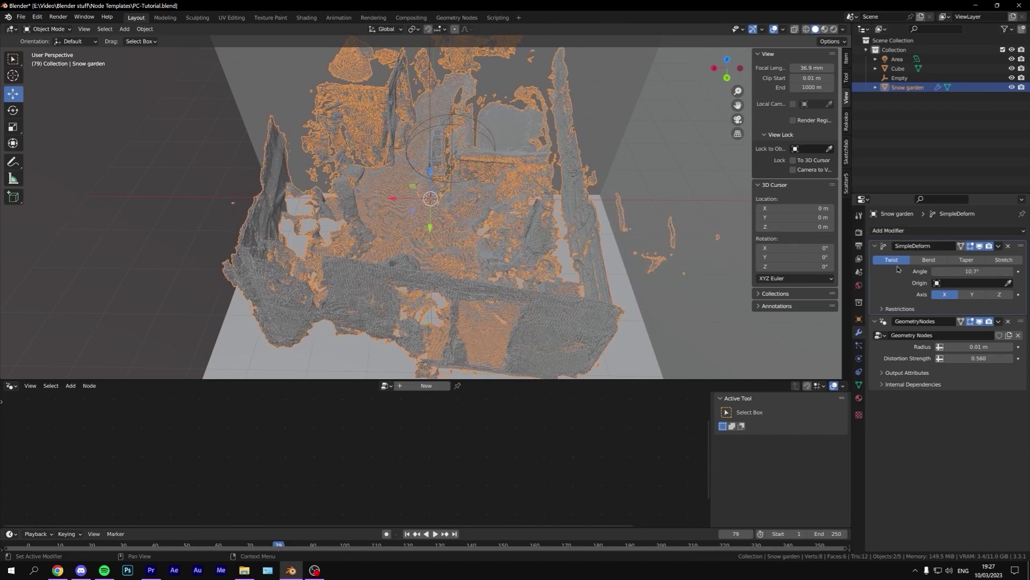
{"action": "left_click", "coordinate": [928, 259]}
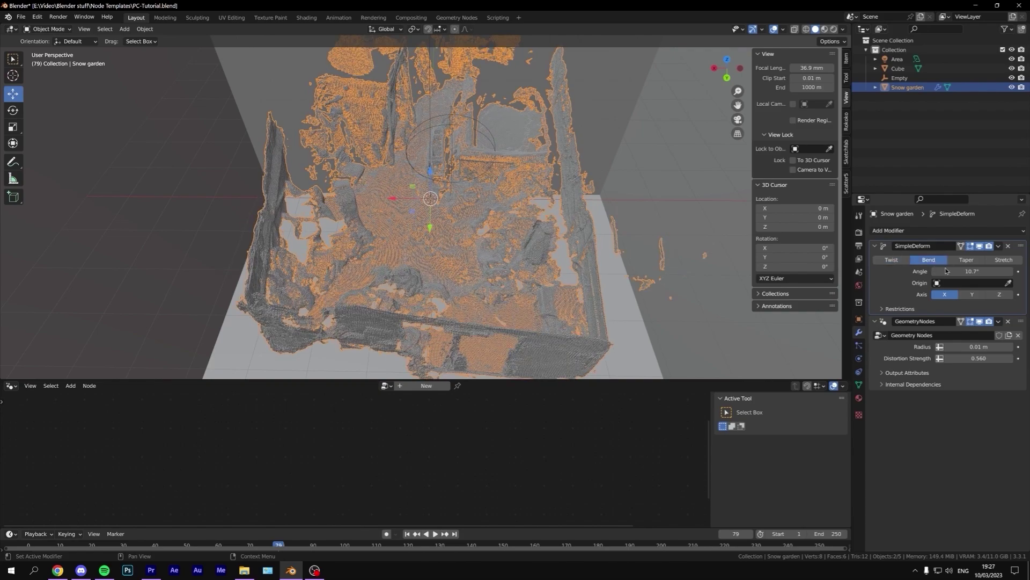
{"action": "mouse_move", "coordinate": [964, 272]}
{"action": "left_mouse_down"}
{"action": "mouse_move", "coordinate": [996, 272]}
{"action": "mouse_move", "coordinate": [964, 272]}
{"action": "left_mouse_up"}
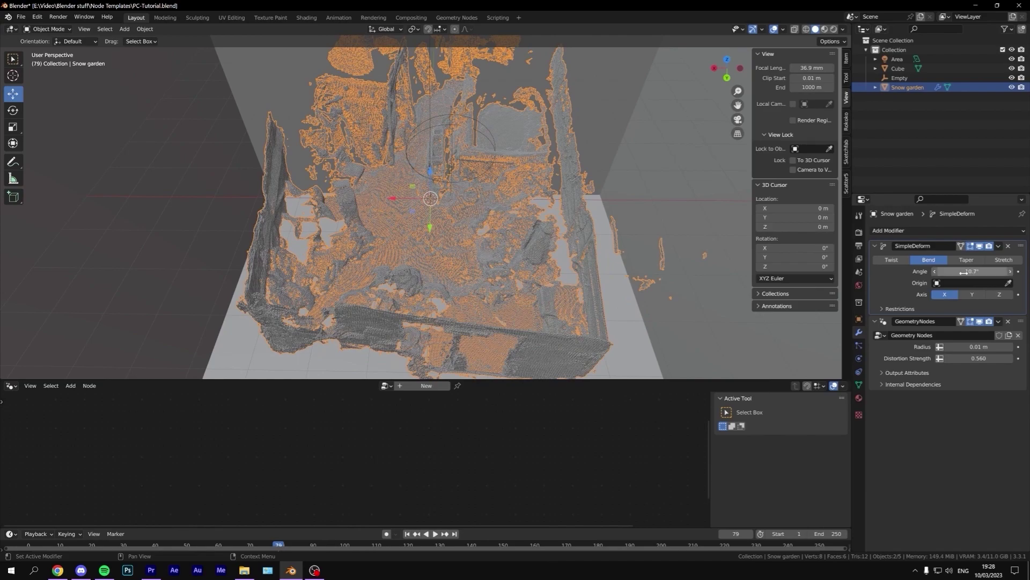
{"action": "left_click", "coordinate": [937, 283]}
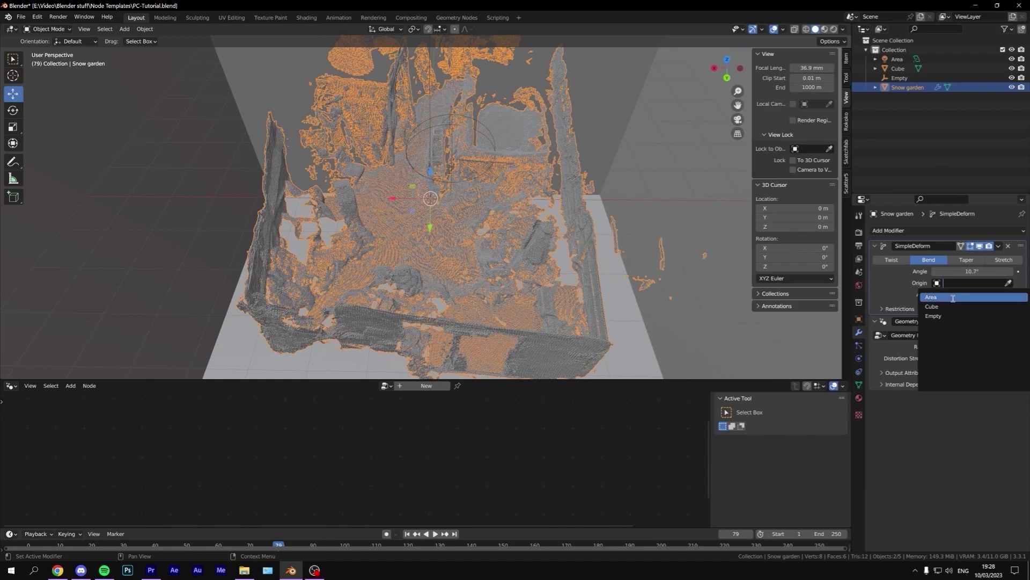
{"action": "left_click", "coordinate": [950, 315]}
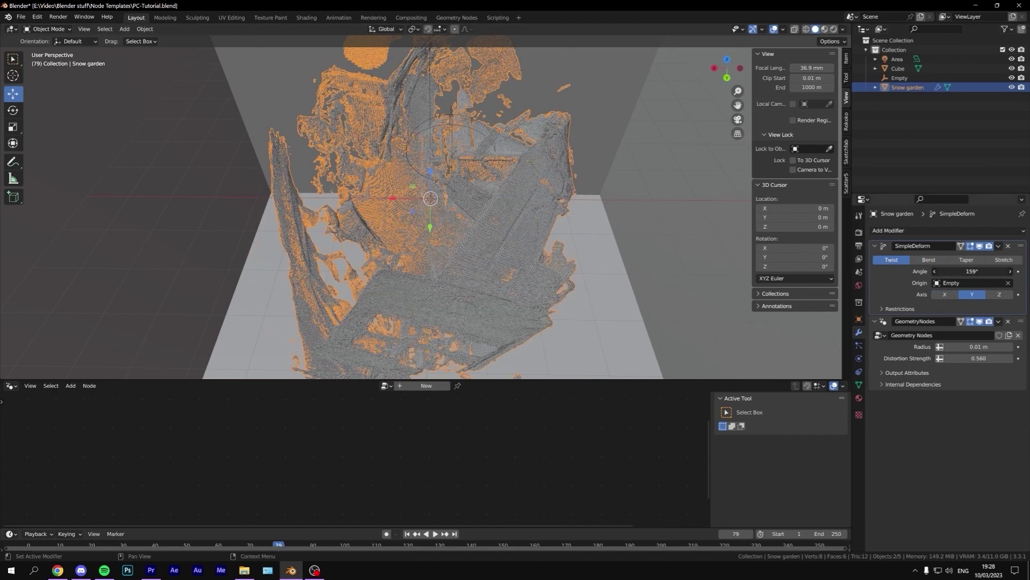
{"action": "left_click_drag", "start_coordinate": [972, 271], "coordinate": [909, 271]}
{"action": "key", "text": "Return"}
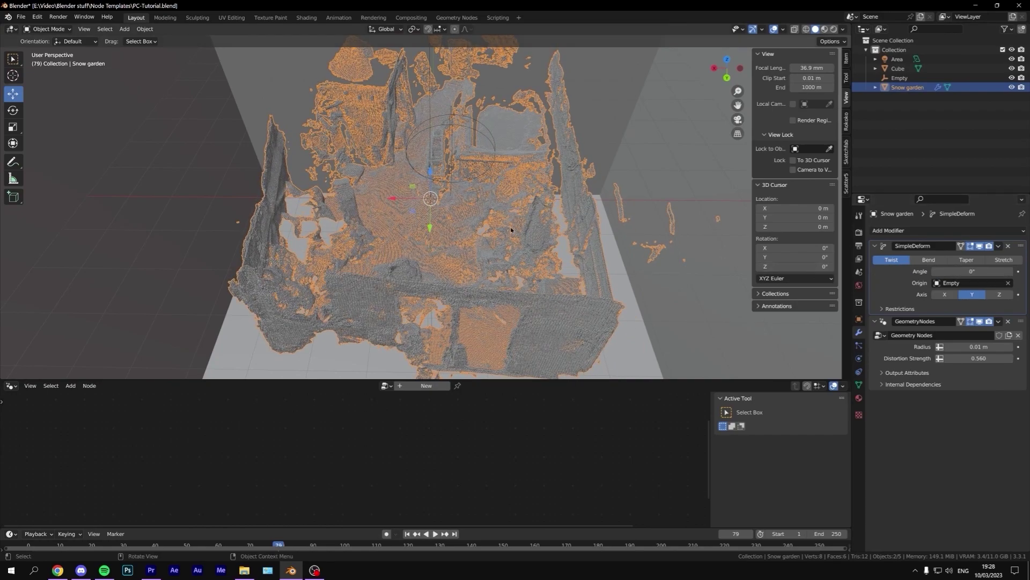
Step: Add a camera, look through it, and fly it back to frame the garden scan
{"action": "key", "text": "shift+a"}
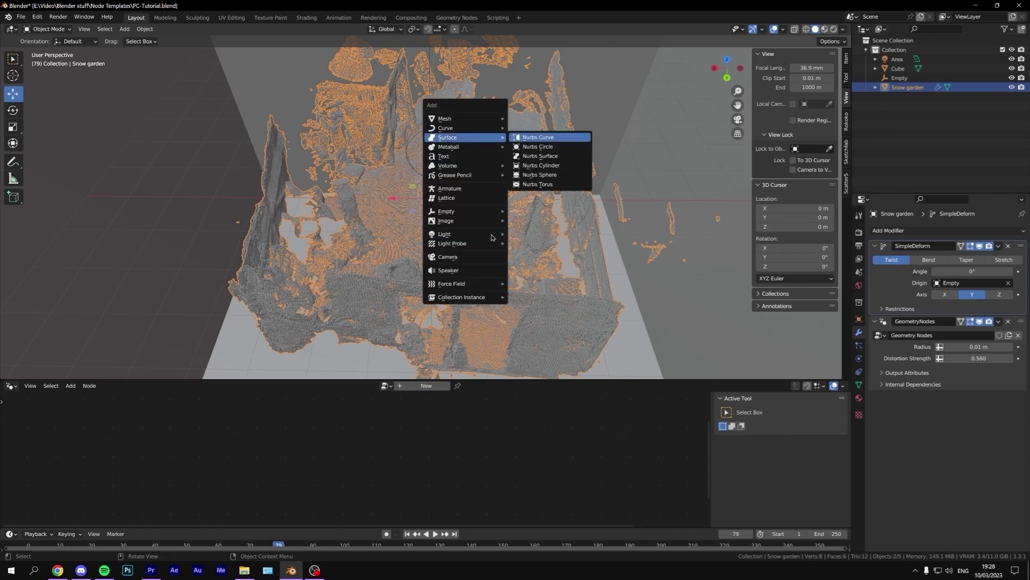
{"action": "left_click", "coordinate": [448, 257]}
{"action": "key", "text": "KP_0"}
{"action": "key", "text": "shift+grave"}
{"action": "key", "text": "s"}
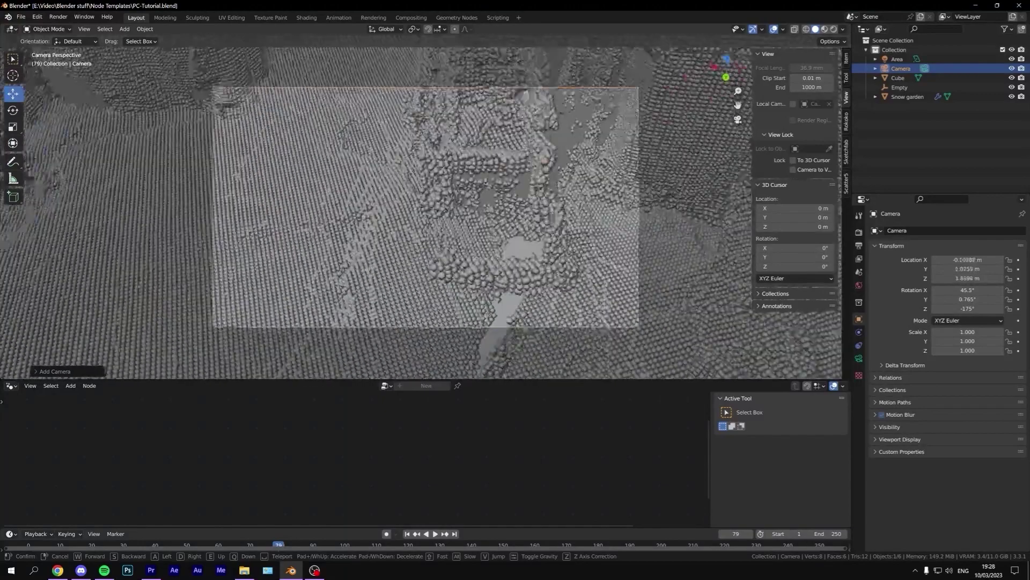
{"action": "key", "text": "s"}
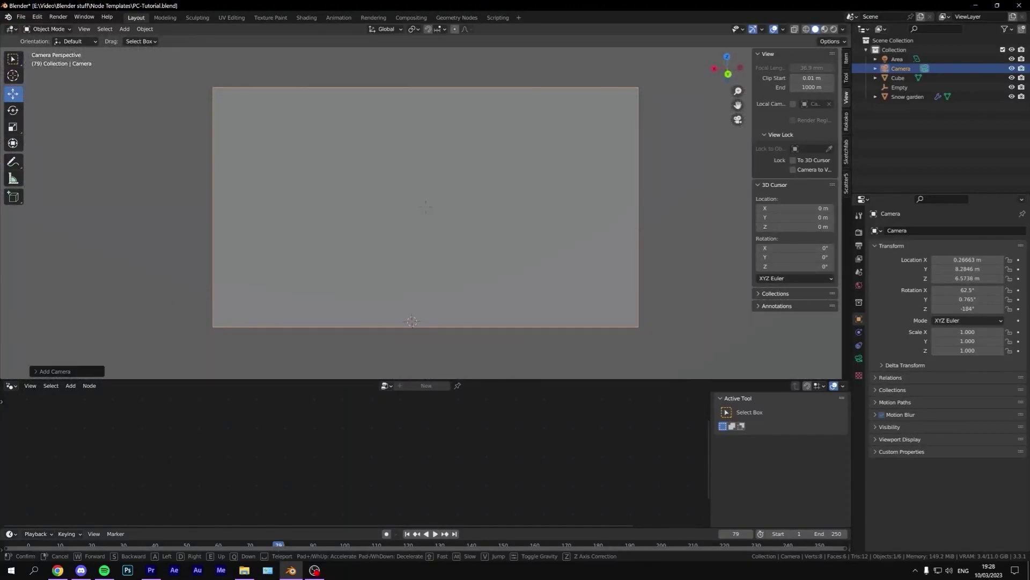
{"action": "key", "text": "w"}
{"action": "left_click", "coordinate": [469, 241]}
Step: Set the camera focal length to 23 mm, raise its view, and enable Auto Keying
{"action": "left_click", "coordinate": [859, 359]}
{"action": "left_click_drag", "start_coordinate": [972, 275], "coordinate": [950, 275]}
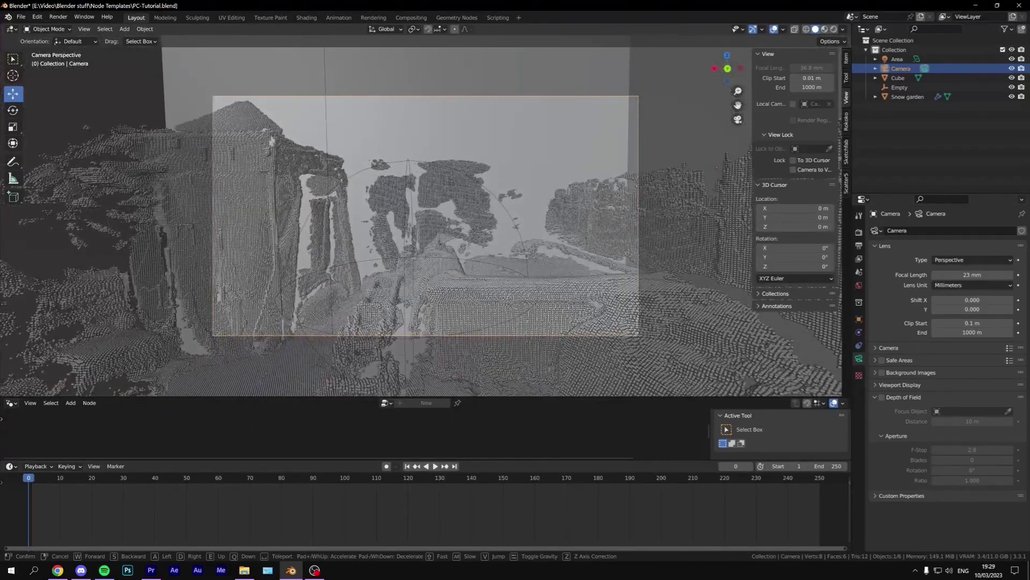
{"action": "key", "text": "e"}
{"action": "left_click", "coordinate": [425, 216]}
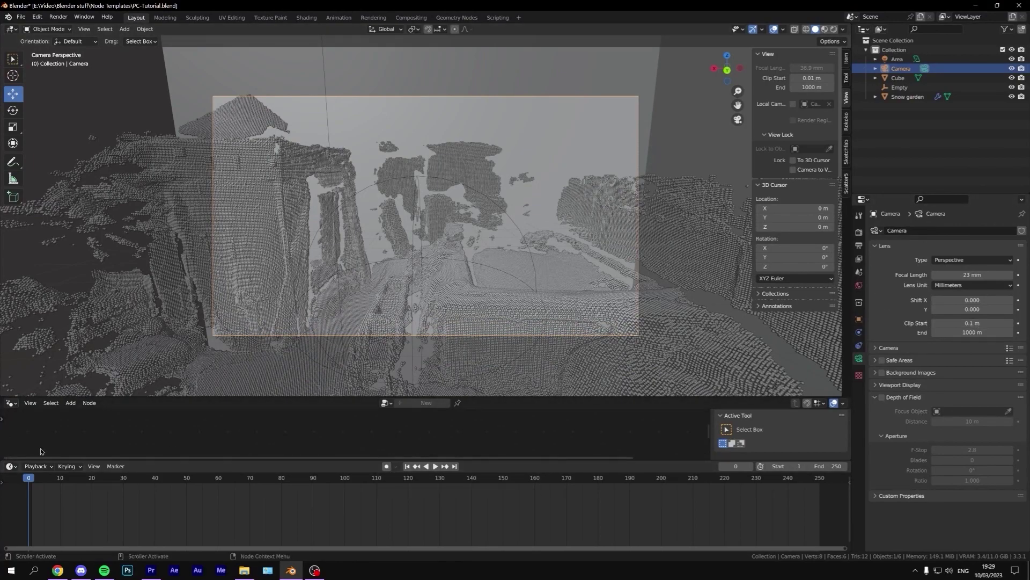
{"action": "left_click", "coordinate": [386, 466]}
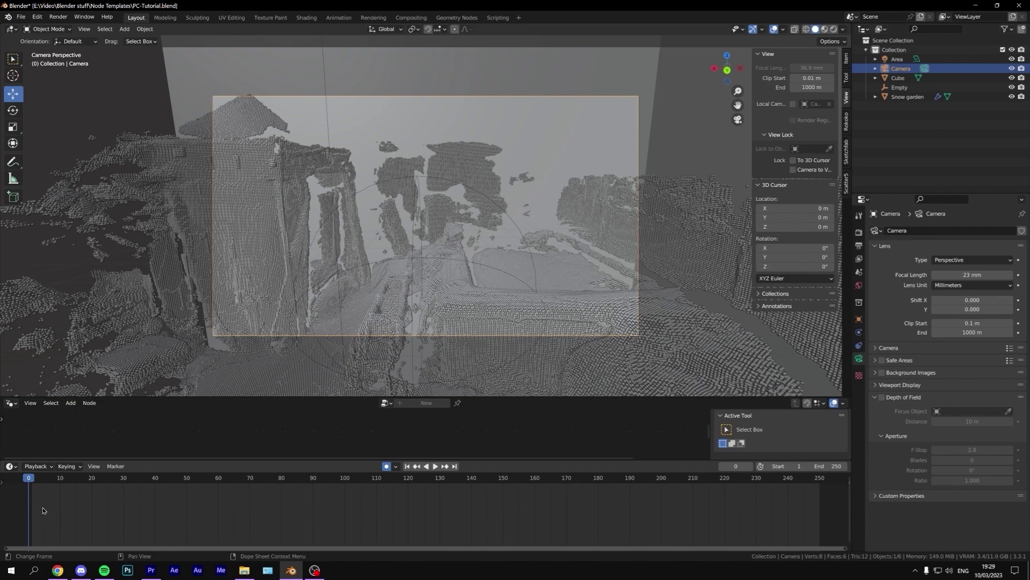
Step: Key the camera's location at the start, then play and stop at frame 100
{"action": "key", "text": "i"}
{"action": "left_click", "coordinate": [416, 155]}
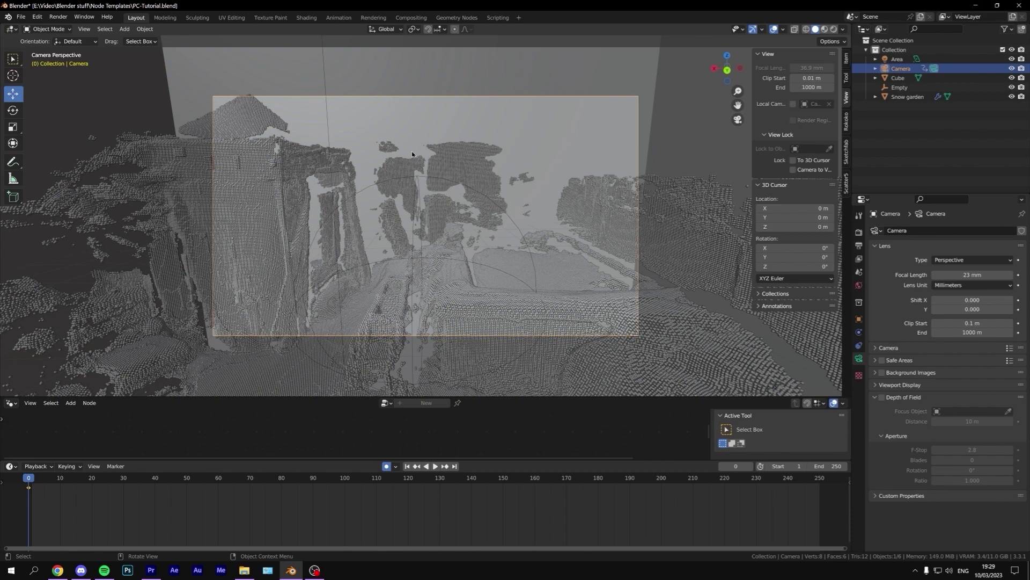
{"action": "key", "text": "i"}
{"action": "key", "text": "space"}
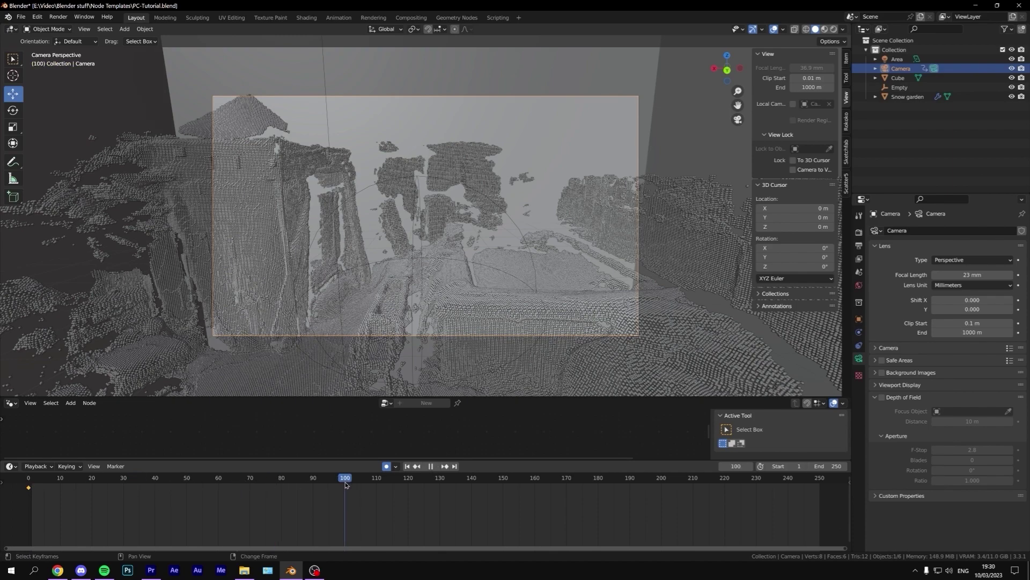
{"action": "key", "text": "space"}
Step: Fly the camera forward into the scan to key its position at frame 100
{"action": "key", "text": "shift+grave"}
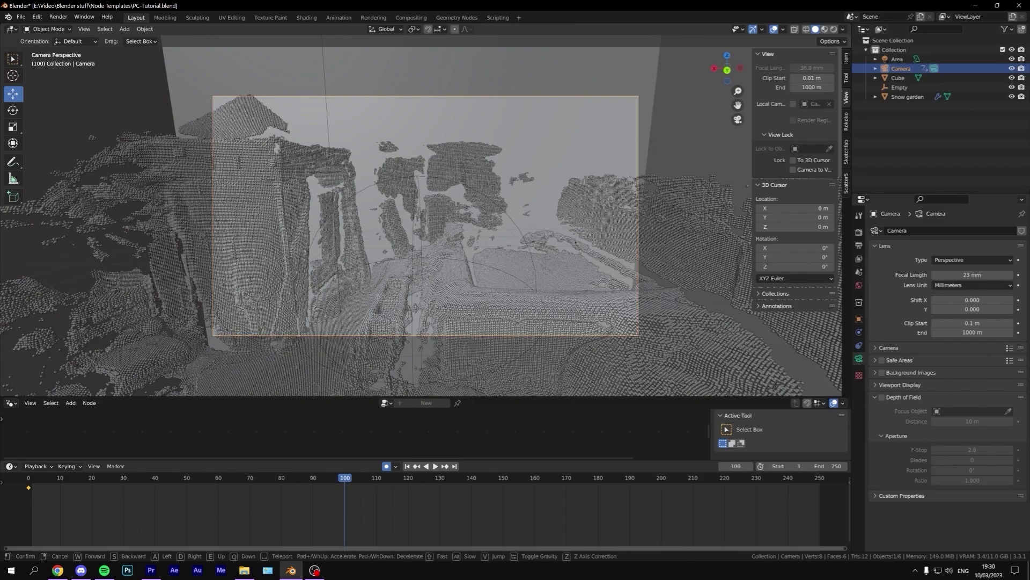
{"action": "key", "text": "w"}
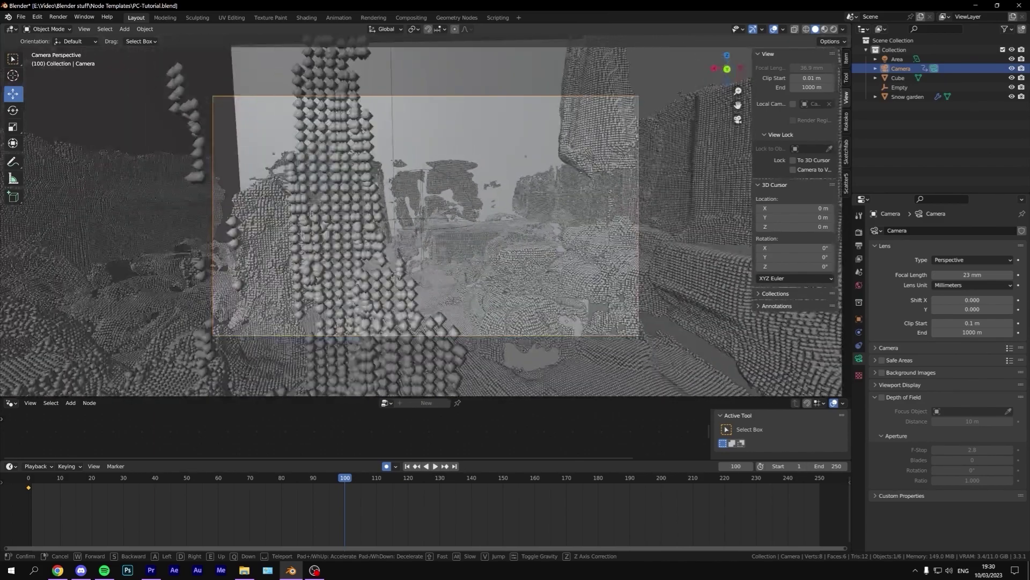
{"action": "key", "text": "s"}
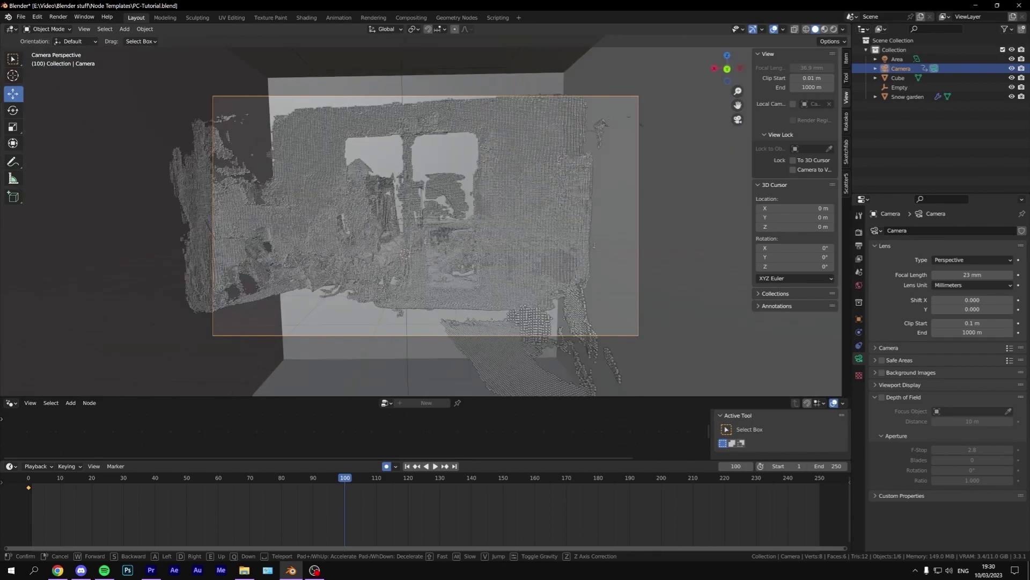
{"action": "key", "text": "w"}
{"action": "left_click", "coordinate": [478, 212]}
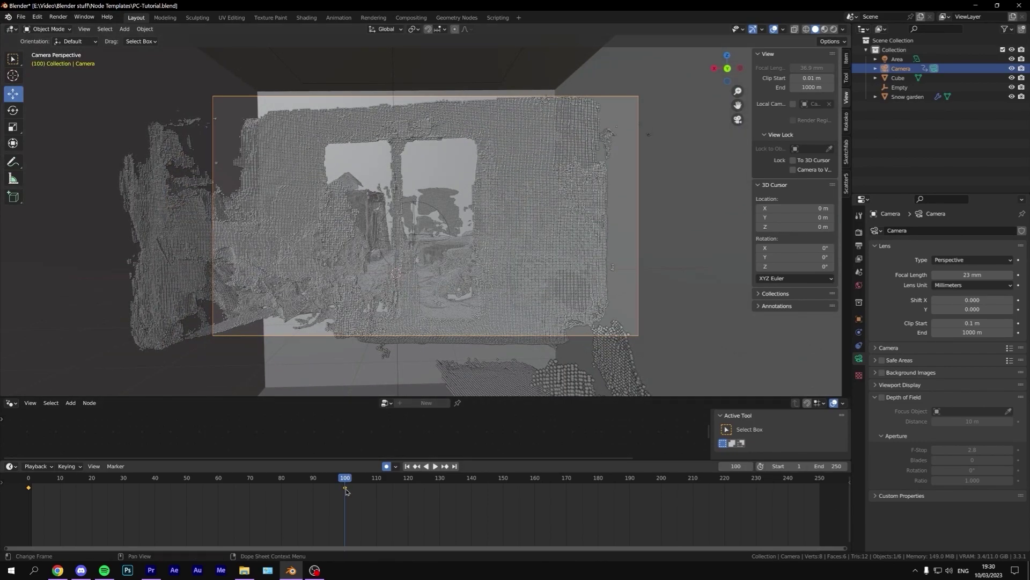
Step: Scrub back to preview the camera move, resize the editors, and return to frame 0
{"action": "left_click_drag", "start_coordinate": [343, 477], "coordinate": [191, 482]}
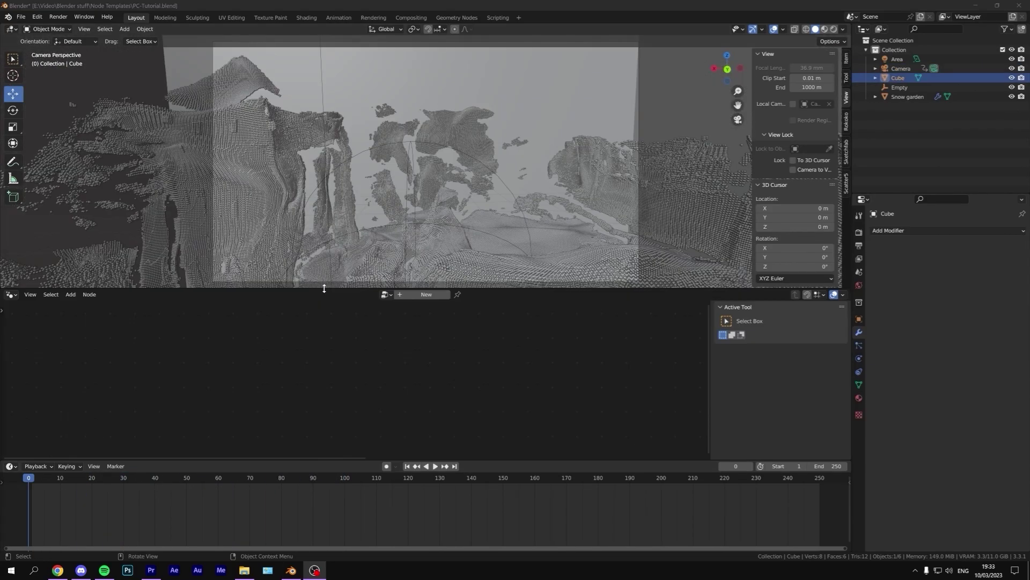
{"action": "left_click_drag", "start_coordinate": [322, 292], "coordinate": [323, 371]}
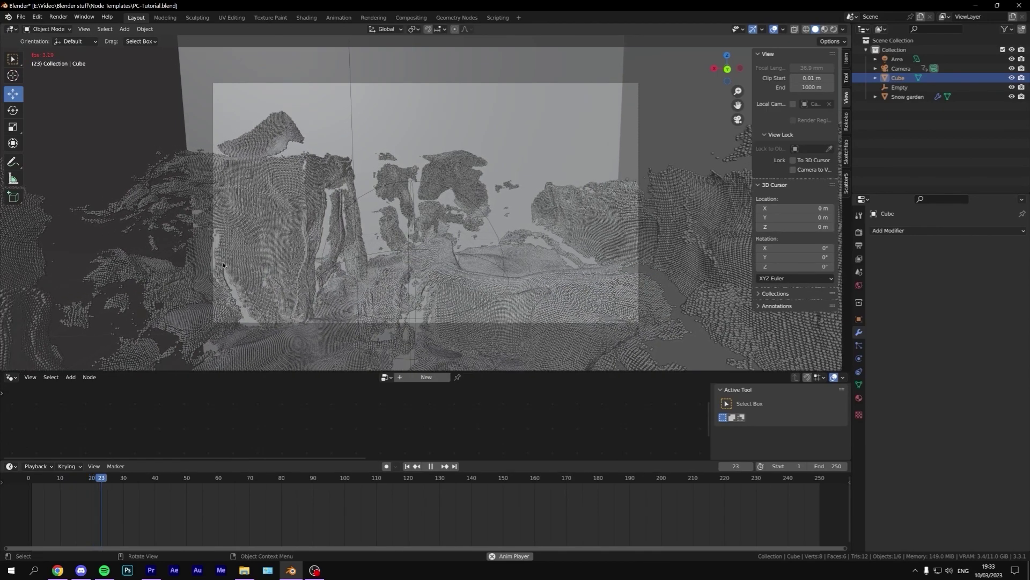
{"action": "left_click", "coordinate": [29, 479]}
Step: Stop playback, select Snow garden, and keyframe the SimpleDeform angle at 0° on frame 0
{"action": "key", "text": "space"}
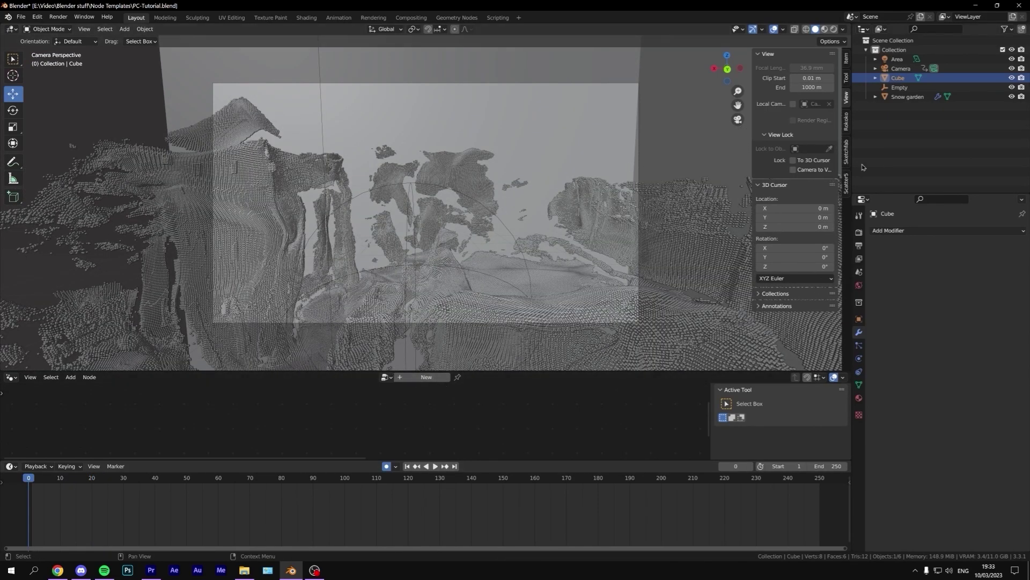
{"action": "left_click", "coordinate": [907, 97]}
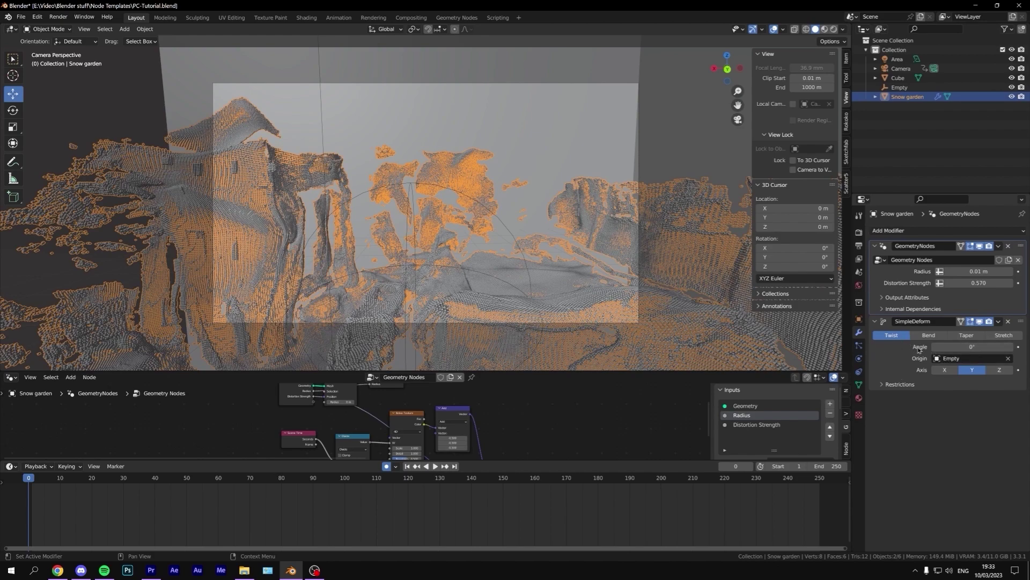
{"action": "left_click", "coordinate": [1018, 348]}
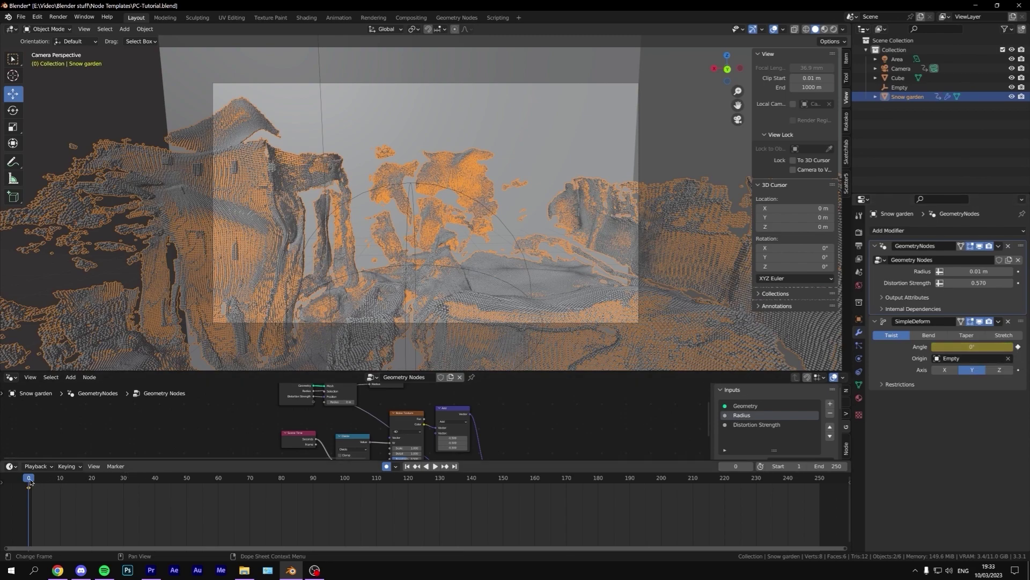
Step: At frame 100, move SimpleDeform above Geometry Nodes, key a 116° twist, and play from frame 0
{"action": "left_click", "coordinate": [345, 482]}
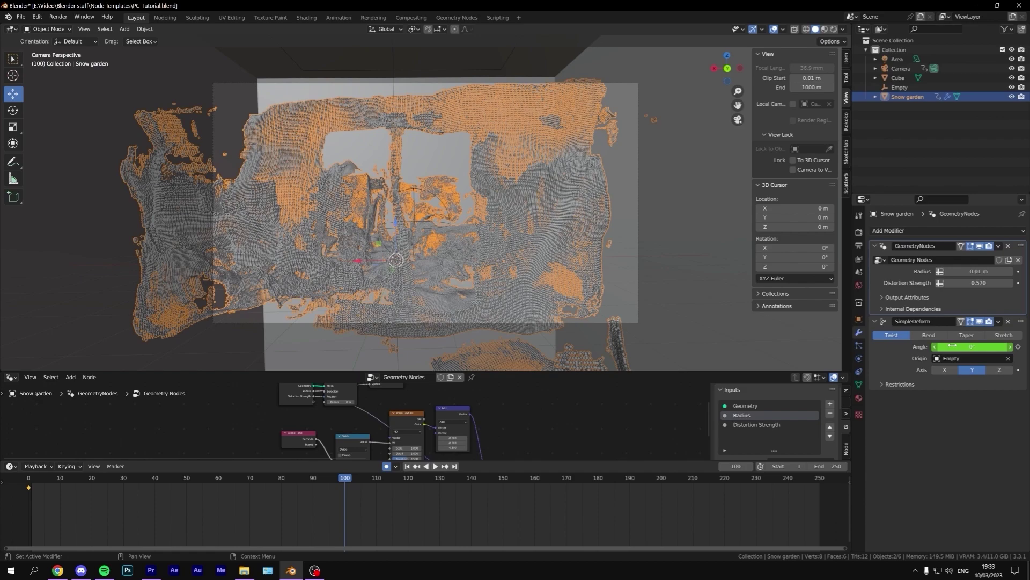
{"action": "left_click_drag", "start_coordinate": [952, 346], "coordinate": [958, 345]}
{"action": "left_click_drag", "start_coordinate": [1020, 321], "coordinate": [1020, 248]}
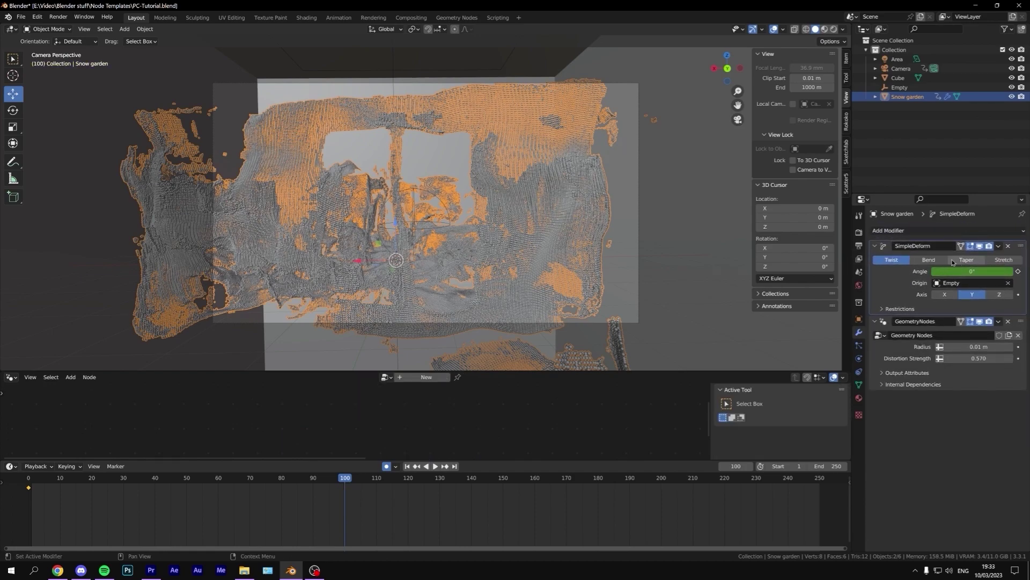
{"action": "left_click_drag", "start_coordinate": [976, 274], "coordinate": [1008, 274]}
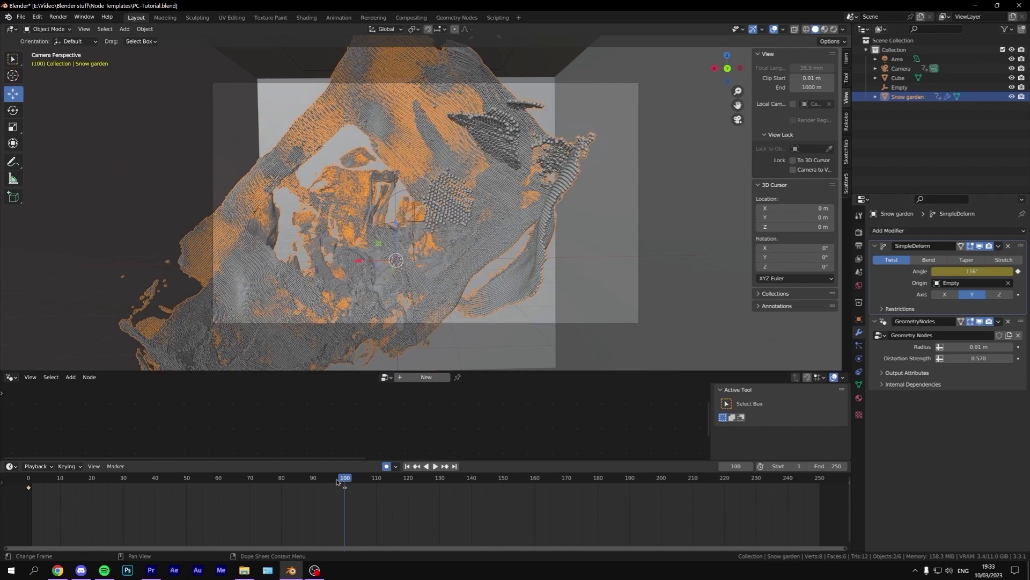
{"action": "left_click", "coordinate": [29, 481]}
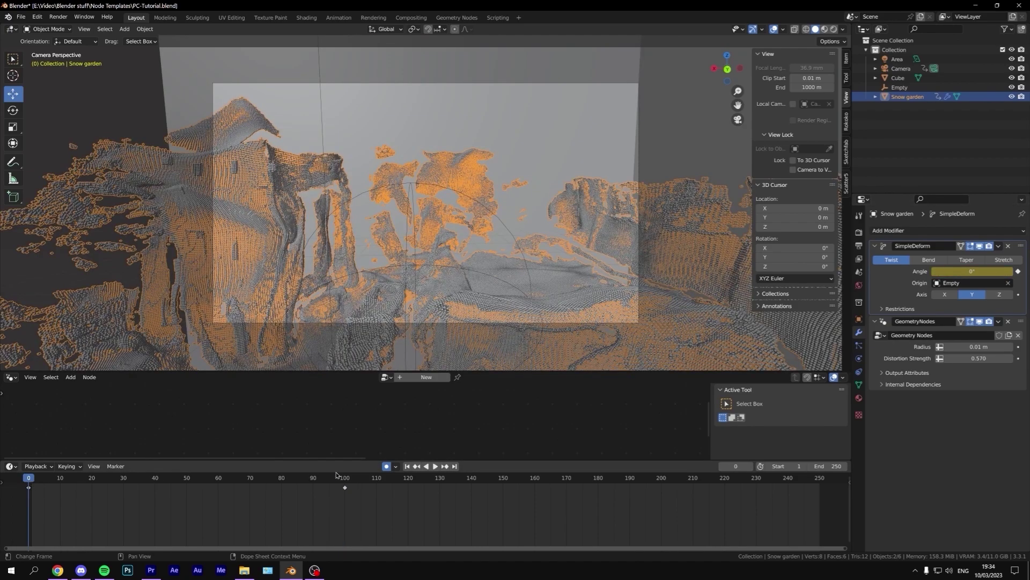
{"action": "key", "text": "space"}
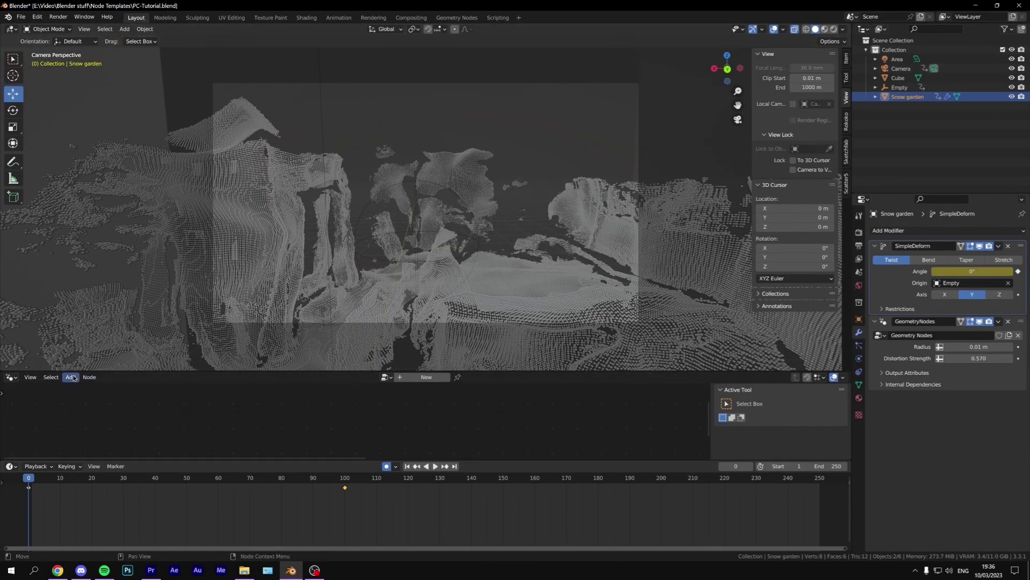
Step: Resize the editors and bring the Geometry Nodes noise nodes into view
{"action": "left_click_drag", "start_coordinate": [110, 372], "coordinate": [112, 316]}
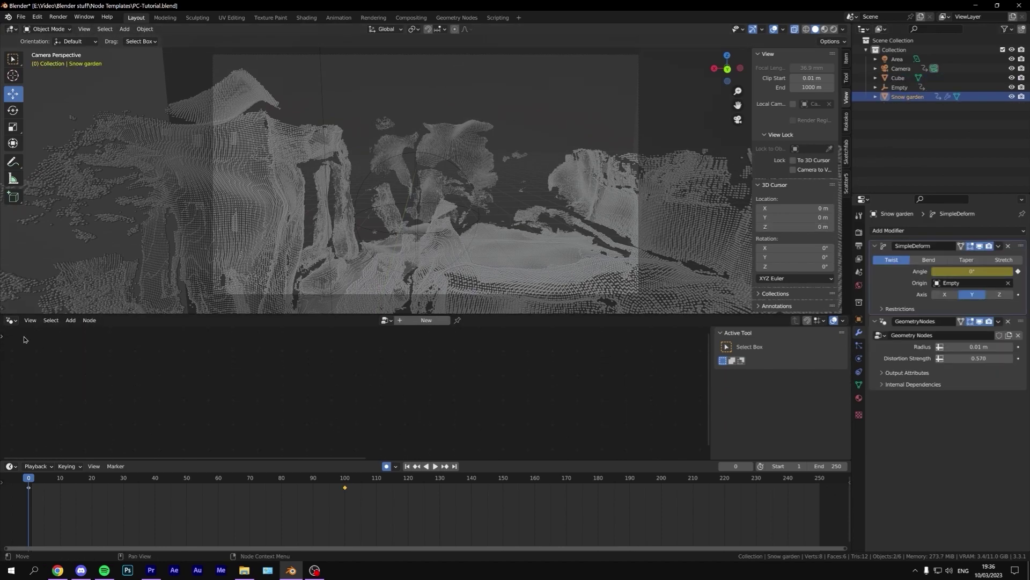
{"action": "left_click", "coordinate": [16, 322]}
{"action": "left_click", "coordinate": [40, 398]}
{"action": "left_click", "coordinate": [895, 337]}
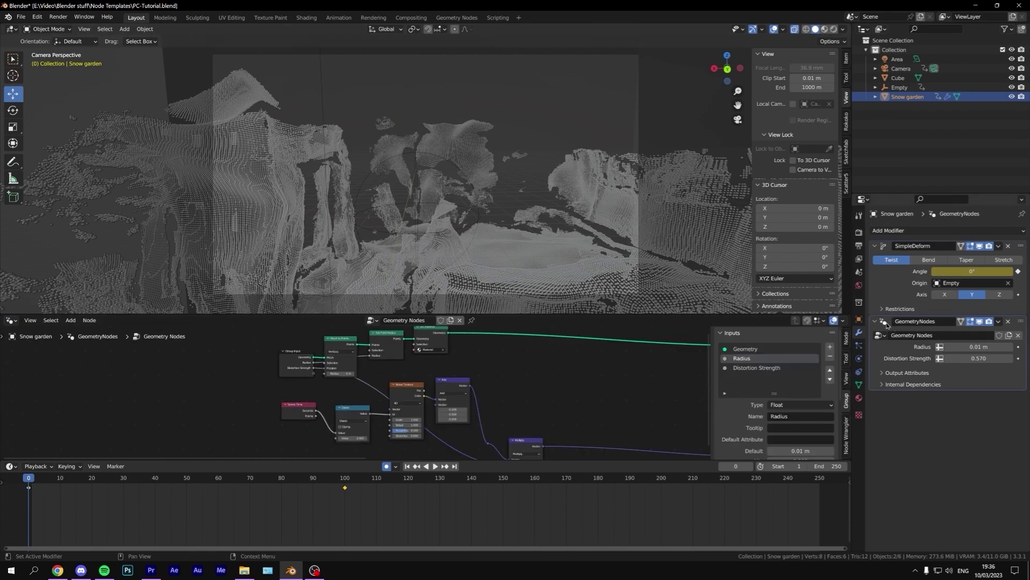
{"action": "scroll", "coordinate": [401, 345], "scroll_direction": "up", "scroll_amount": 2}
{"action": "middle_click_drag", "start_coordinate": [401, 345], "coordinate": [421, 372]}
{"action": "scroll", "coordinate": [424, 352], "scroll_direction": "up", "scroll_amount": 3}
{"action": "scroll", "coordinate": [369, 390], "scroll_direction": "down", "scroll_amount": 2}
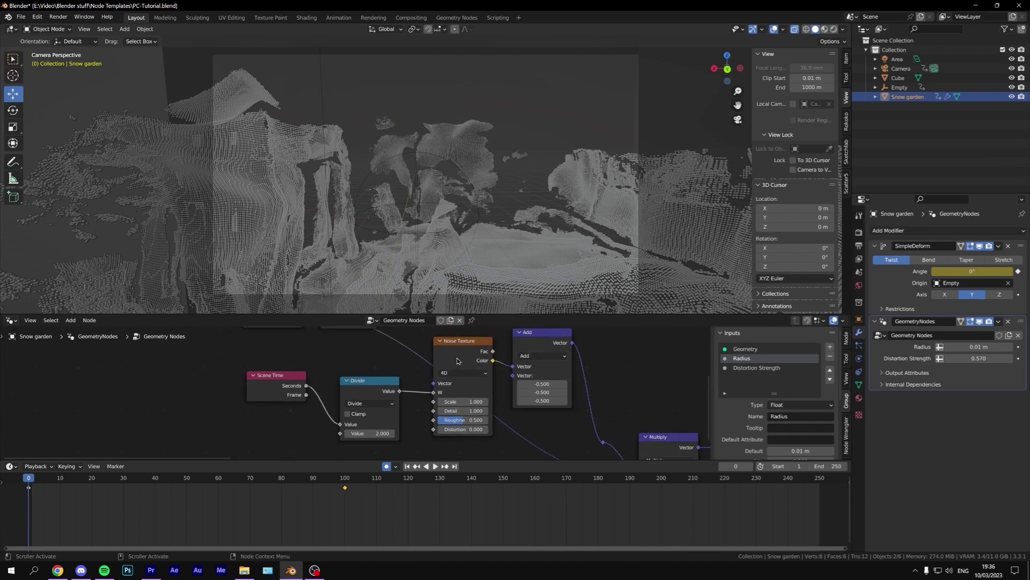
Step: Replace the Divide node with a new Math node set to Divide with value 2
{"action": "left_click", "coordinate": [370, 395]}
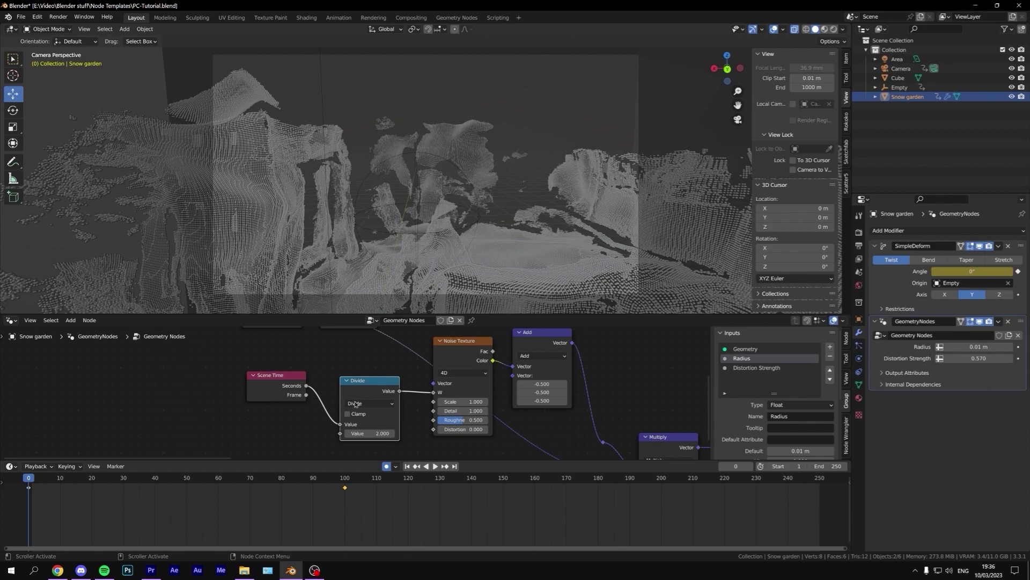
{"action": "key", "text": "x"}
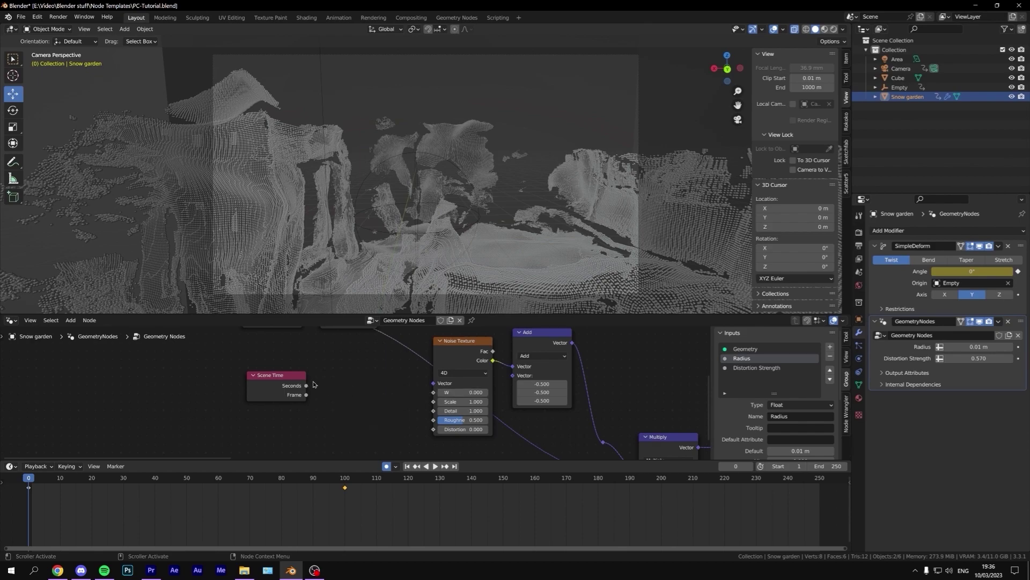
{"action": "key", "text": "shift+a"}
{"action": "left_click", "coordinate": [334, 391]}
{"action": "type", "text": "math"}
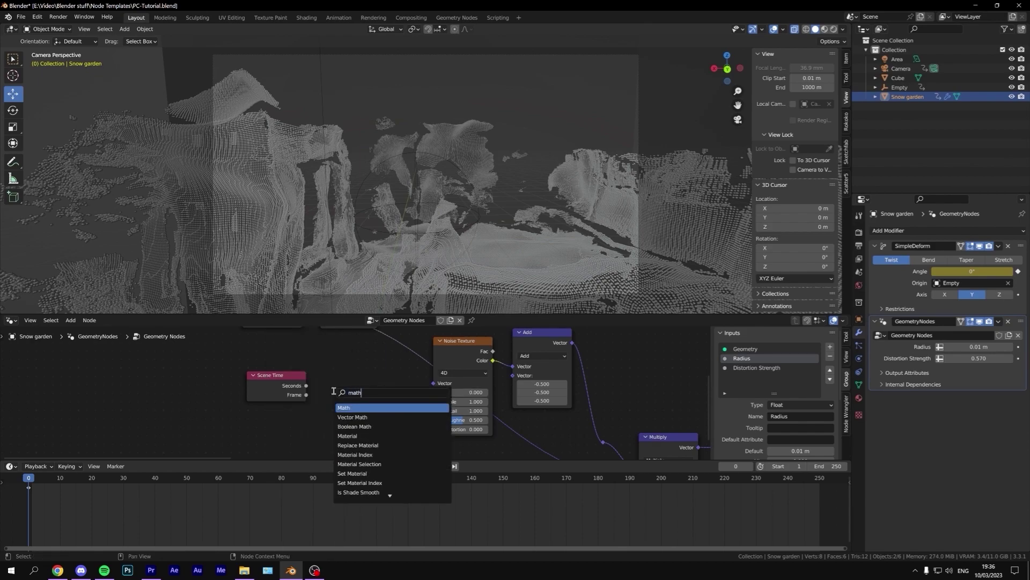
{"action": "left_click", "coordinate": [359, 409]}
{"action": "left_click", "coordinate": [362, 390]}
{"action": "left_click", "coordinate": [363, 391]}
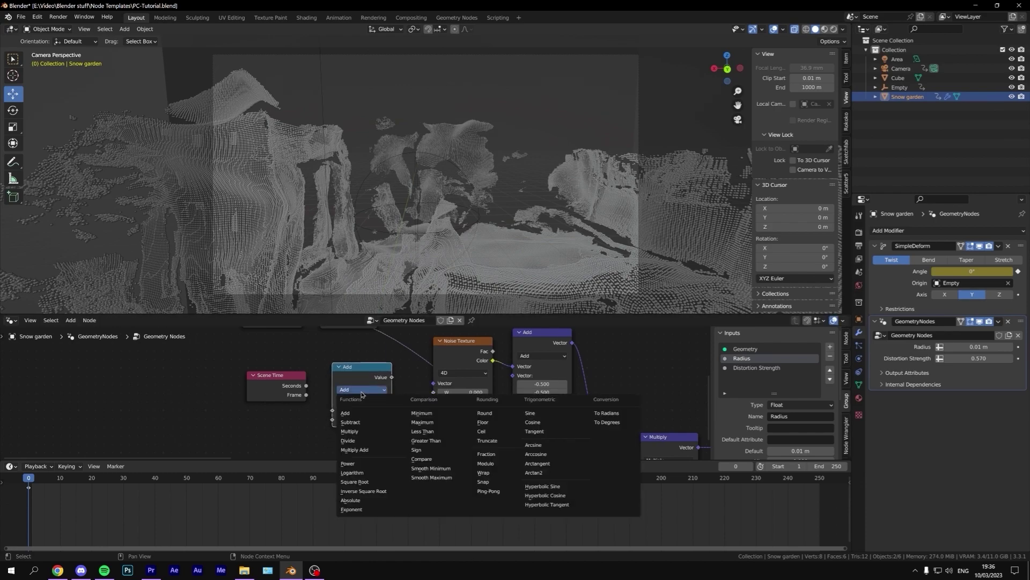
{"action": "left_click", "coordinate": [368, 443]}
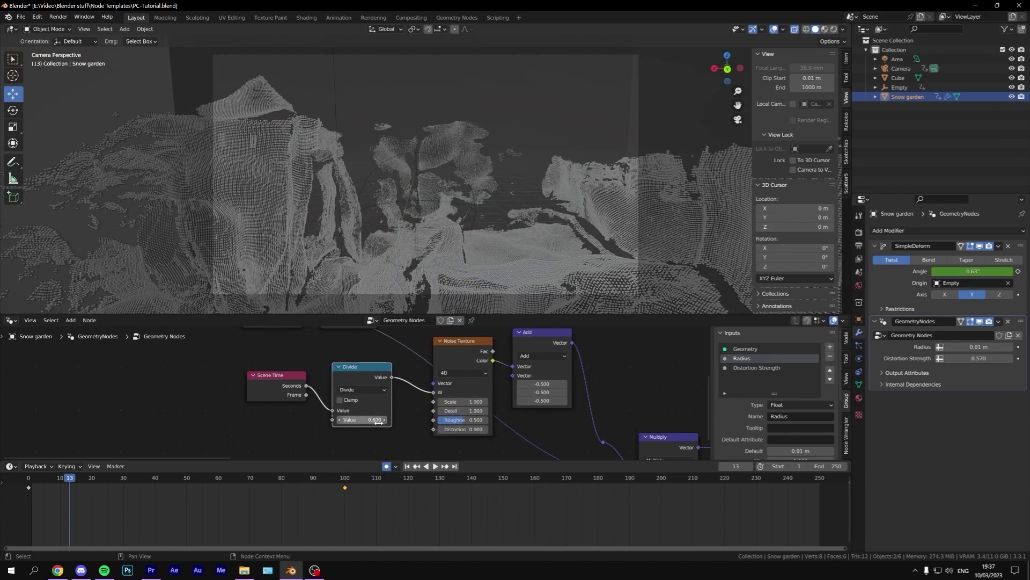
{"action": "double_click", "coordinate": [374, 420]}
{"action": "type", "text": "2"}
{"action": "key", "text": "Return"}
Step: Play the animation, then mute the Divide node at frame 13 and replay to compare
{"action": "key", "text": "space"}
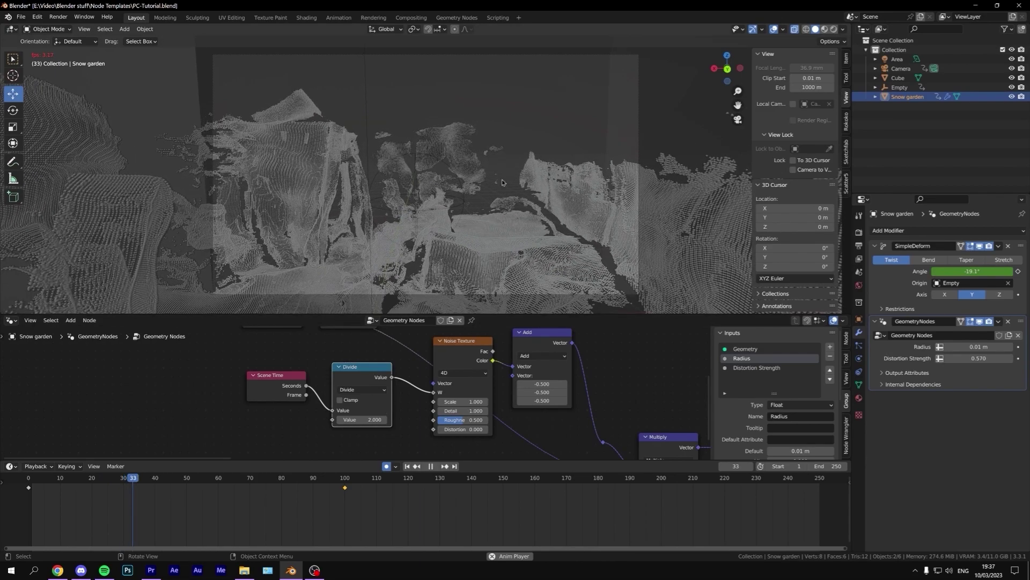
{"action": "key", "text": "space"}
{"action": "left_click", "coordinate": [70, 479]}
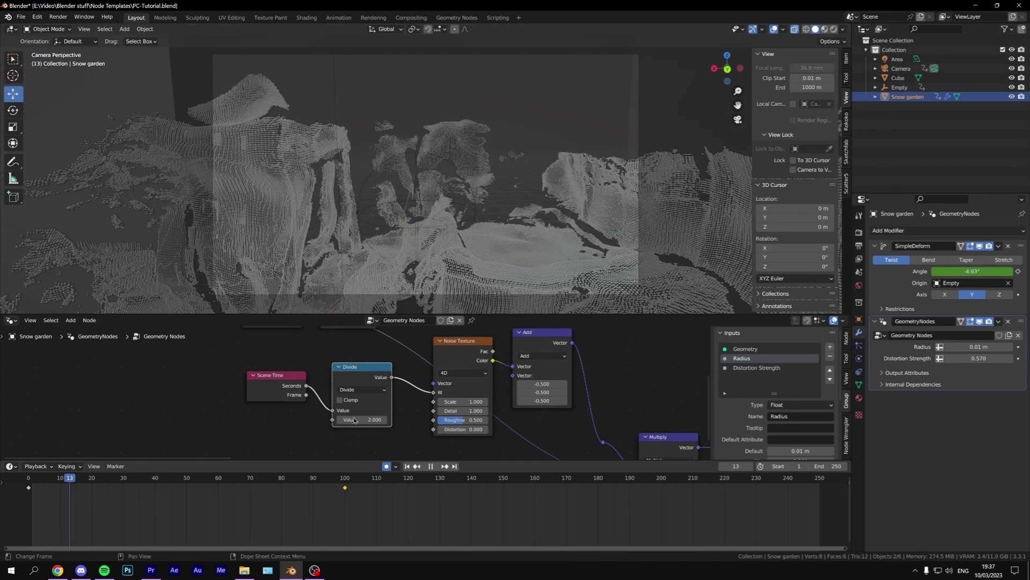
{"action": "key", "text": "m"}
{"action": "key", "text": "space"}
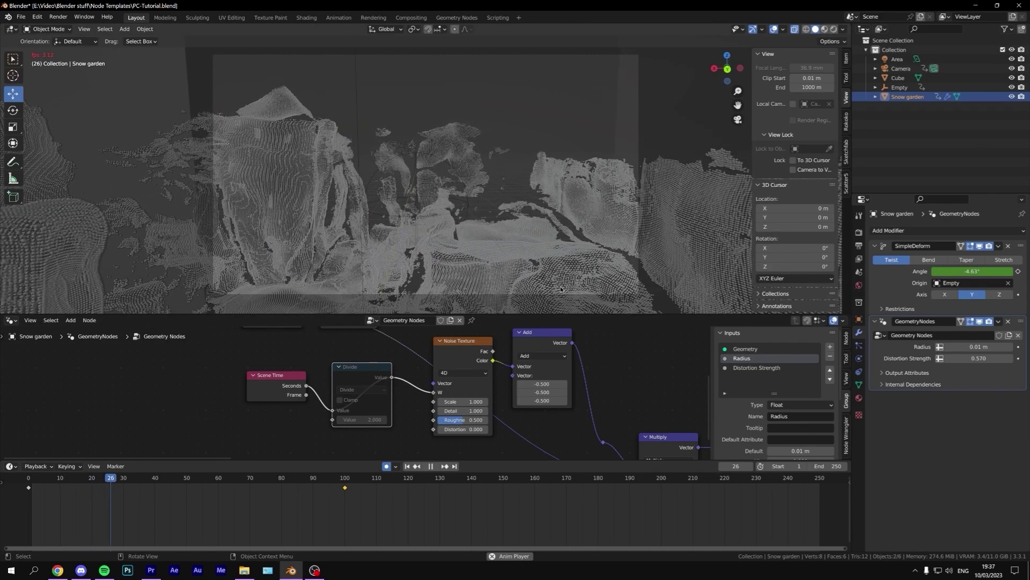
{"action": "key", "text": "space"}
{"action": "scroll", "coordinate": [284, 345], "scroll_direction": "down", "scroll_amount": 2}
{"action": "left_click_drag", "start_coordinate": [410, 460], "coordinate": [410, 500]}
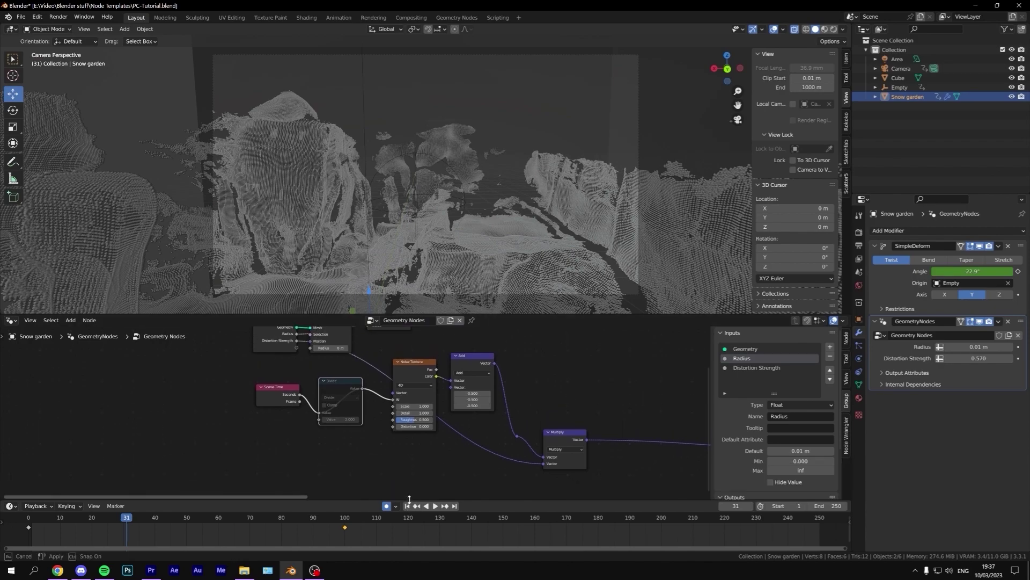
{"action": "middle_click_drag", "start_coordinate": [441, 448], "coordinate": [413, 447]}
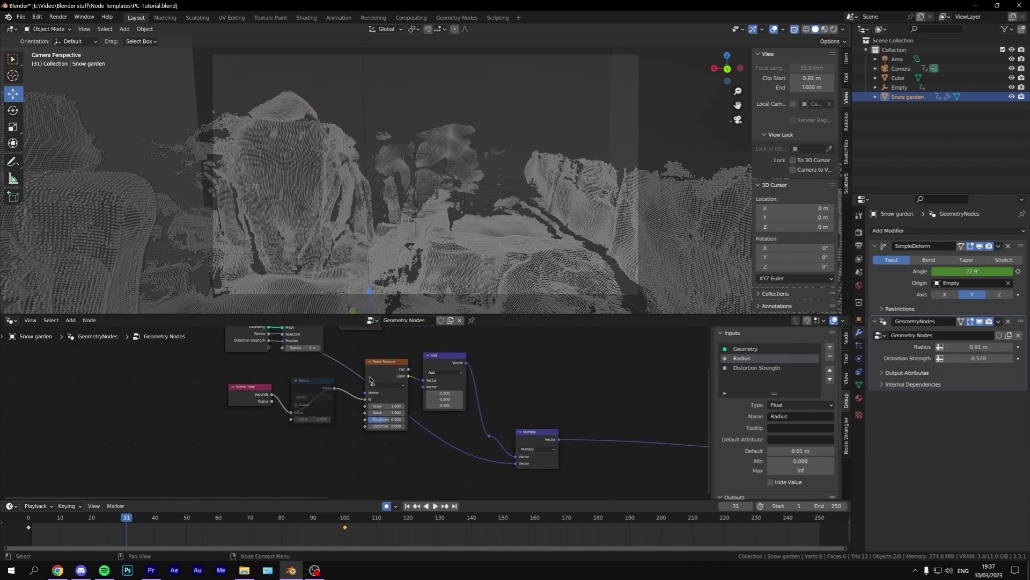
Step: Add a Voronoi Texture node set to 4D below the Noise Texture
{"action": "key", "text": "shift+a"}
{"action": "type", "text": "s"}
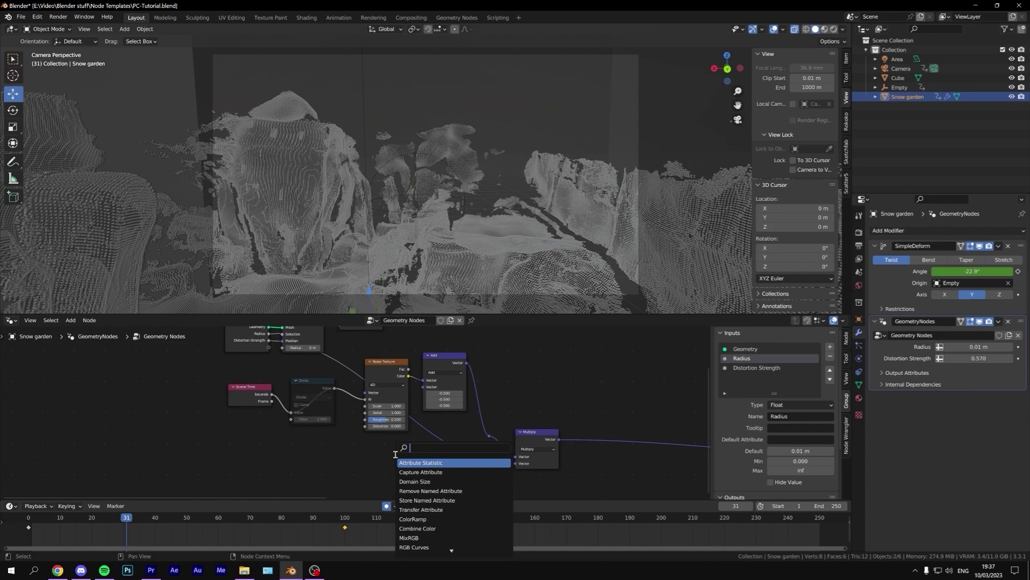
{"action": "type", "text": "text"}
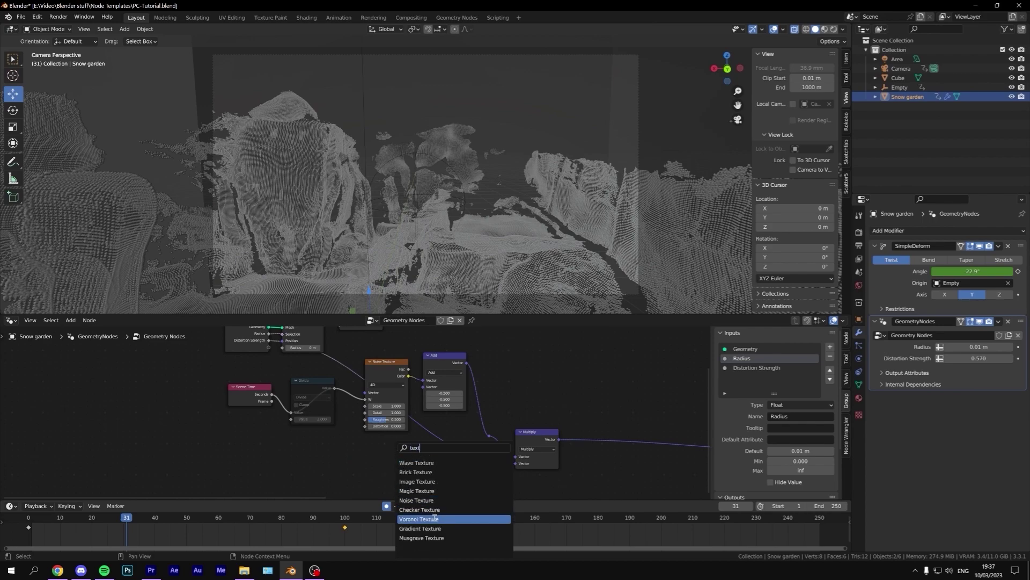
{"action": "left_click", "coordinate": [419, 518]}
{"action": "left_click", "coordinate": [401, 497]}
{"action": "middle_click_drag", "start_coordinate": [425, 481], "coordinate": [421, 445]}
{"action": "left_click_drag", "start_coordinate": [373, 407], "coordinate": [374, 411]}
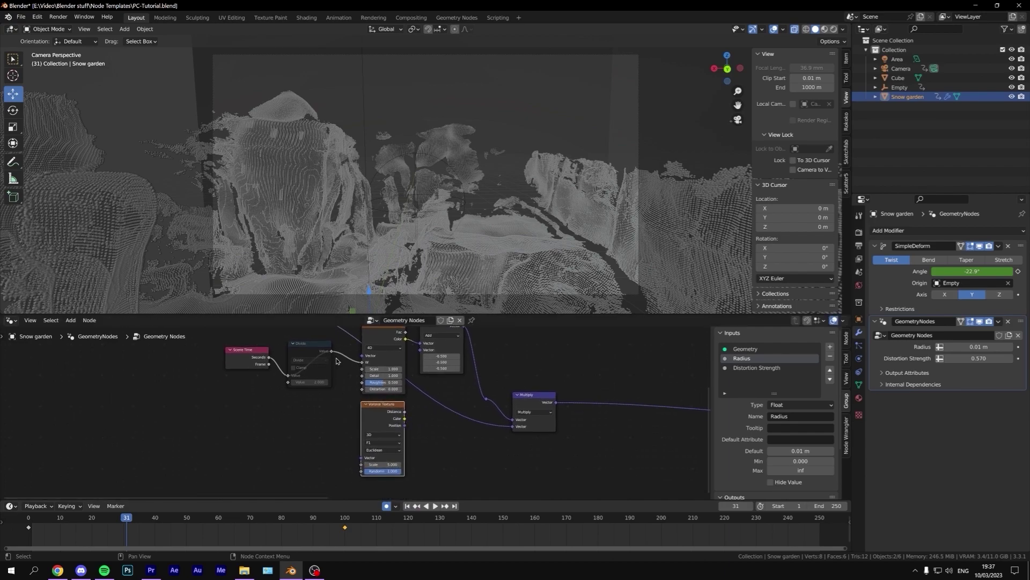
{"action": "left_click", "coordinate": [382, 434]}
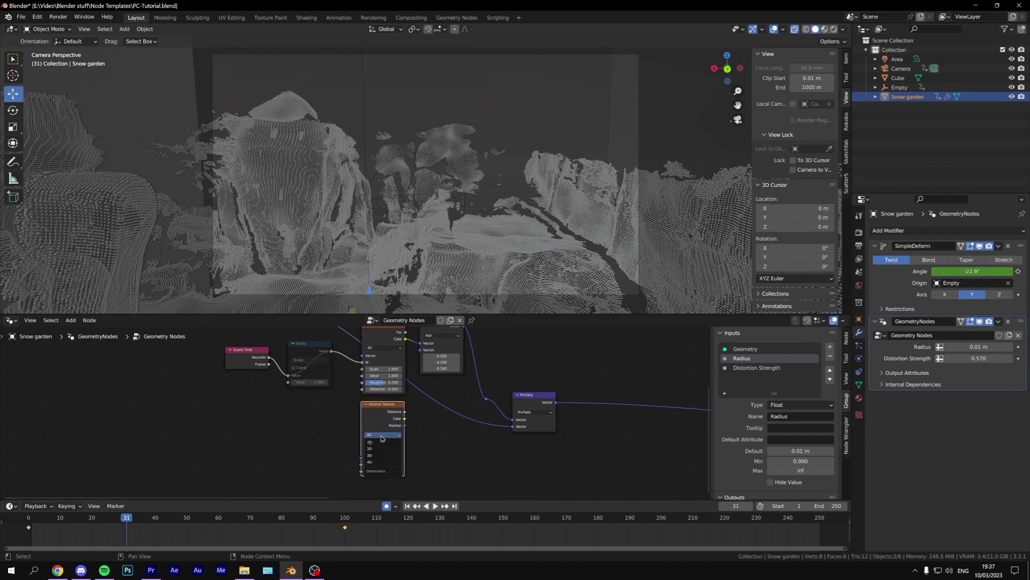
{"action": "left_click", "coordinate": [380, 464]}
{"action": "left_click_drag", "start_coordinate": [378, 420], "coordinate": [374, 420]}
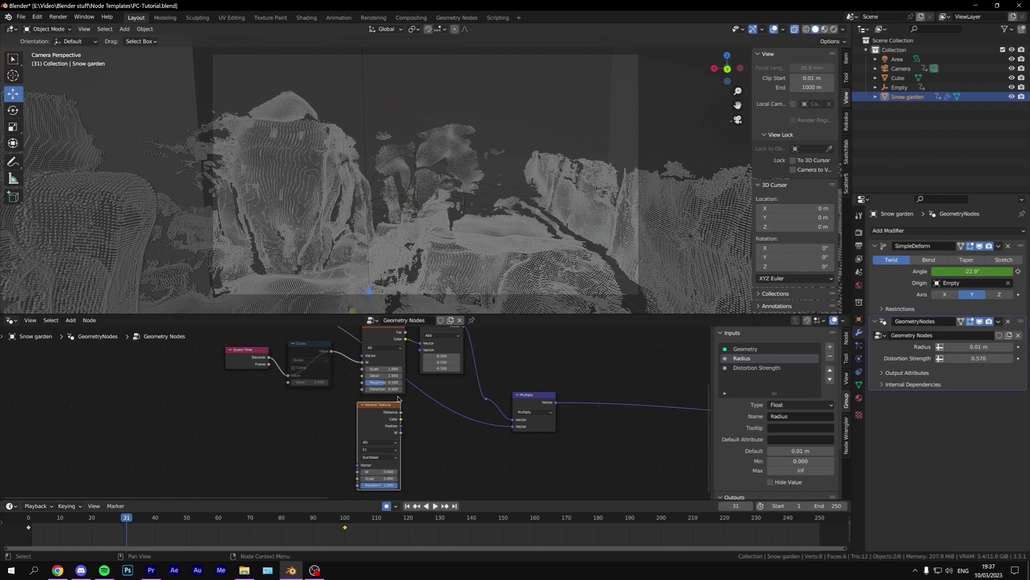
{"action": "middle_click_drag", "start_coordinate": [422, 385], "coordinate": [401, 415]}
{"action": "scroll", "coordinate": [402, 431], "scroll_direction": "down", "scroll_amount": 2}
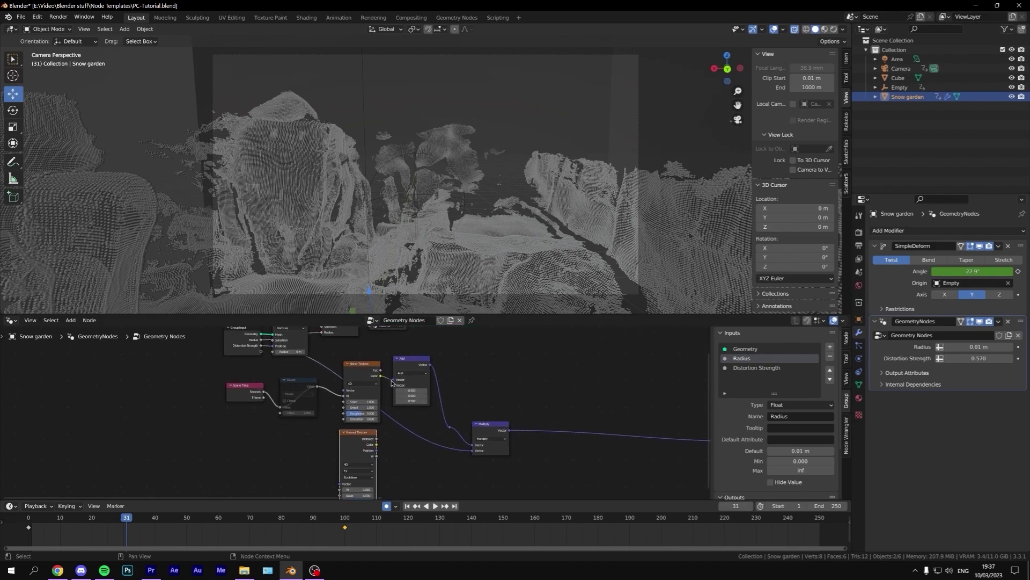
Step: Detach the noise colour from the Add node, feed divided time to the Voronoi, and play
{"action": "left_click_drag", "start_coordinate": [393, 380], "coordinate": [350, 371]}
{"action": "left_click_drag", "start_coordinate": [367, 436], "coordinate": [394, 385]}
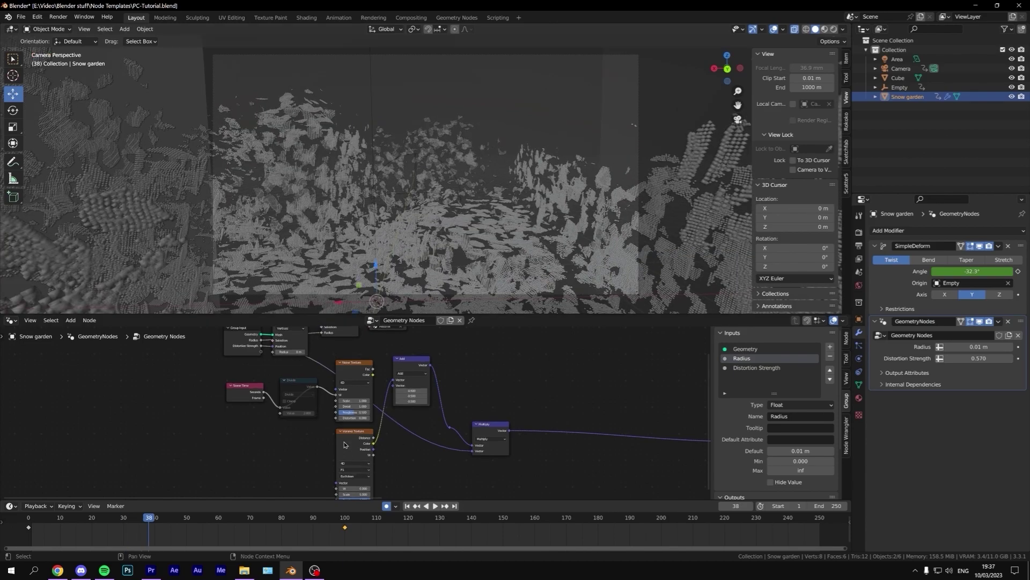
{"action": "middle_click_drag", "start_coordinate": [391, 471], "coordinate": [394, 422]}
{"action": "left_click_drag", "start_coordinate": [338, 346], "coordinate": [359, 439]}
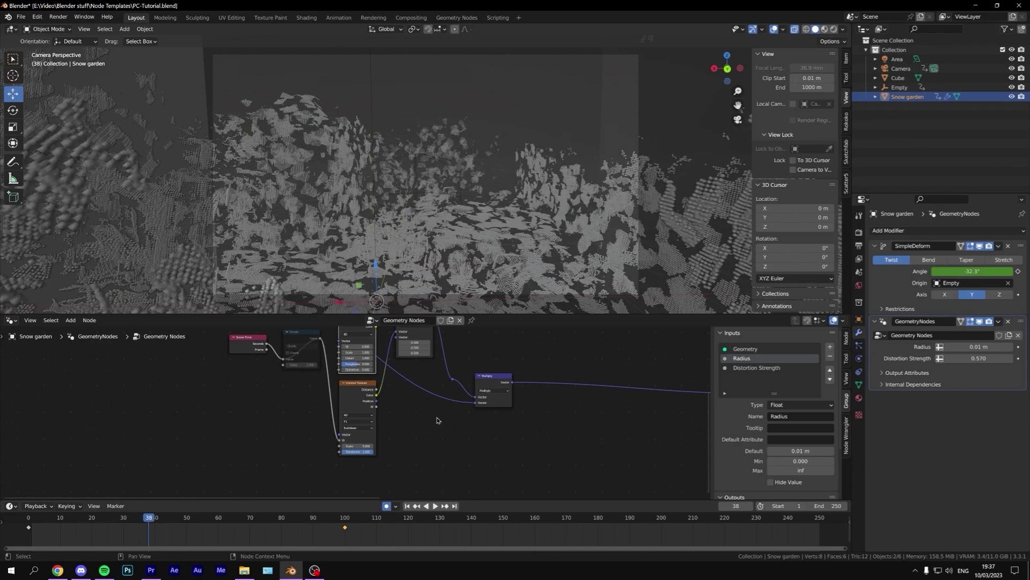
{"action": "key", "text": "space"}
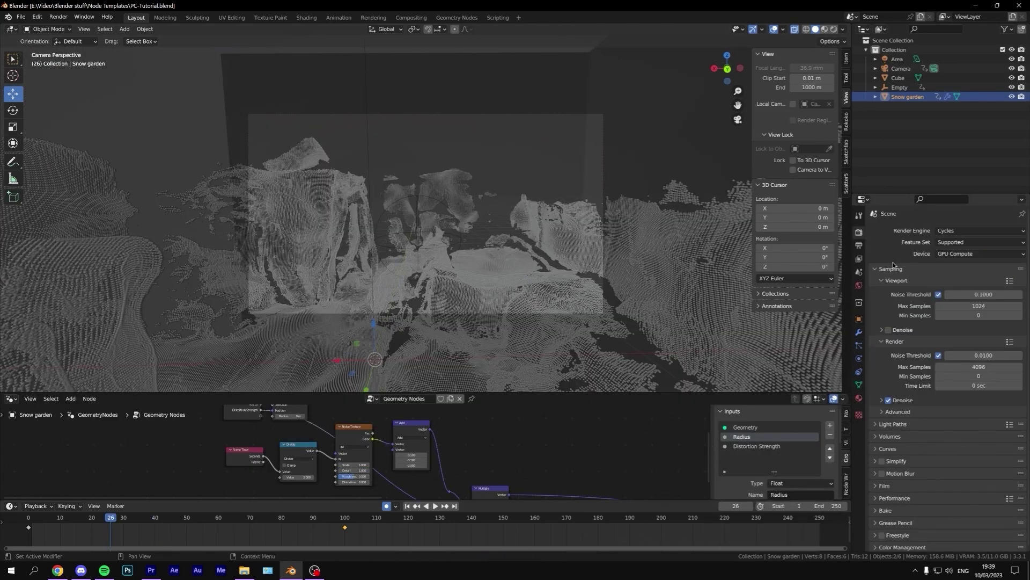
{"action": "scroll", "coordinate": [882, 266], "scroll_direction": "down", "scroll_amount": 1}
Step: Set the animation end frame to 100 and jump back to an early frame
{"action": "double_click", "coordinate": [830, 505]}
{"action": "type", "text": "100"}
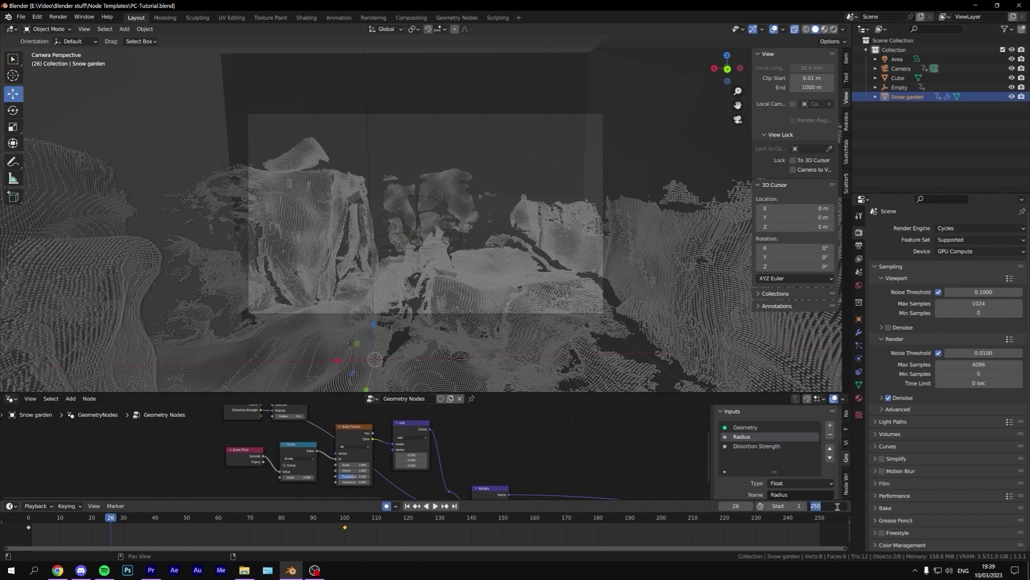
{"action": "key", "text": "Return"}
{"action": "left_click", "coordinate": [34, 523]}
{"action": "scroll", "coordinate": [887, 219], "scroll_direction": "up", "scroll_amount": 1}
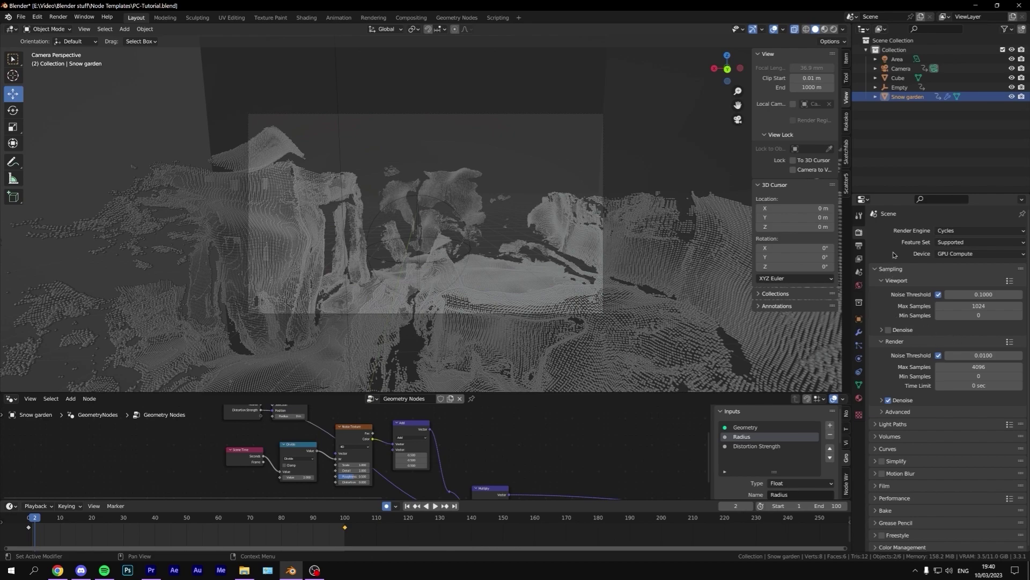
Step: Set the render noise threshold to 0.1
{"action": "left_click", "coordinate": [976, 356]}
{"action": "left_click", "coordinate": [976, 354]}
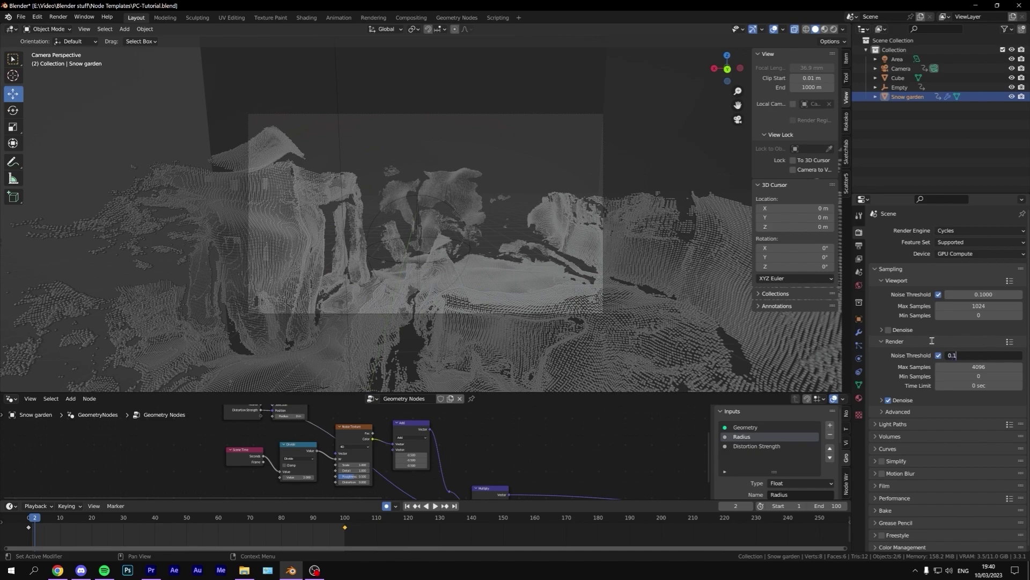
{"action": "key", "text": "Return"}
{"action": "scroll", "coordinate": [911, 406], "scroll_direction": "down", "scroll_amount": 1}
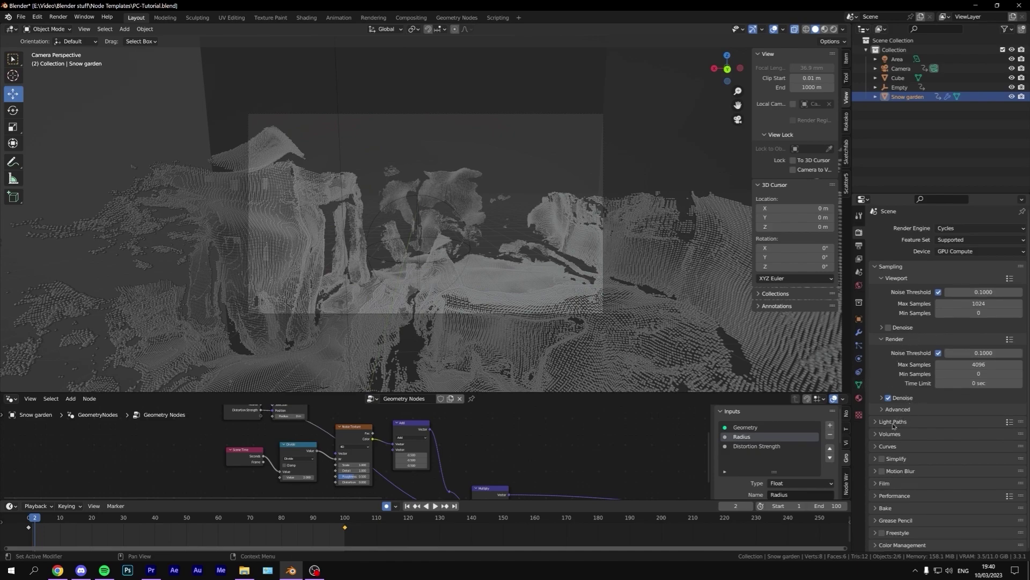
Step: Apply the Fast Global Illumination light paths preset
{"action": "left_click", "coordinate": [896, 422]}
{"action": "scroll", "coordinate": [907, 413], "scroll_direction": "down", "scroll_amount": 2}
{"action": "left_click", "coordinate": [1009, 389]}
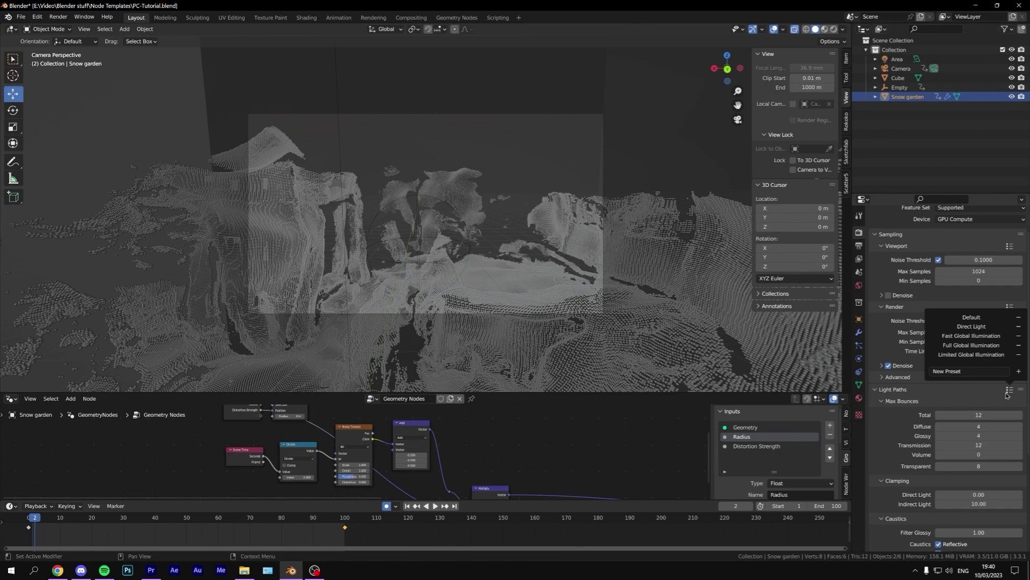
{"action": "left_click", "coordinate": [956, 336]}
{"action": "left_click", "coordinate": [935, 392]}
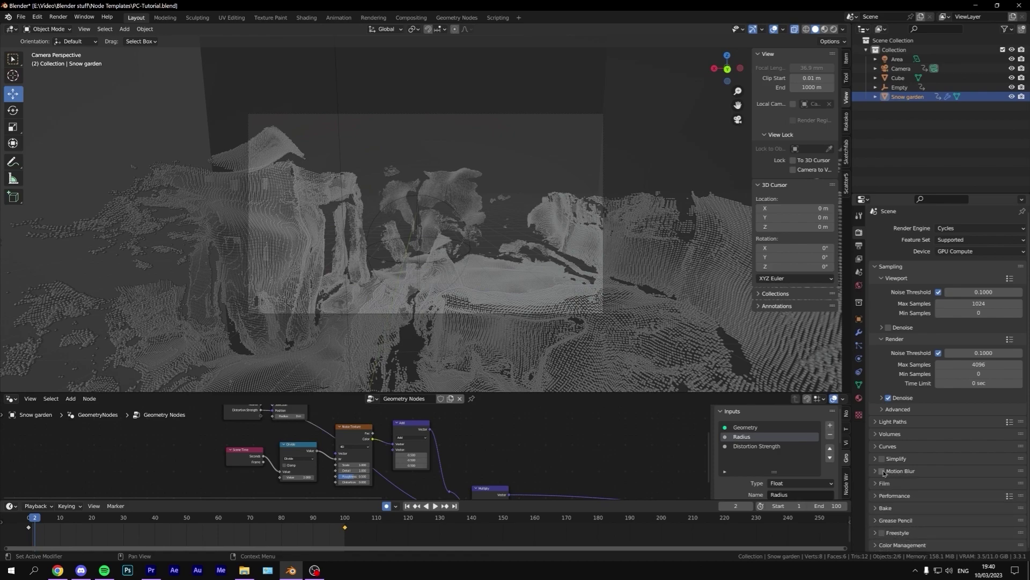
{"action": "left_click", "coordinate": [860, 245]}
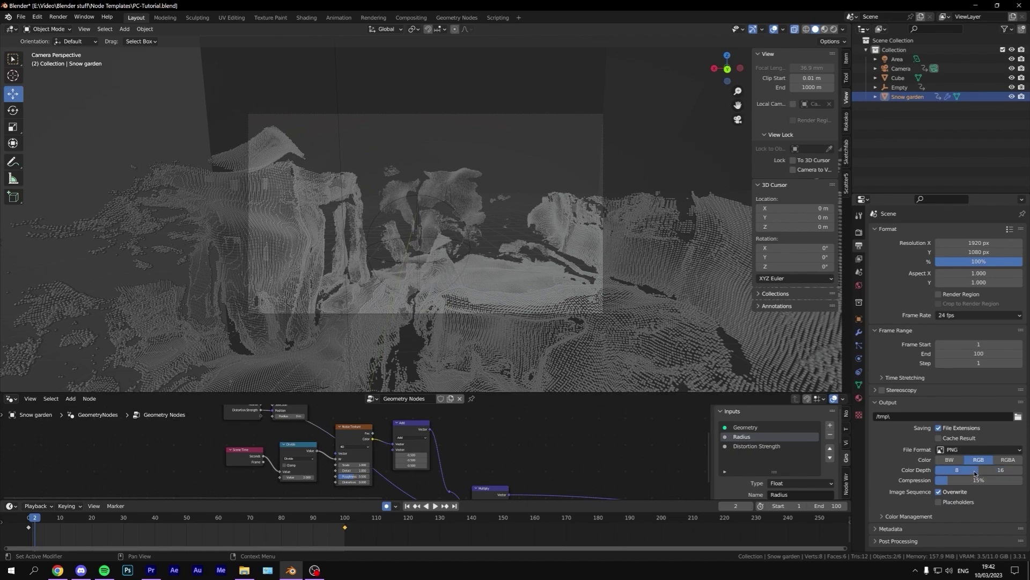
Step: Set PNG compression to 0%, render the full animation, then deselect Snow garden
{"action": "left_click_drag", "start_coordinate": [969, 484], "coordinate": [894, 478]}
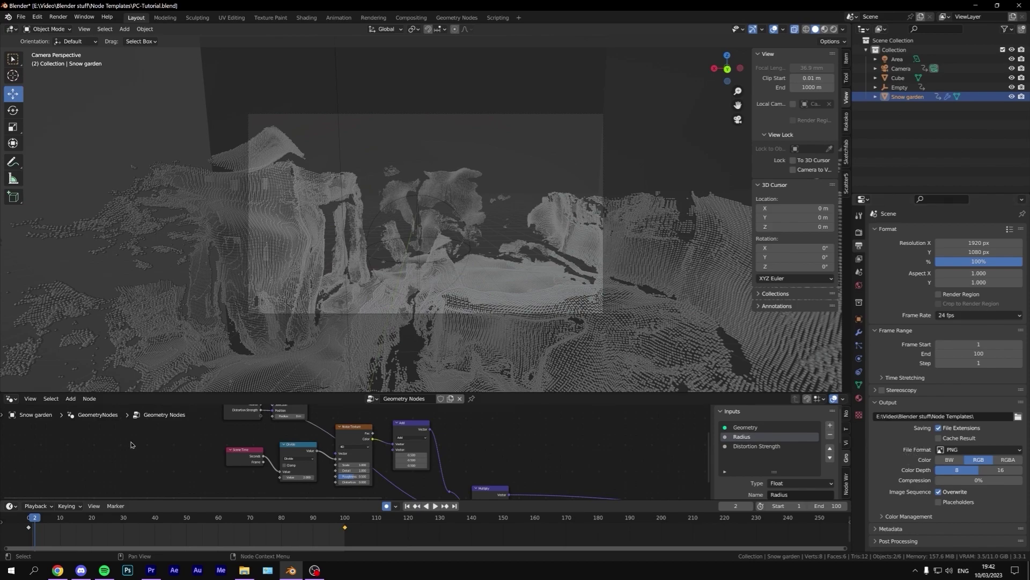
{"action": "left_click", "coordinate": [58, 17]}
{"action": "left_click", "coordinate": [83, 37]}
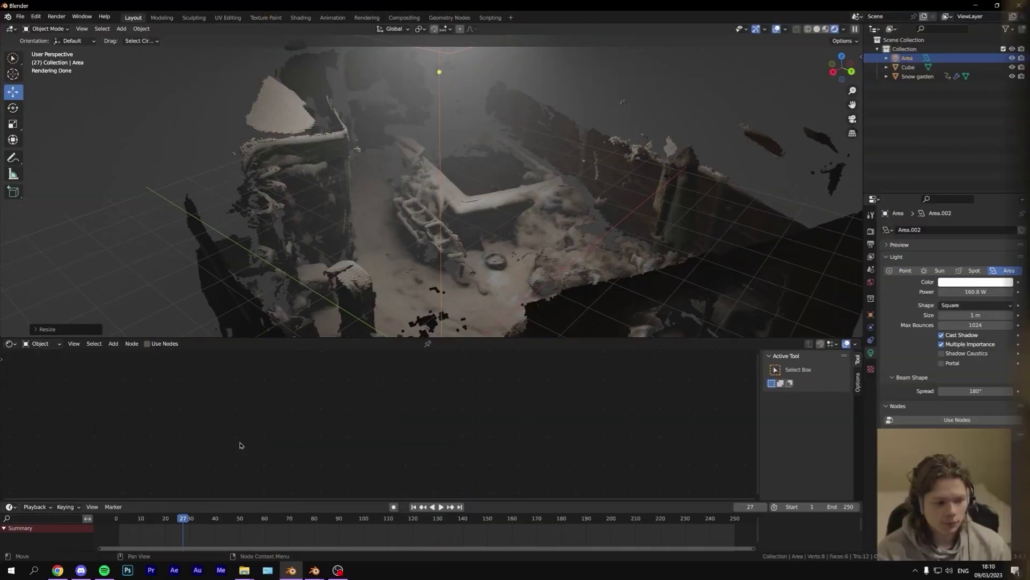
{"action": "left_click", "coordinate": [870, 282]}
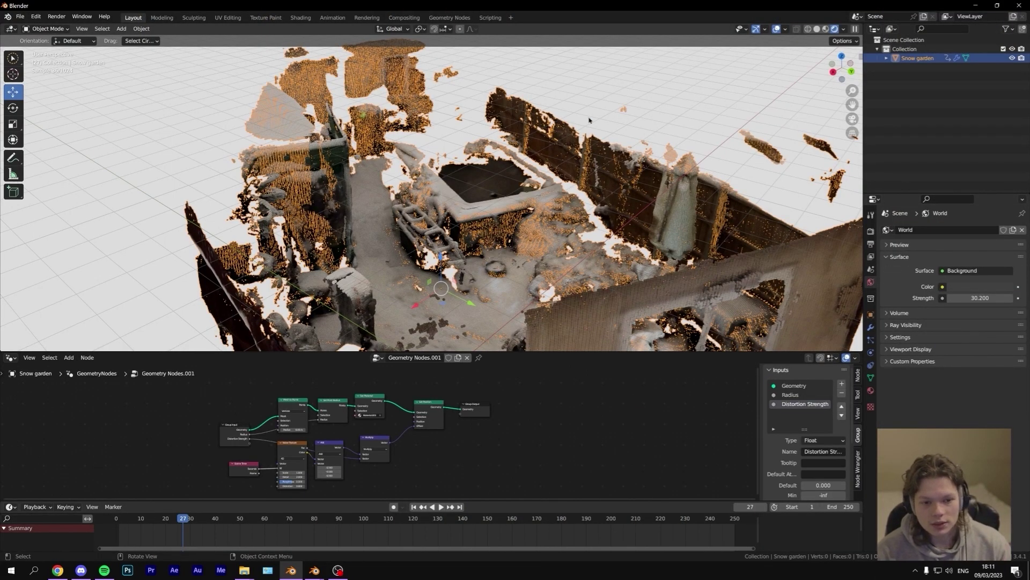
{"action": "left_click", "coordinate": [586, 119]}
Step: Fly forward and back over the coloured garden scan in walk navigation
{"action": "key", "text": "shift+grave"}
{"action": "key", "text": "w"}
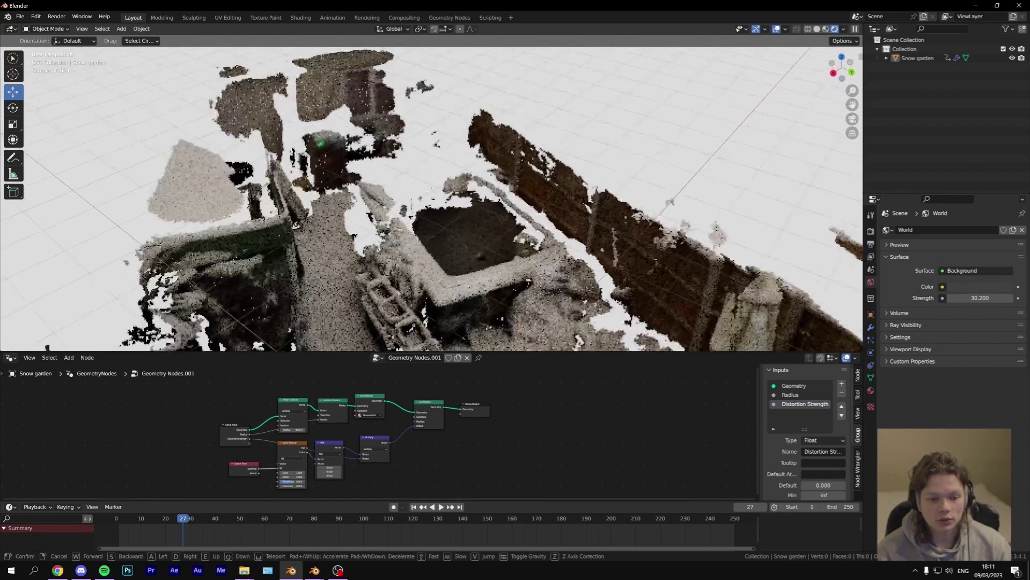
{"action": "key", "text": "s"}
{"action": "key", "text": "s"}
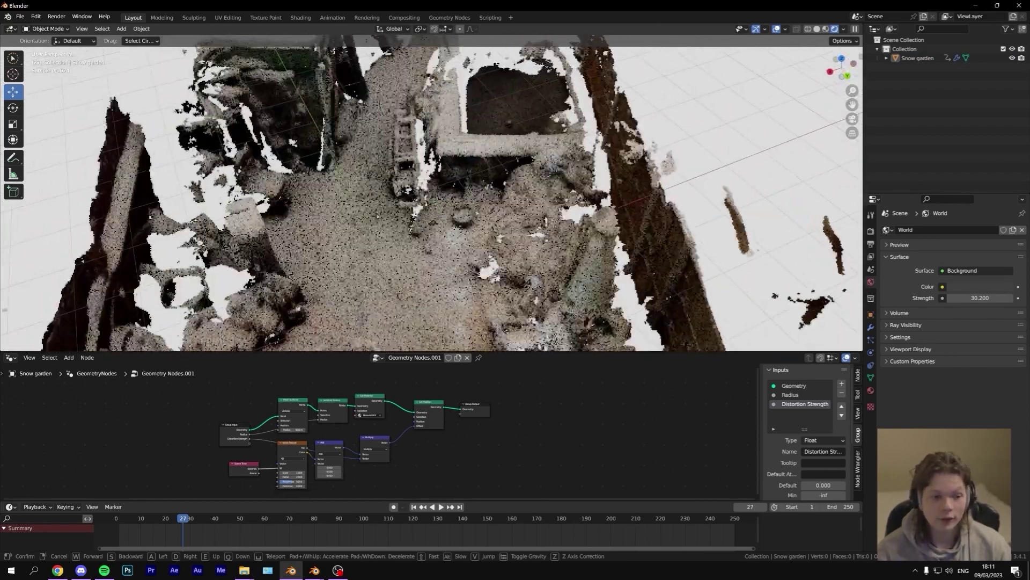
{"action": "key", "text": "w"}
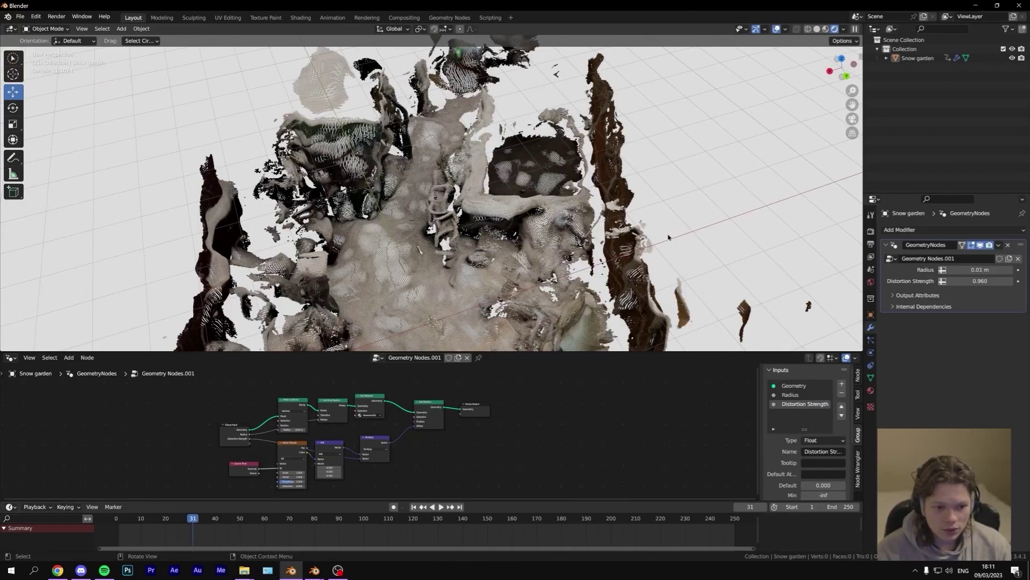
Step: Play and then stop the noise-distorted garden animation
{"action": "key", "text": "space"}
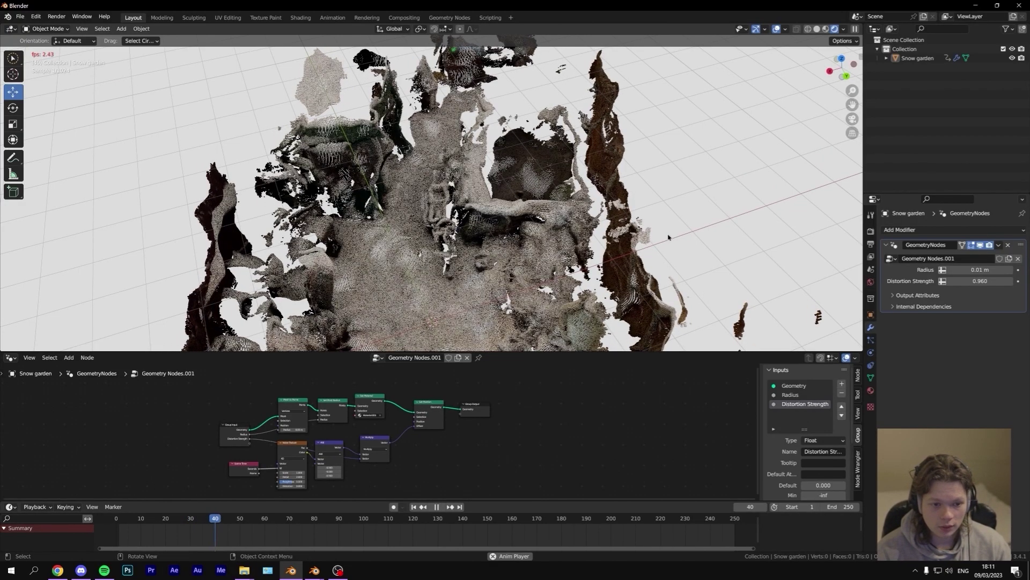
{"action": "key", "text": "space"}
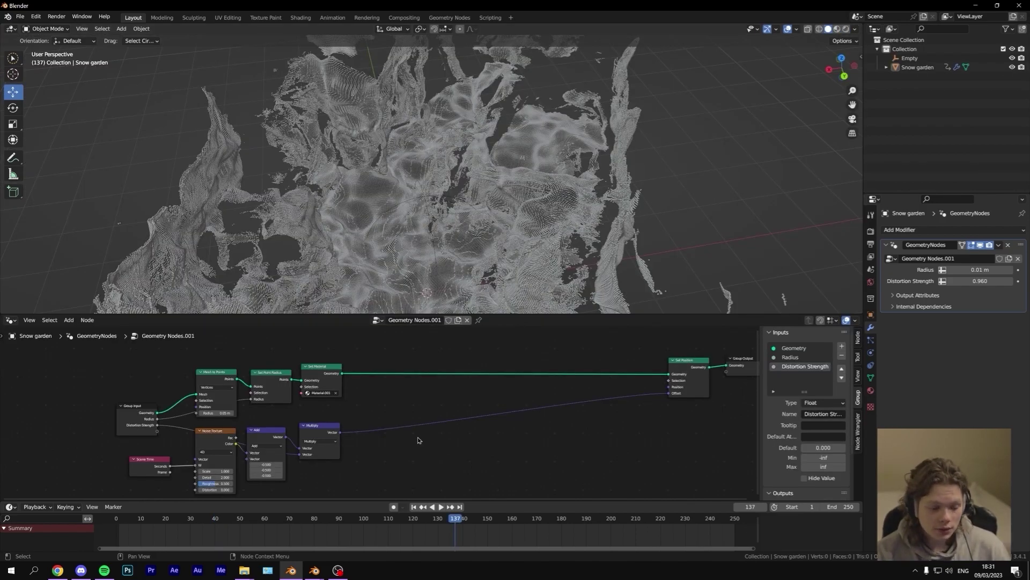
{"action": "key", "text": "shift+a"}
Step: Insert a Vector Capture Attribute node on the Set Material–Set Position link
{"action": "left_click", "coordinate": [382, 403]}
{"action": "type", "text": "cap"}
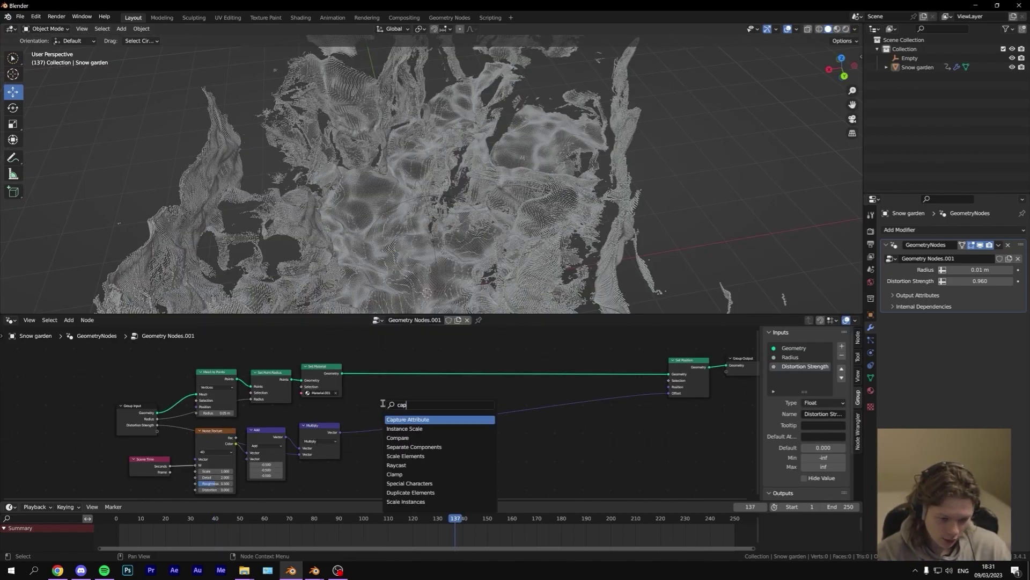
{"action": "left_click", "coordinate": [391, 420]}
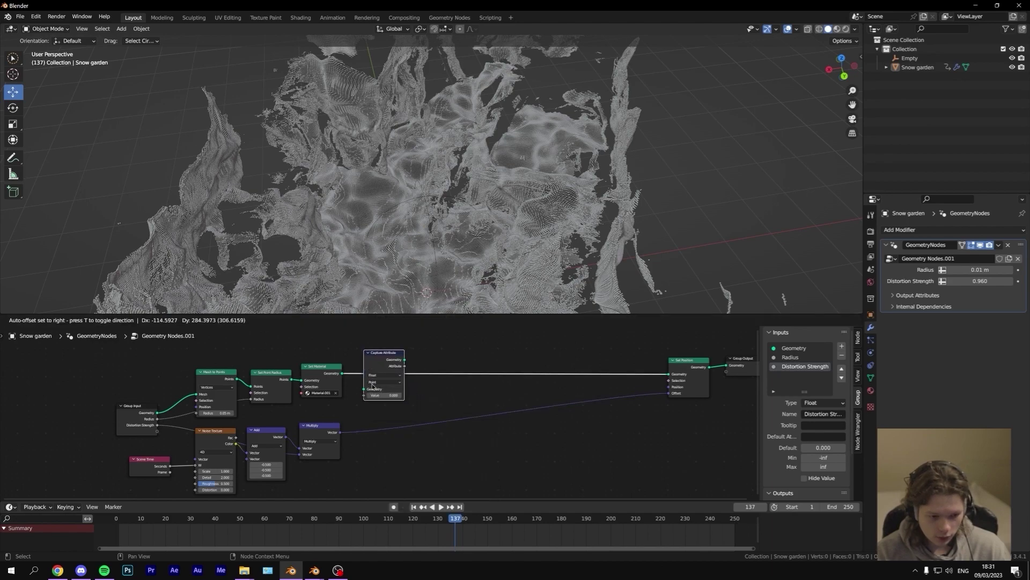
{"action": "left_click", "coordinate": [381, 370]}
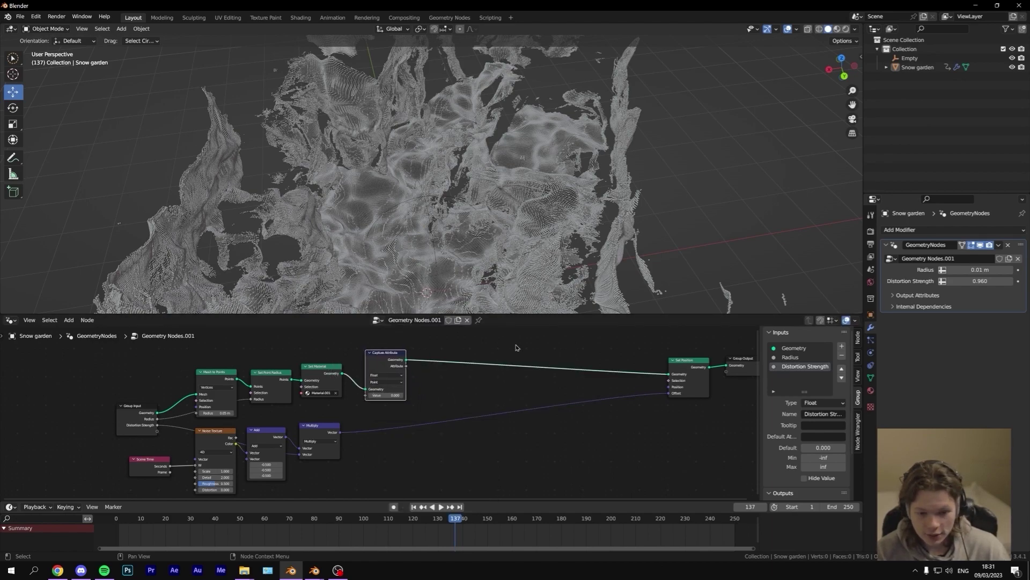
{"action": "left_click", "coordinate": [386, 345]}
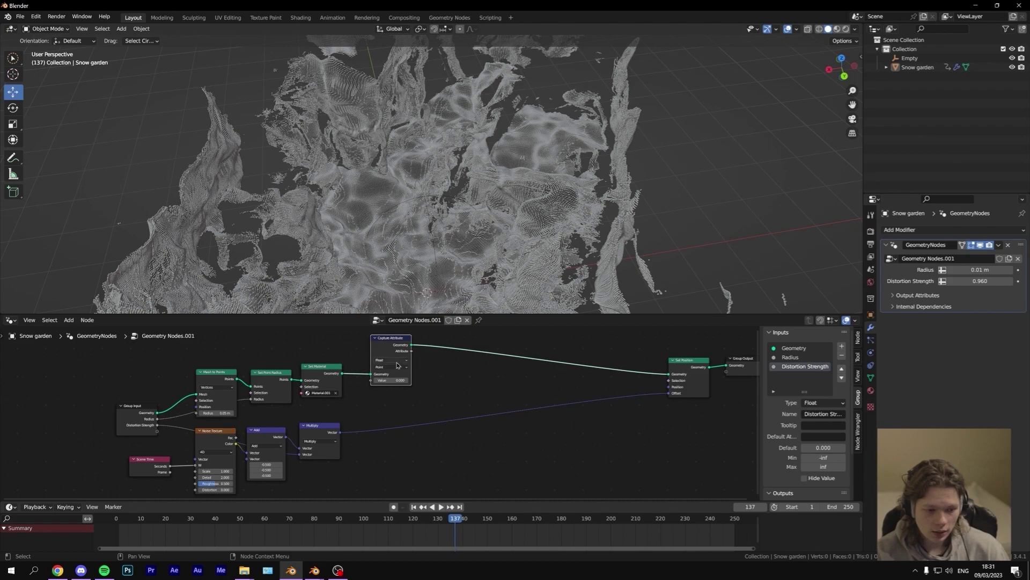
{"action": "left_click", "coordinate": [391, 360]}
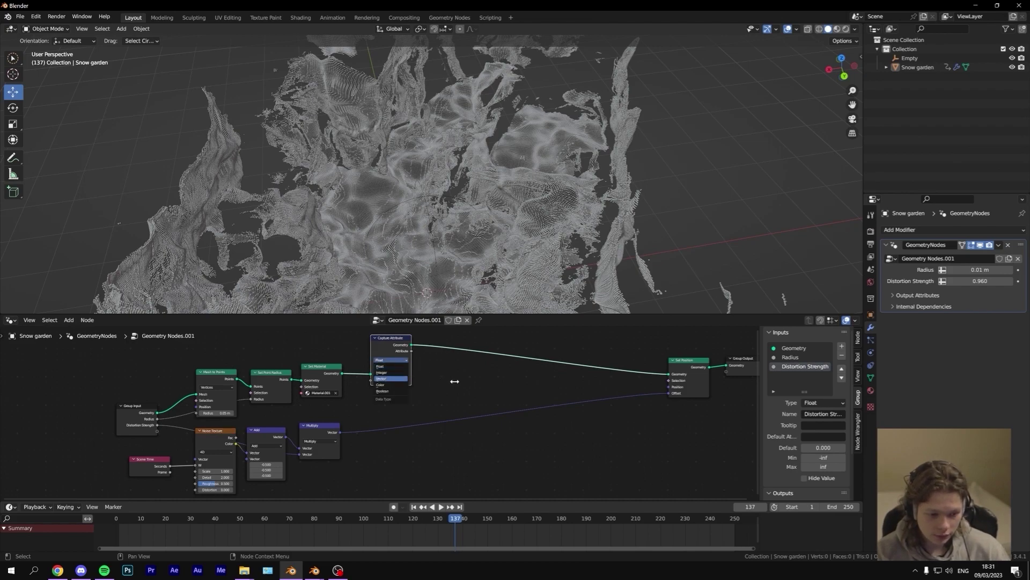
{"action": "left_click", "coordinate": [393, 378]}
{"action": "left_click", "coordinate": [449, 381]}
Step: Add a Position node and connect it to Capture Attribute's Value input
{"action": "key", "text": "shift+a"}
{"action": "type", "text": "s"}
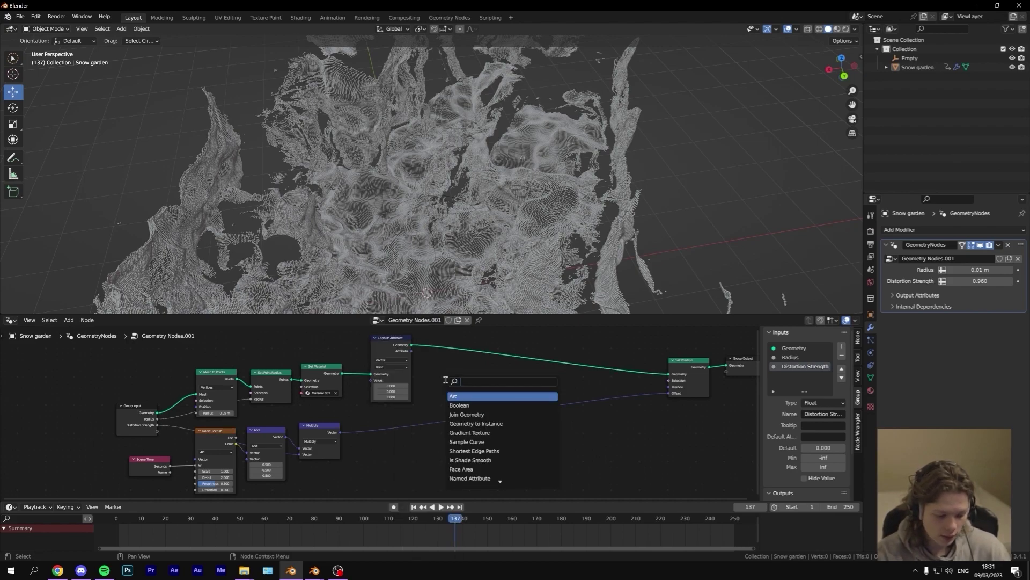
{"action": "type", "text": "pos"}
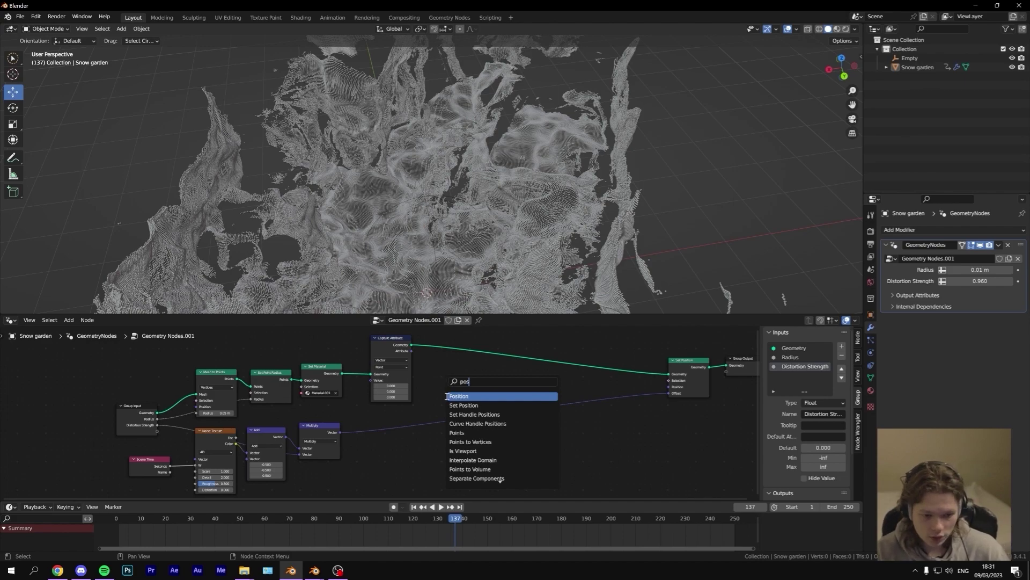
{"action": "key", "text": "Return"}
{"action": "left_click", "coordinate": [402, 418]}
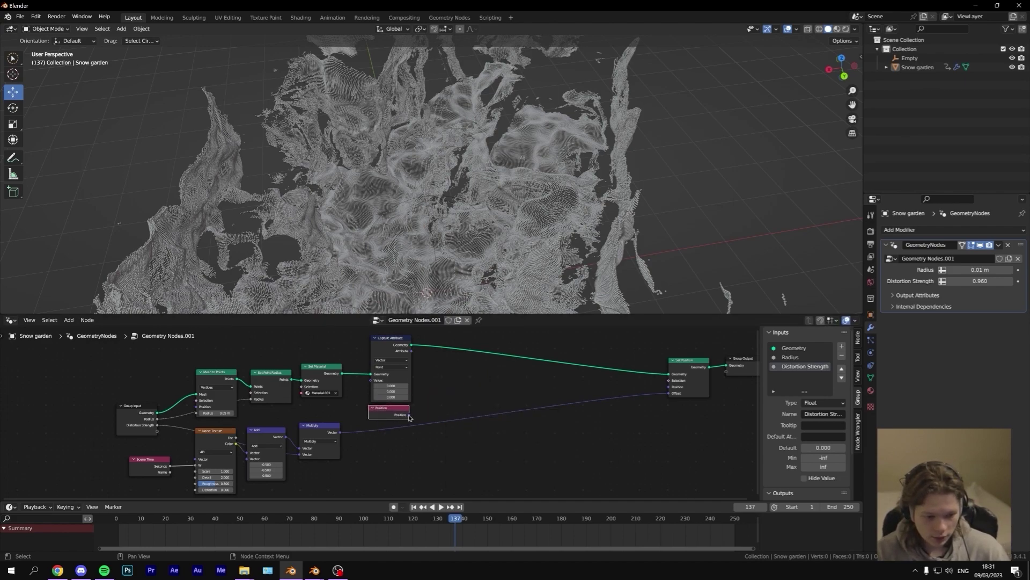
{"action": "left_click_drag", "start_coordinate": [410, 416], "coordinate": [372, 383]}
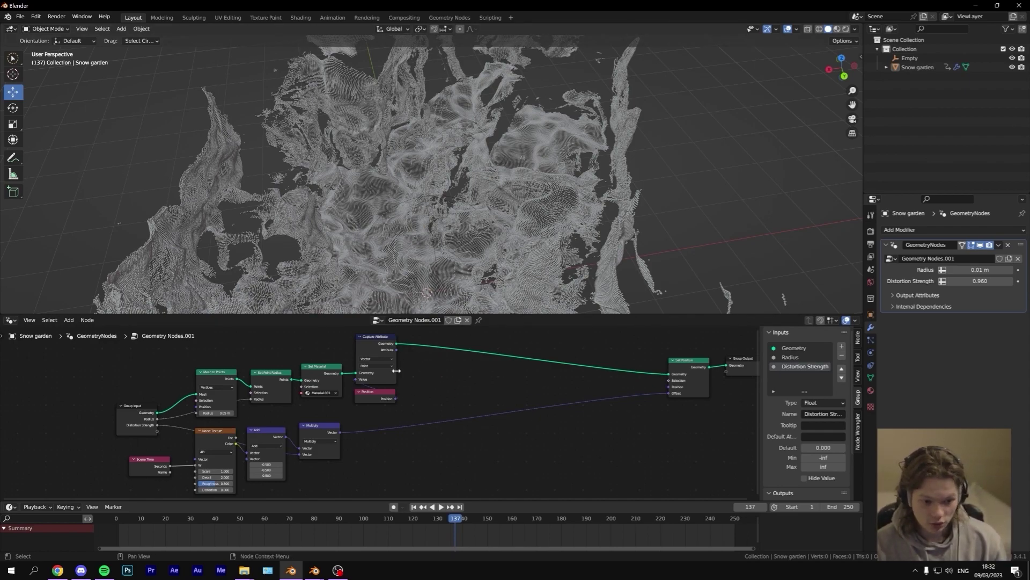
{"action": "middle_click_drag", "start_coordinate": [451, 389], "coordinate": [451, 378]}
{"action": "key", "text": "shift+a"}
Step: Add a Points-mode Geometry Proximity node fed by the captured attribute as source position
{"action": "type", "text": "s"}
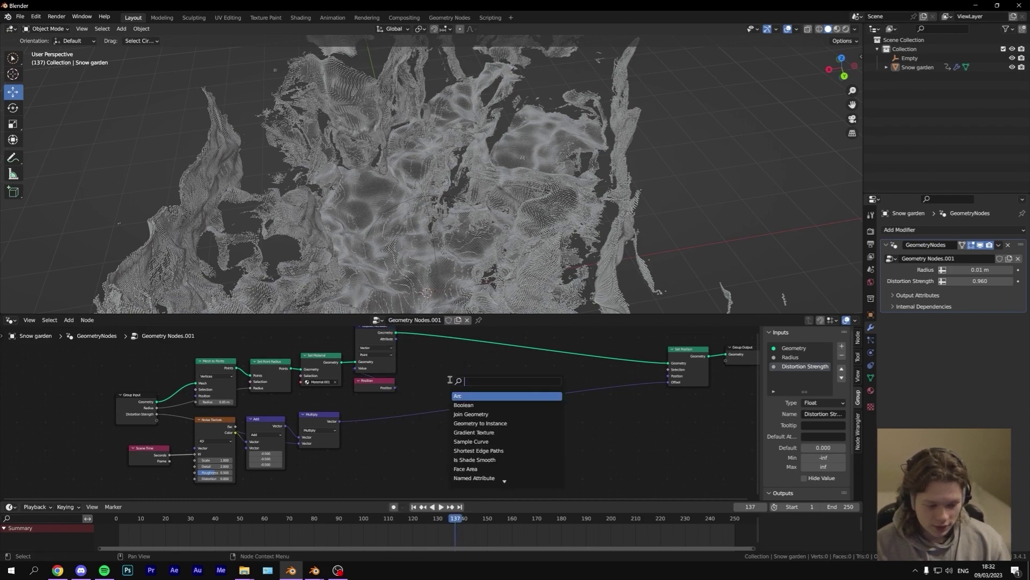
{"action": "type", "text": "geom"}
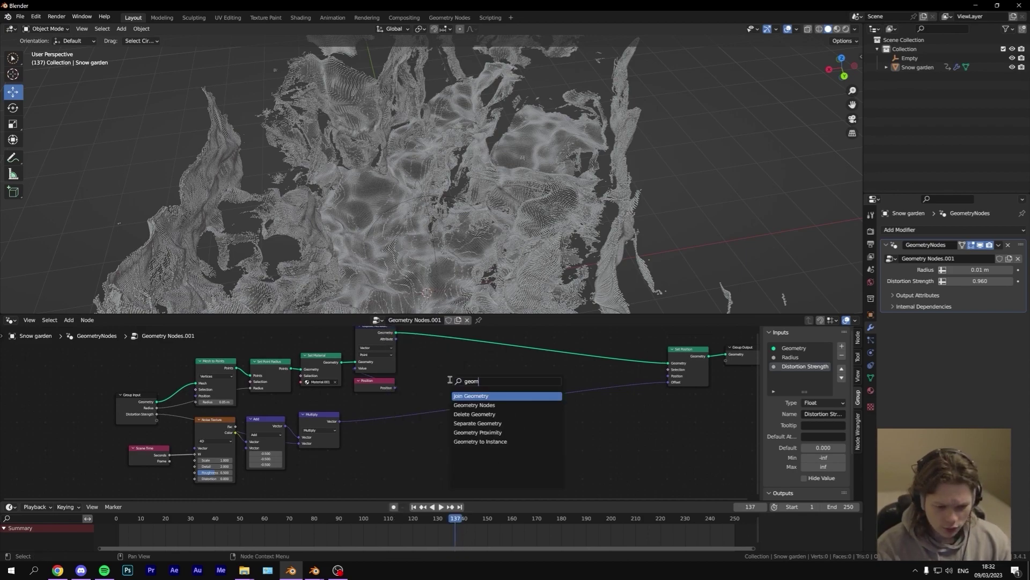
{"action": "key", "text": "Down"}
{"action": "key", "text": "Down"}
{"action": "key", "text": "Down"}
{"action": "key", "text": "Down"}
{"action": "key", "text": "Return"}
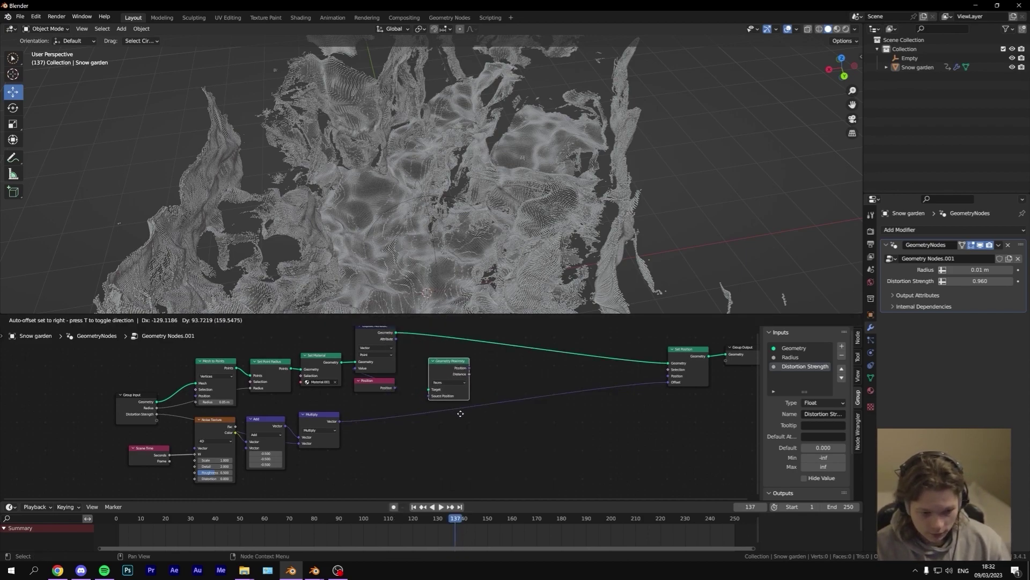
{"action": "left_click", "coordinate": [457, 378]}
{"action": "left_click", "coordinate": [455, 378]}
{"action": "left_click", "coordinate": [456, 384]}
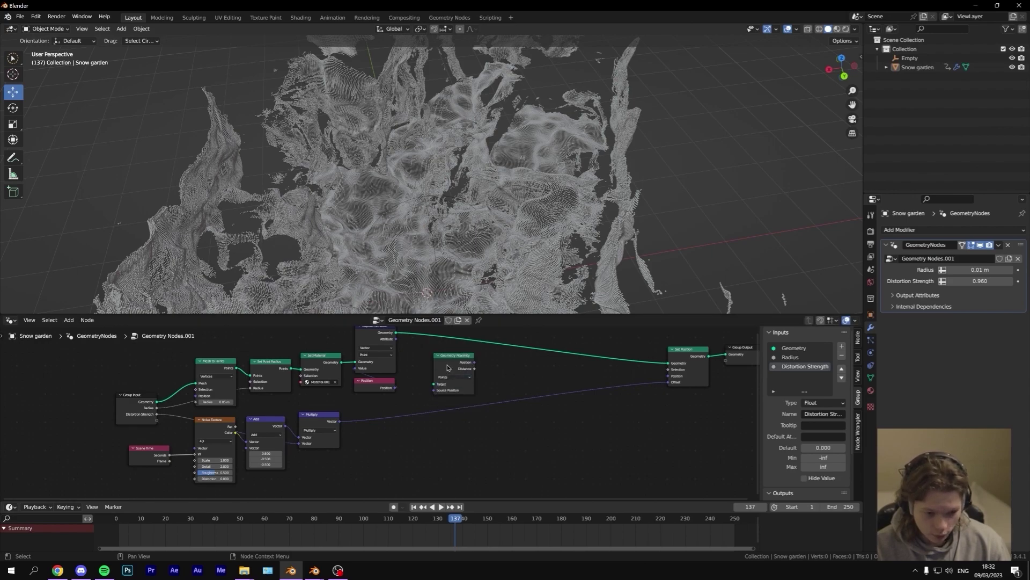
{"action": "left_click", "coordinate": [455, 363]}
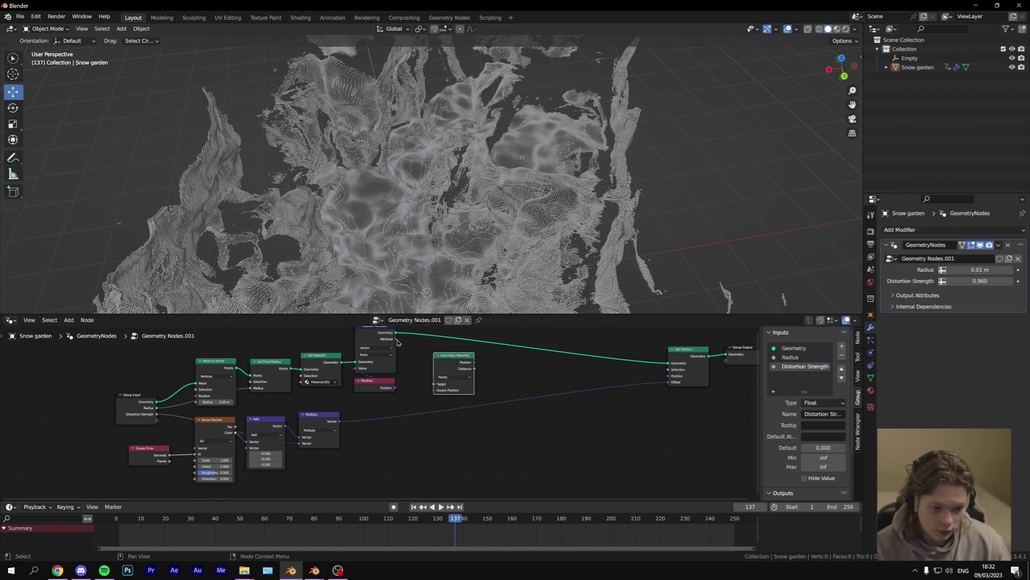
{"action": "left_click_drag", "start_coordinate": [398, 339], "coordinate": [441, 372]}
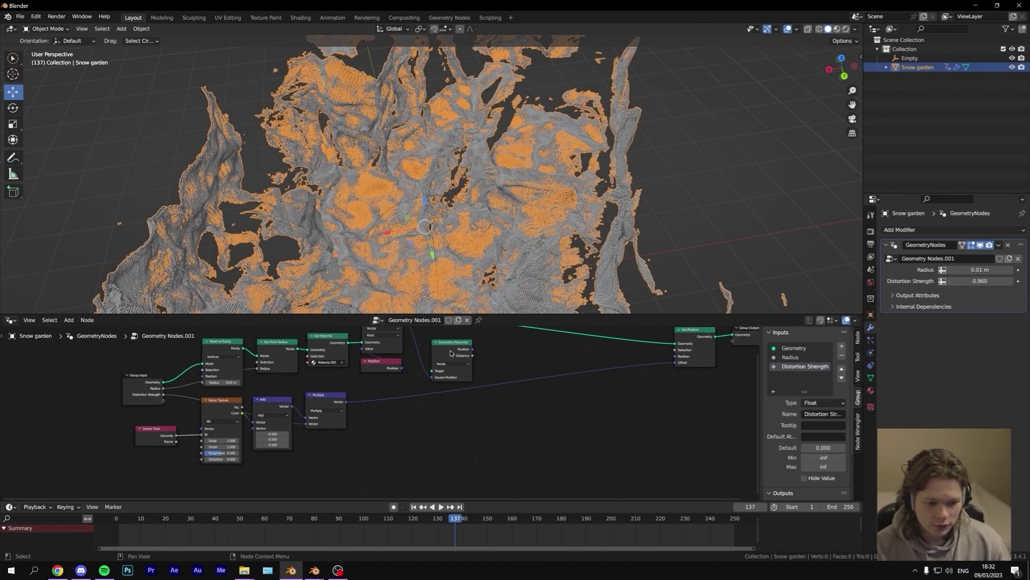
{"action": "left_click", "coordinate": [450, 351]}
Step: Deselect all, select the Empty in the Outliner, then reselect Snow garden
{"action": "key", "text": "alt+a"}
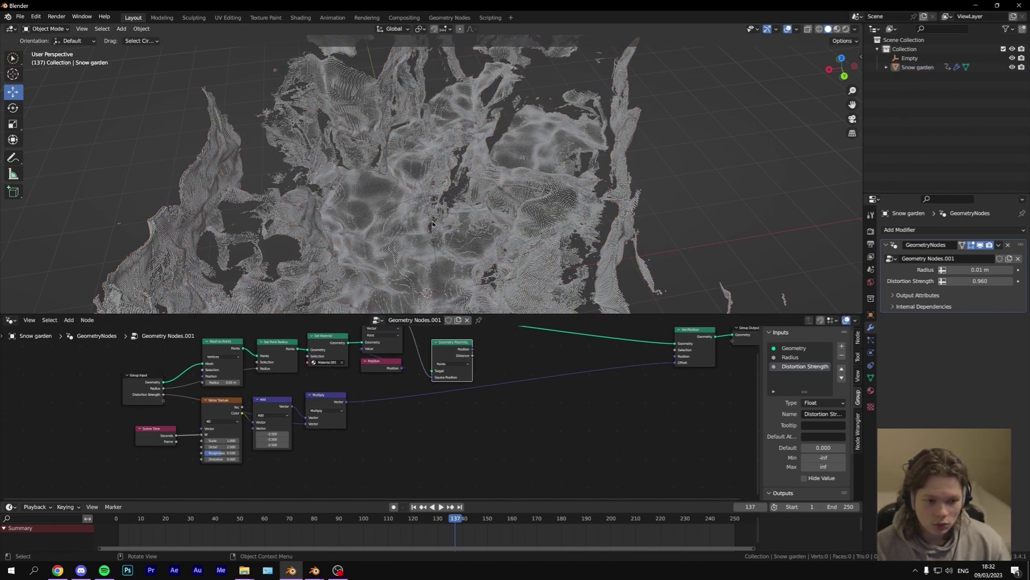
{"action": "left_click", "coordinate": [910, 59]}
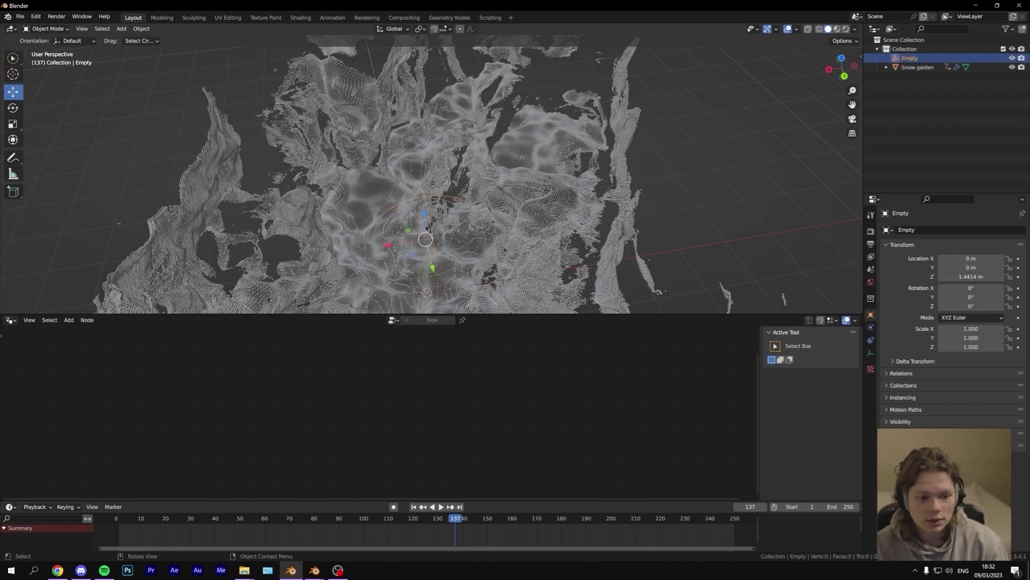
{"action": "left_click", "coordinate": [917, 67]}
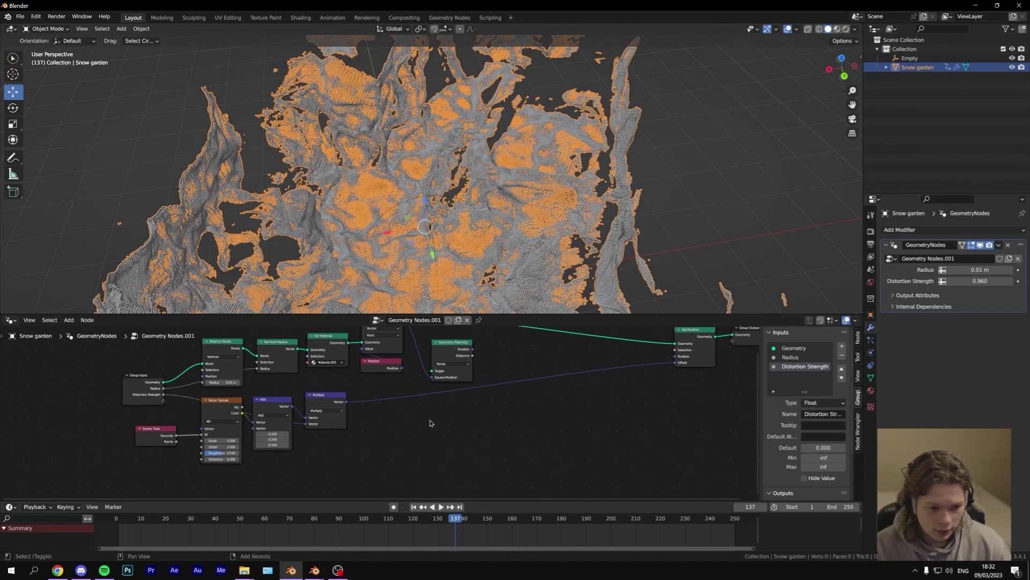
{"action": "key", "text": "shift+a"}
{"action": "type", "text": "s"}
{"action": "type", "text": "obje"}
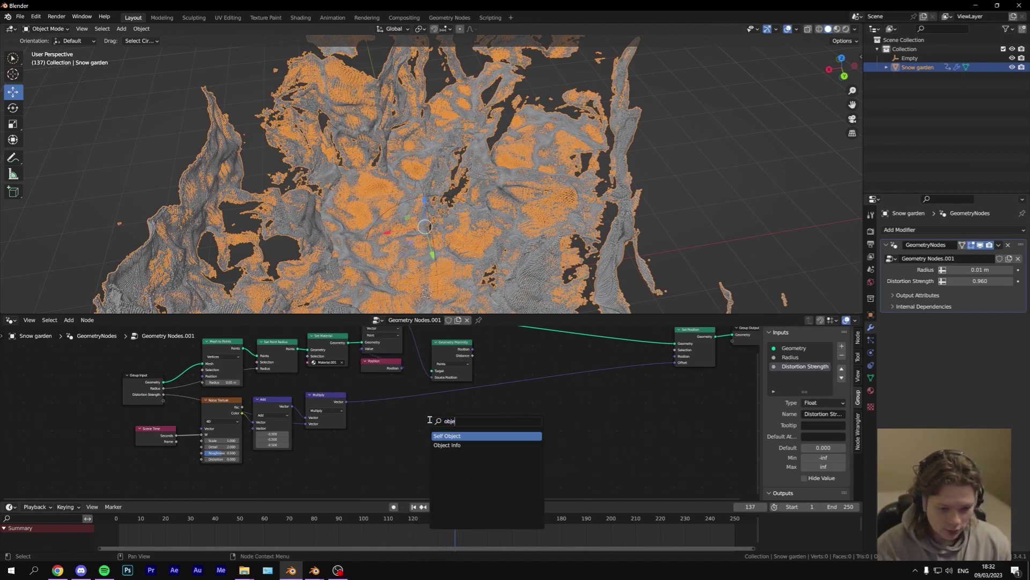
Step: Add an Object Info node reading the Empty in Relative space
{"action": "key", "text": "Return"}
{"action": "left_click", "coordinate": [391, 441]}
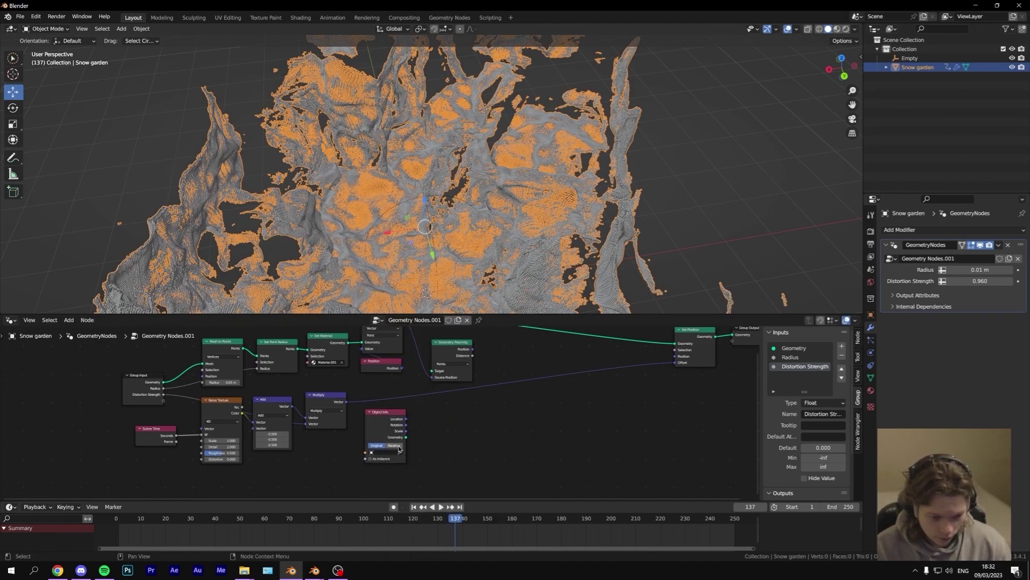
{"action": "left_click", "coordinate": [383, 452]}
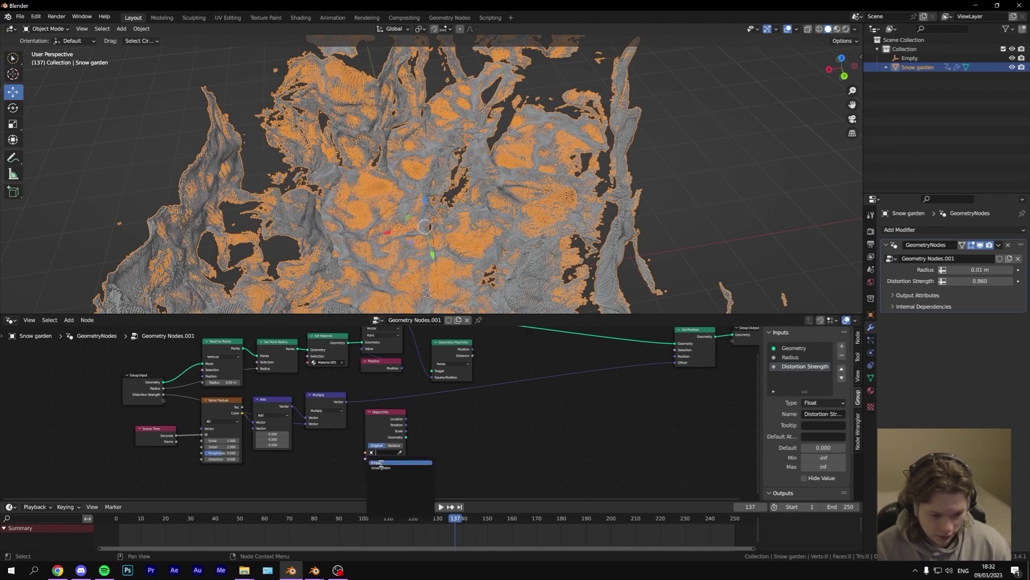
{"action": "left_click", "coordinate": [381, 462]}
{"action": "left_click_drag", "start_coordinate": [382, 429], "coordinate": [379, 426]}
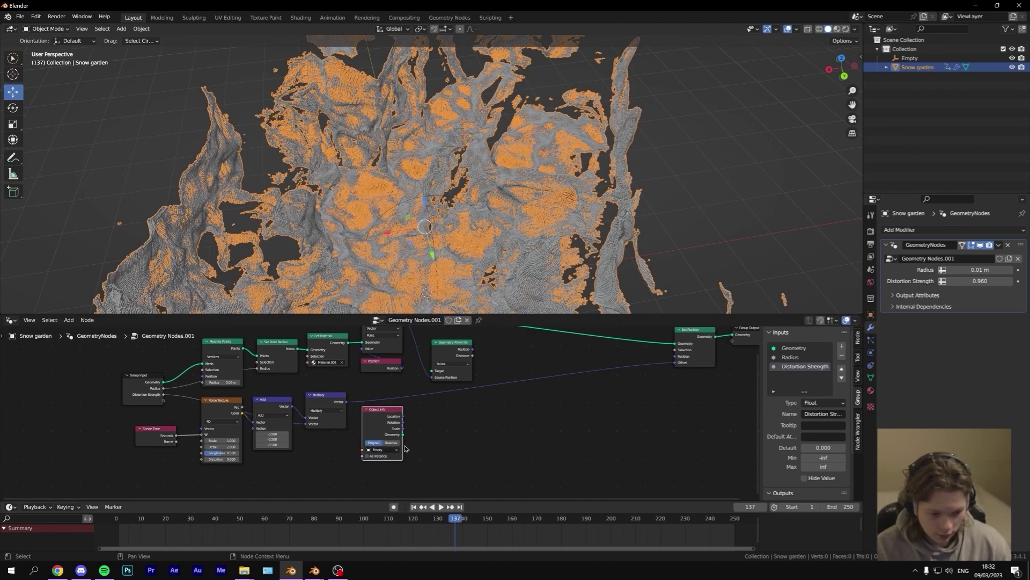
{"action": "left_click", "coordinate": [392, 443]}
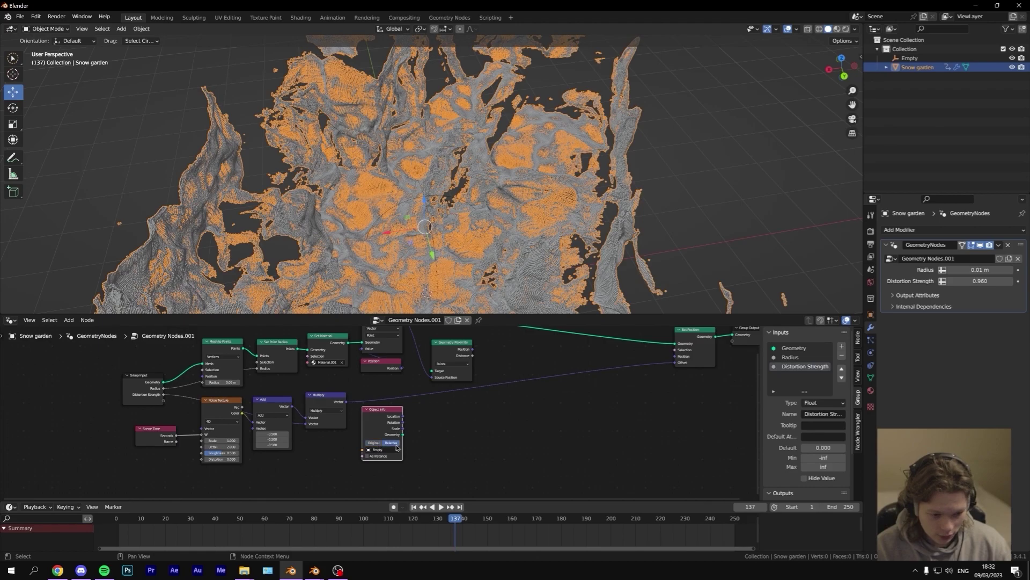
{"action": "left_click_drag", "start_coordinate": [379, 420], "coordinate": [374, 420]}
Step: Rearrange the Geometry Proximity and Object Info nodes side by side
{"action": "left_click", "coordinate": [475, 425]}
{"action": "left_click_drag", "start_coordinate": [448, 352], "coordinate": [464, 396]}
{"action": "left_click", "coordinate": [492, 458]}
{"action": "left_click_drag", "start_coordinate": [368, 424], "coordinate": [364, 422]}
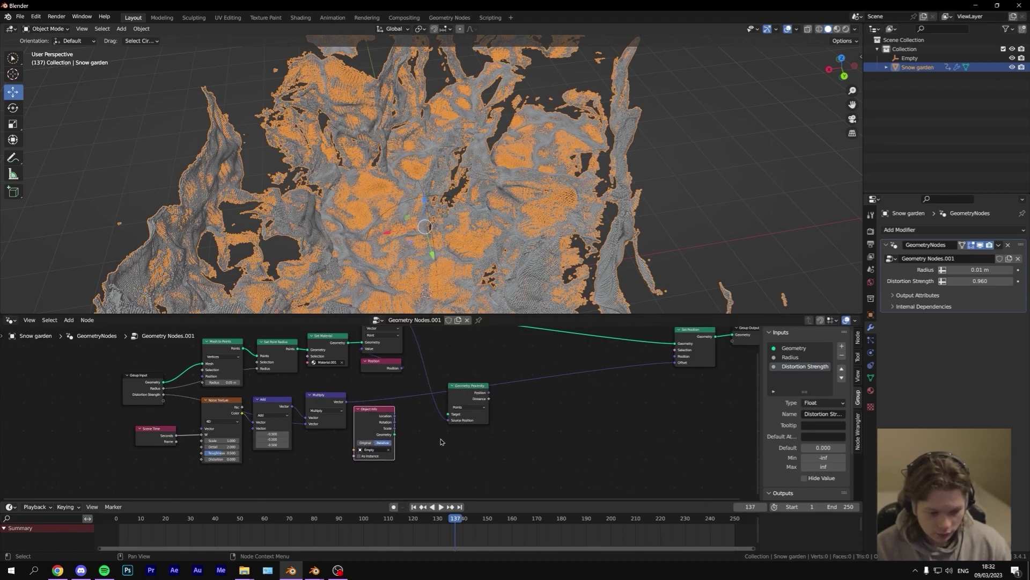
{"action": "left_click", "coordinate": [441, 440]}
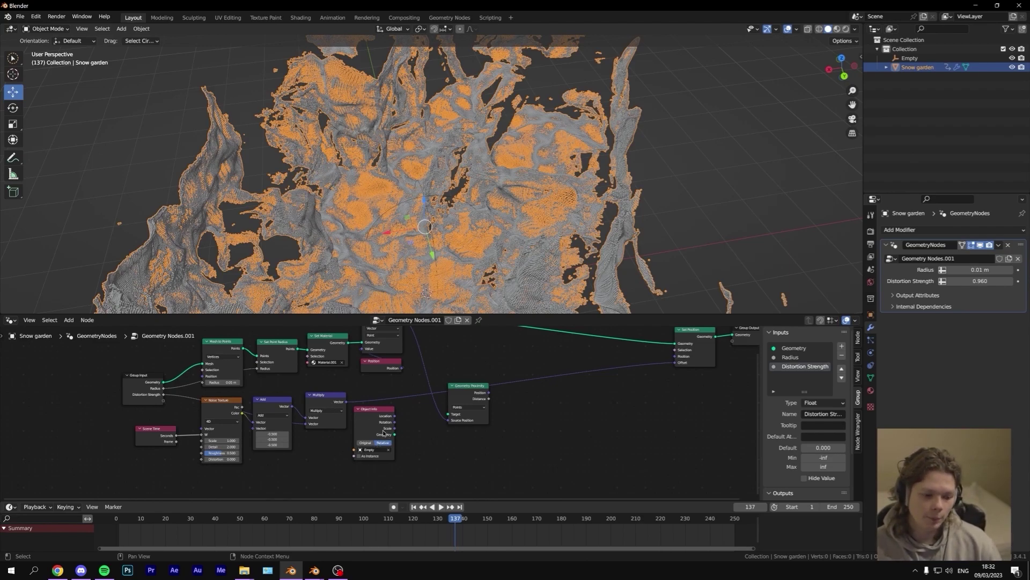
{"action": "key", "text": "shift+a"}
{"action": "left_click", "coordinate": [425, 438]}
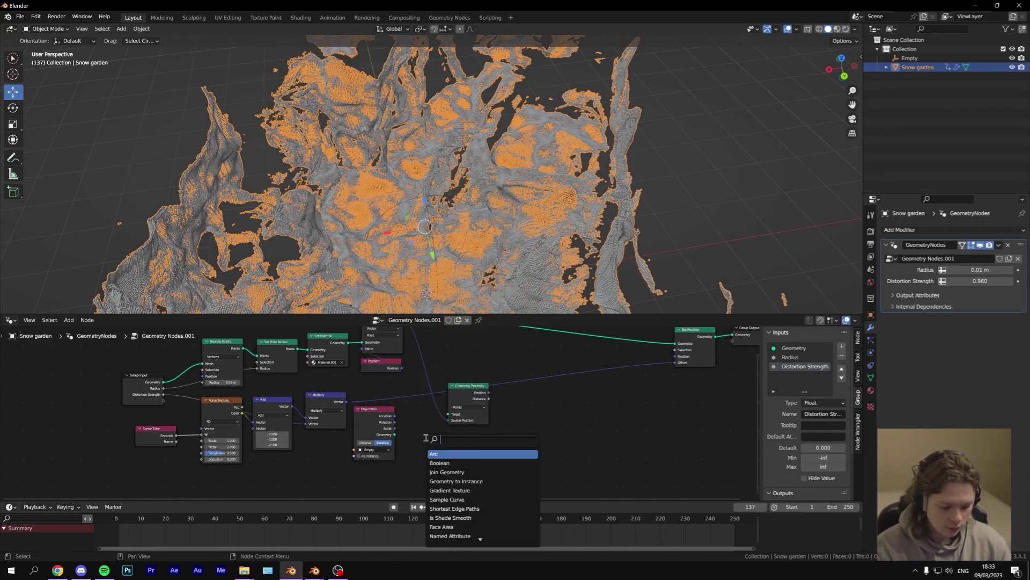
Step: Add an Offset-mode Mesh Line node as the Geometry Proximity target and tidy the nodes
{"action": "type", "text": "me"}
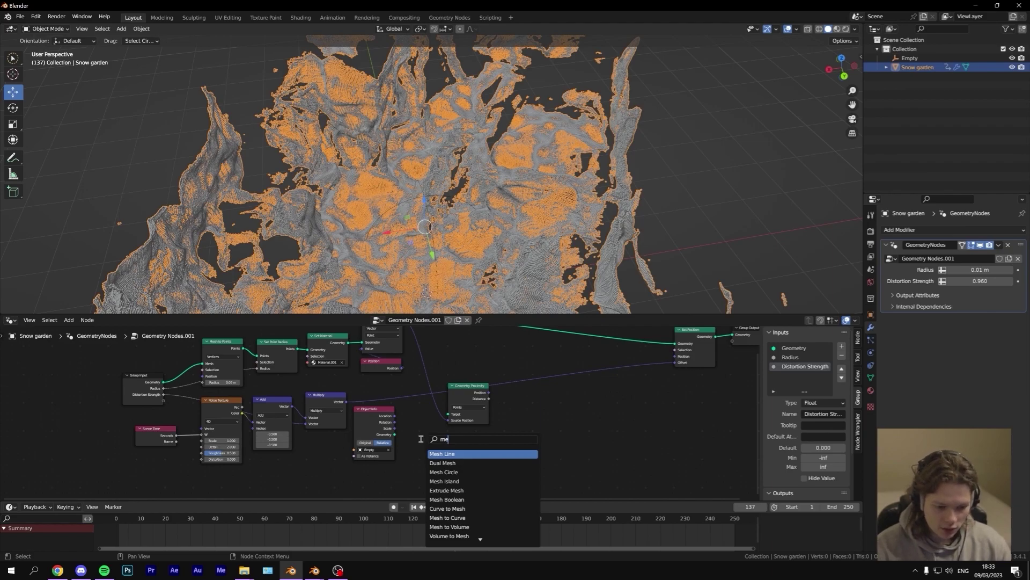
{"action": "key", "text": "Return"}
{"action": "left_click", "coordinate": [421, 431]}
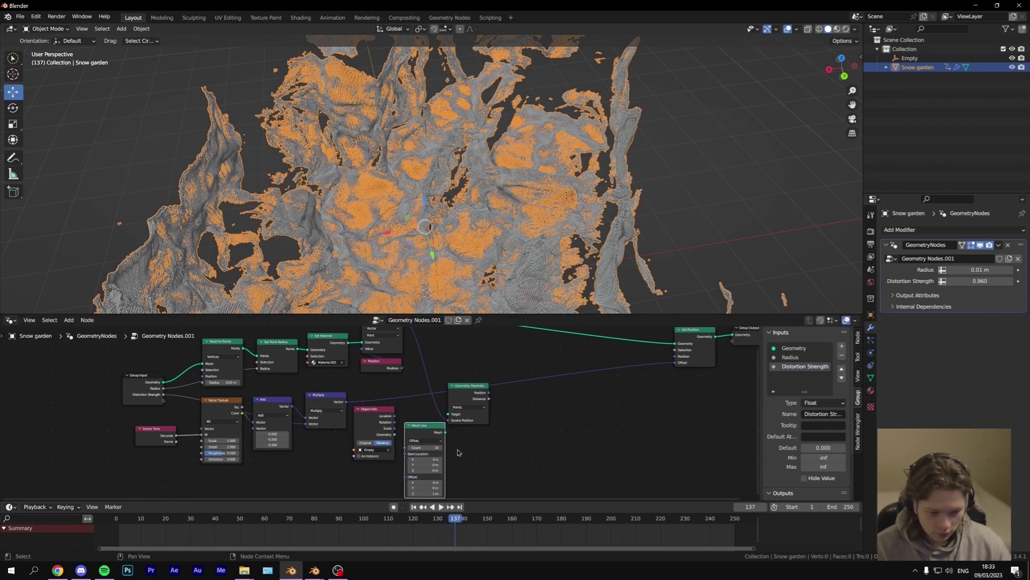
{"action": "left_click", "coordinate": [422, 439]}
{"action": "left_click", "coordinate": [415, 446]}
{"action": "left_click_drag", "start_coordinate": [483, 412], "coordinate": [506, 387]}
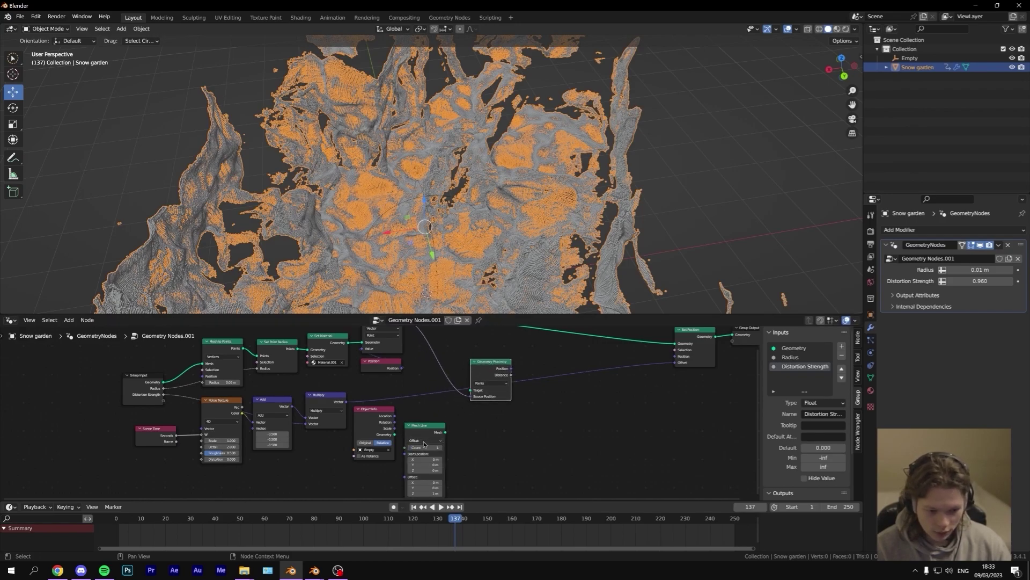
{"action": "left_click_drag", "start_coordinate": [424, 425], "coordinate": [469, 396]}
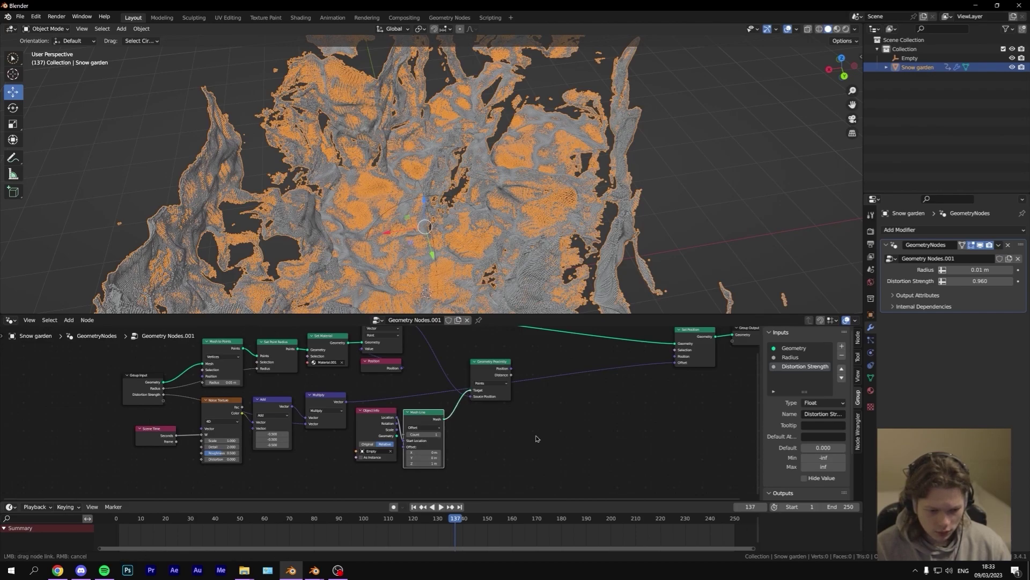
{"action": "left_click_drag", "start_coordinate": [418, 416], "coordinate": [424, 409]}
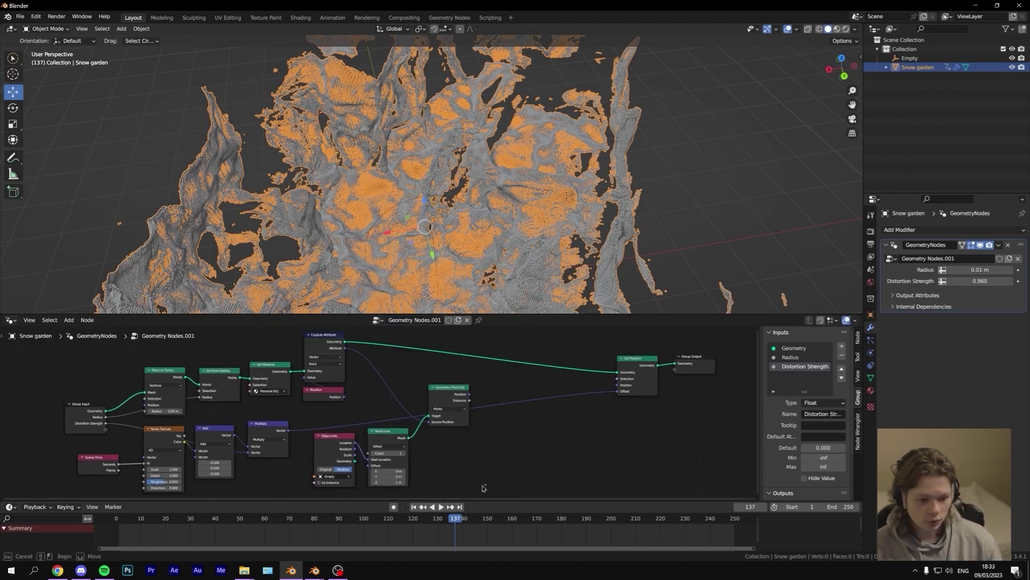
{"action": "mouse_move", "coordinate": [488, 484]}
{"action": "left_mouse_down"}
{"action": "mouse_move", "coordinate": [342, 421]}
{"action": "mouse_move", "coordinate": [329, 434]}
{"action": "left_mouse_up"}
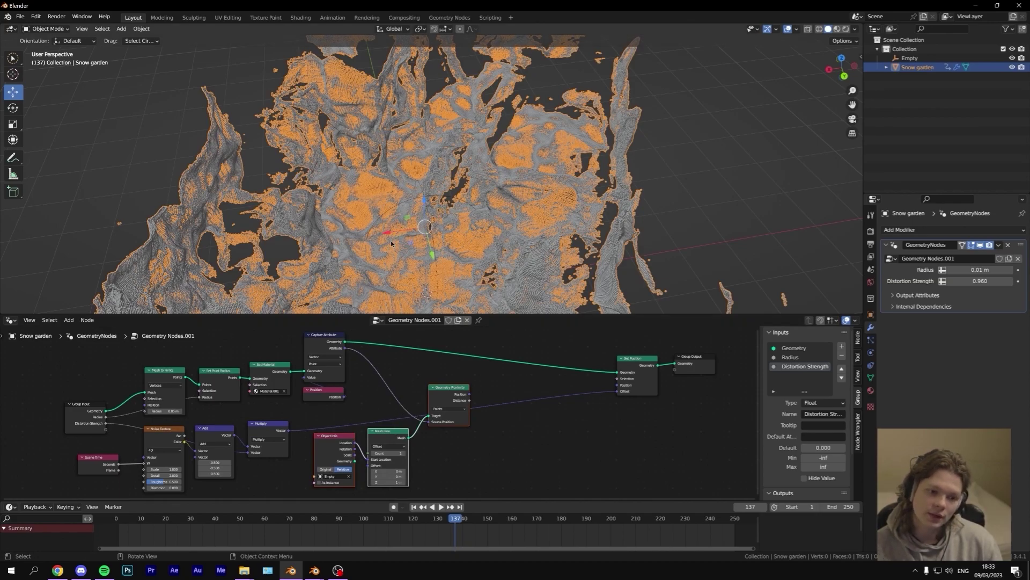
{"action": "left_click", "coordinate": [556, 446]}
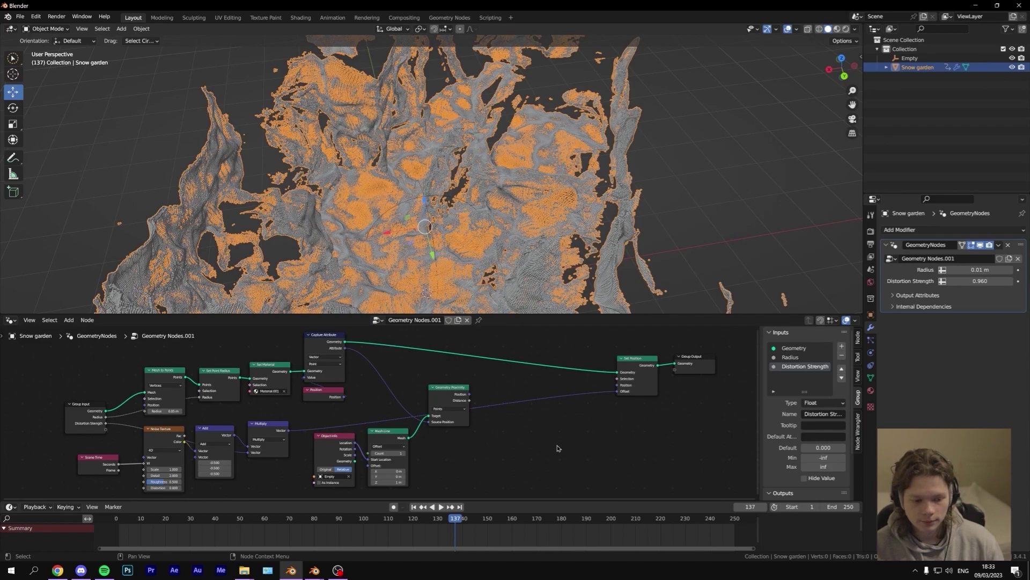
Step: Add a Map Range node taking the Geometry Proximity Distance as its Value
{"action": "key", "text": "shift+a"}
{"action": "left_click", "coordinate": [559, 447]}
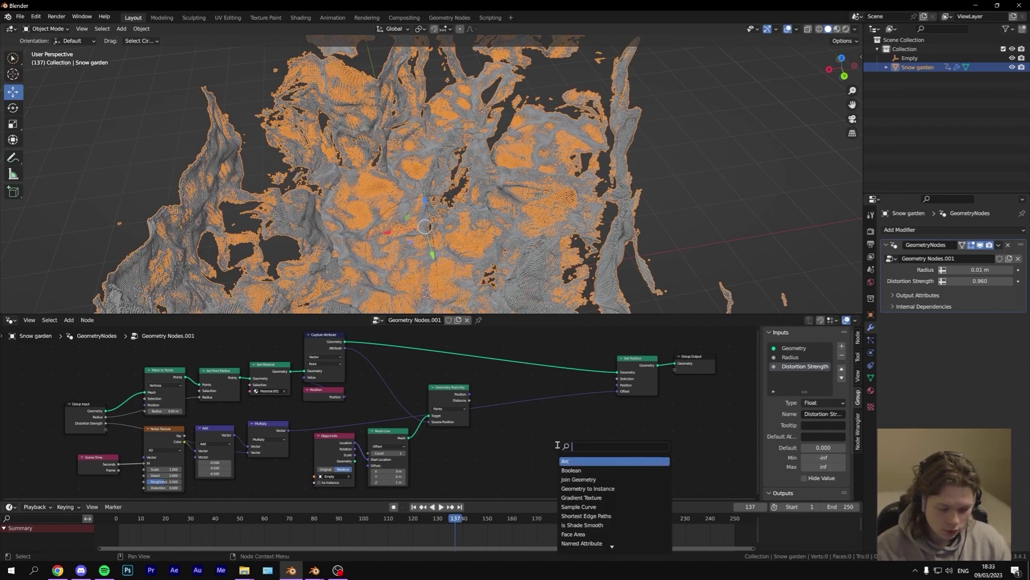
{"action": "type", "text": "map"}
{"action": "left_click", "coordinate": [578, 457]}
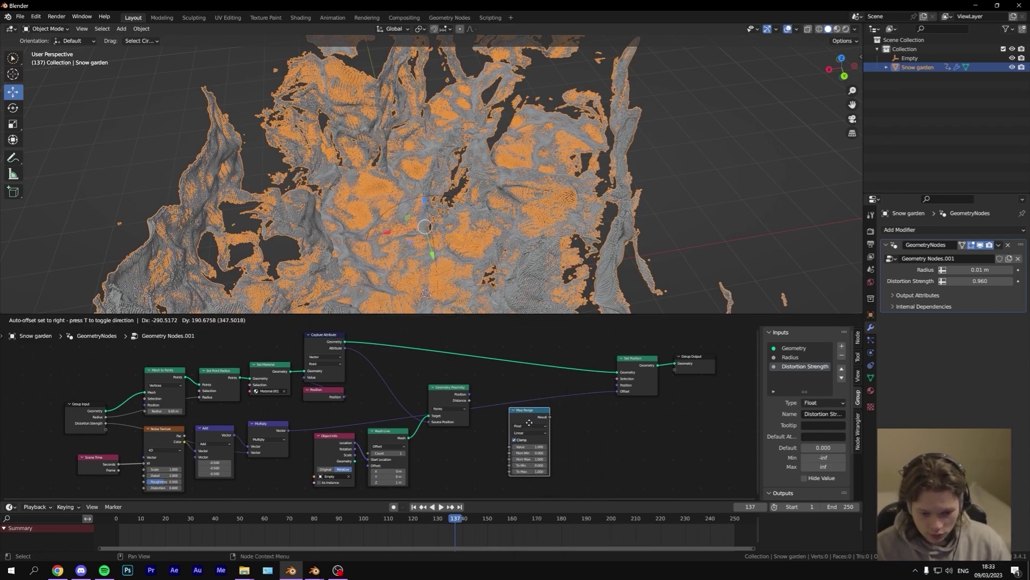
{"action": "mouse_move", "coordinate": [522, 417]}
{"action": "left_mouse_down"}
{"action": "mouse_move", "coordinate": [509, 391]}
{"action": "mouse_move", "coordinate": [523, 422]}
{"action": "left_mouse_up"}
{"action": "left_click_drag", "start_coordinate": [449, 392], "coordinate": [449, 397]}
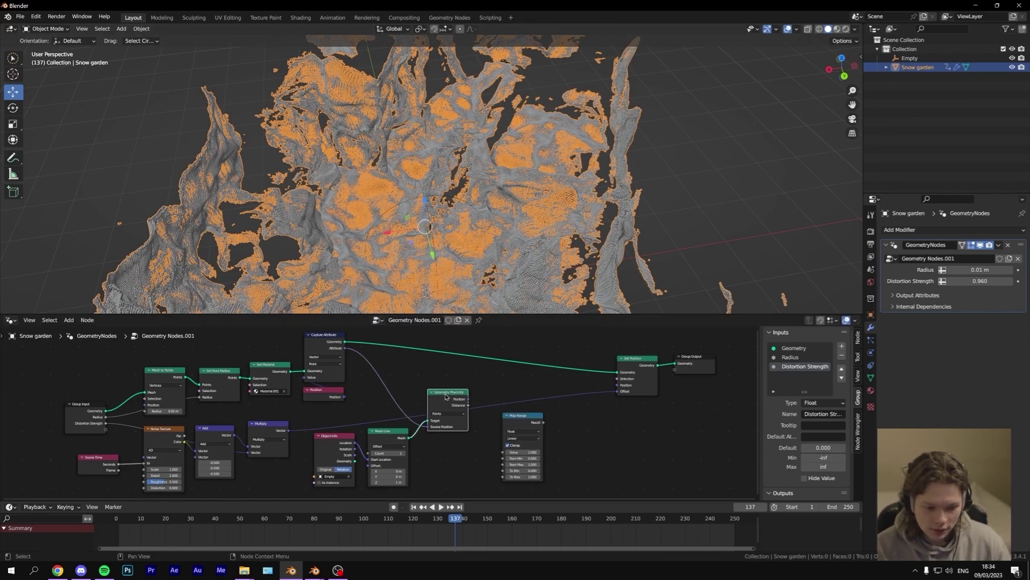
{"action": "left_click_drag", "start_coordinate": [445, 405], "coordinate": [436, 404]}
{"action": "left_click_drag", "start_coordinate": [461, 404], "coordinate": [537, 450]}
{"action": "left_click_drag", "start_coordinate": [516, 422], "coordinate": [511, 419]}
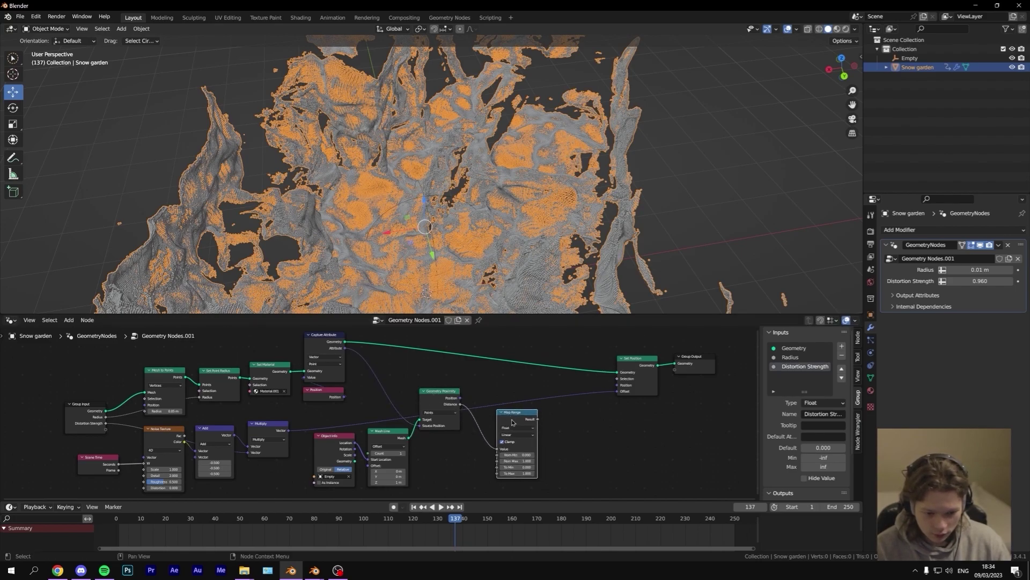
Step: Set Map Range To Max to 0 and To Min to 0.9
{"action": "left_click", "coordinate": [525, 474]}
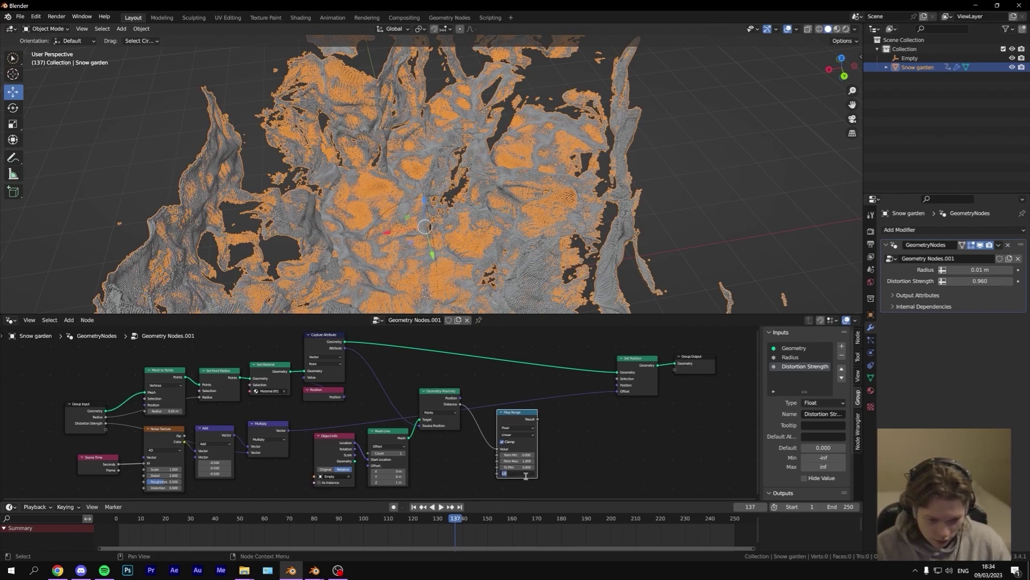
{"action": "type", "text": "0"}
{"action": "key", "text": "Return"}
{"action": "left_click", "coordinate": [520, 467]}
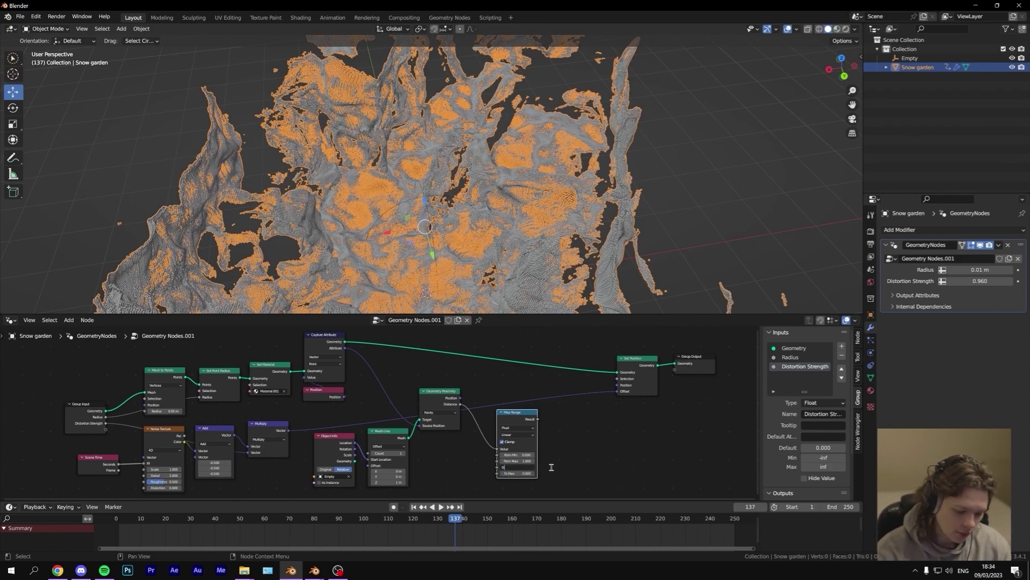
{"action": "type", "text": "0.9"}
{"action": "key", "text": "Return"}
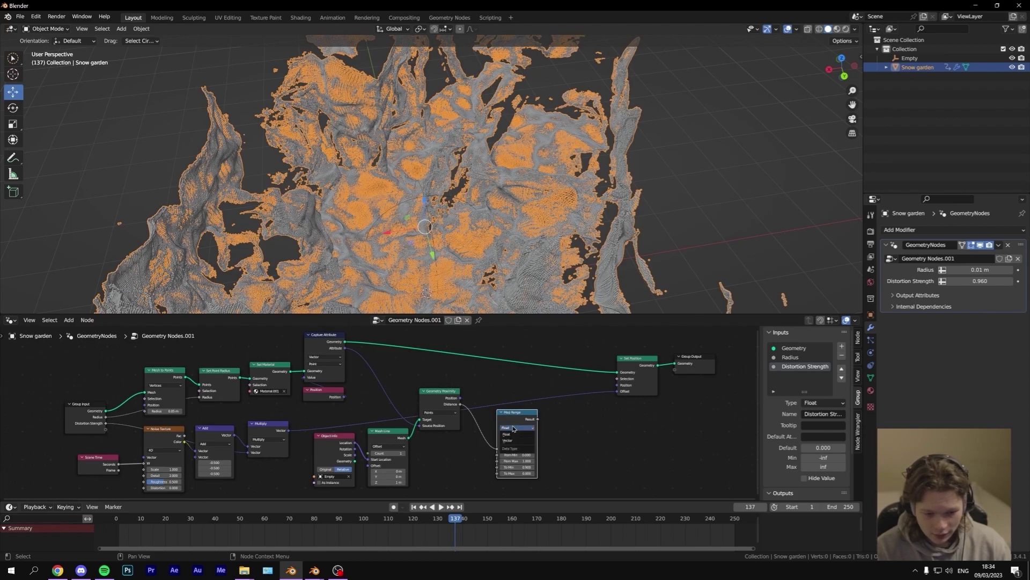
{"action": "left_click_drag", "start_coordinate": [517, 419], "coordinate": [502, 420]}
{"action": "left_click", "coordinate": [634, 449]}
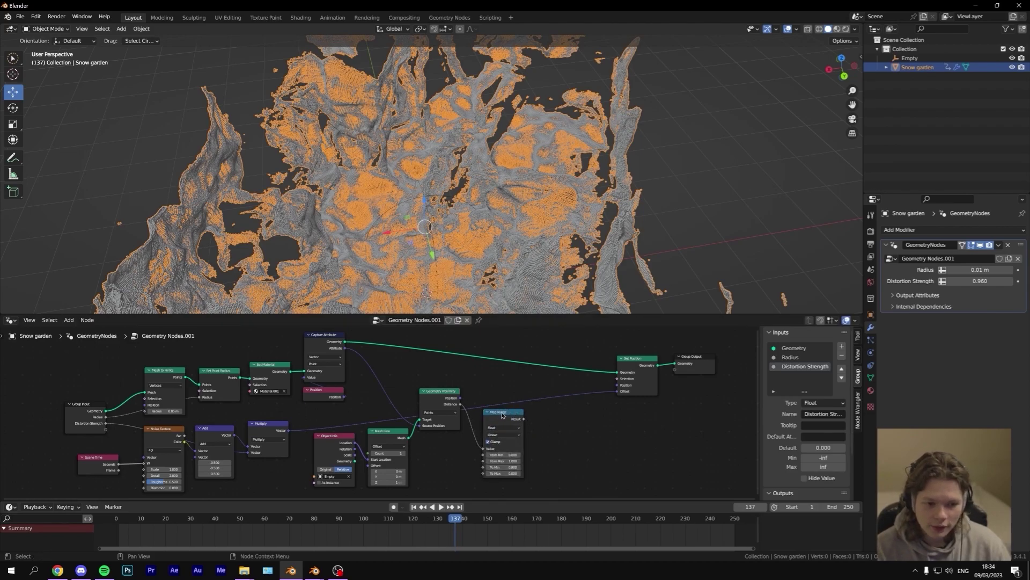
{"action": "key", "text": "shift+a"}
Step: Add a ColorRamp node fed by the Map Range result
{"action": "type", "text": "s"}
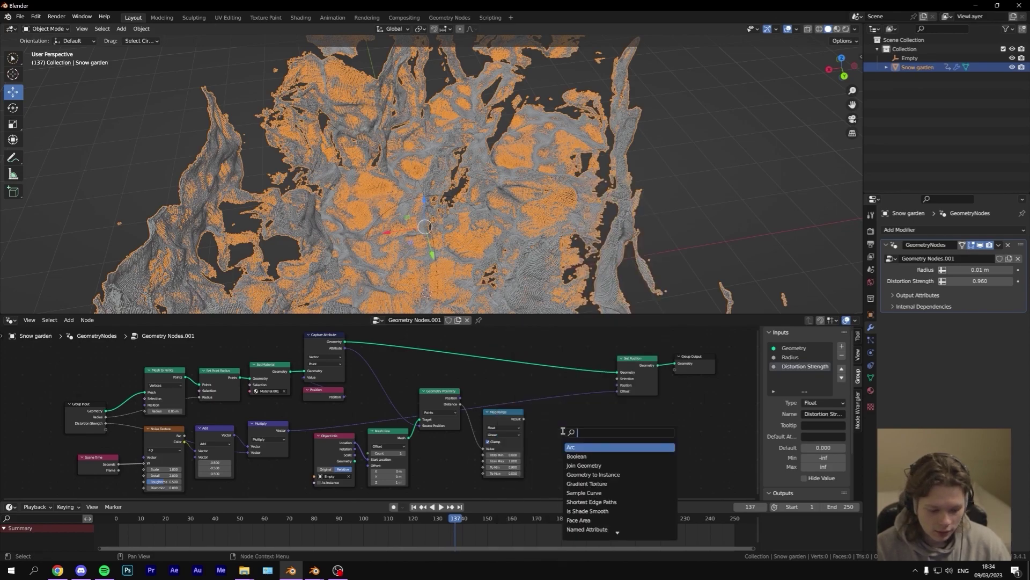
{"action": "type", "text": "colo"}
{"action": "key", "text": "Down"}
{"action": "key", "text": "Return"}
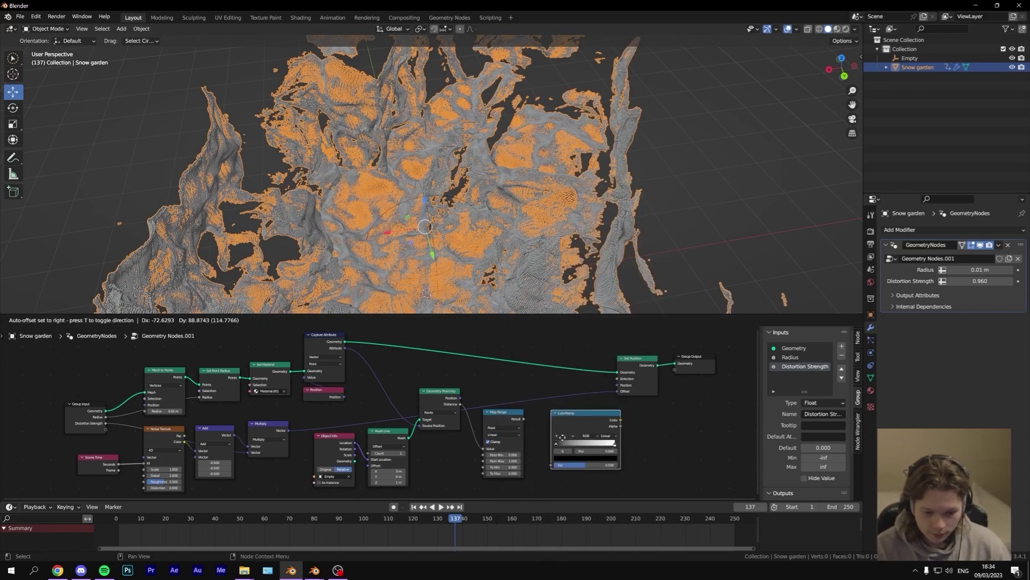
{"action": "left_click", "coordinate": [529, 425]}
{"action": "left_click", "coordinate": [530, 424]}
{"action": "left_click_drag", "start_coordinate": [523, 419], "coordinate": [552, 425]}
{"action": "left_click", "coordinate": [601, 441]}
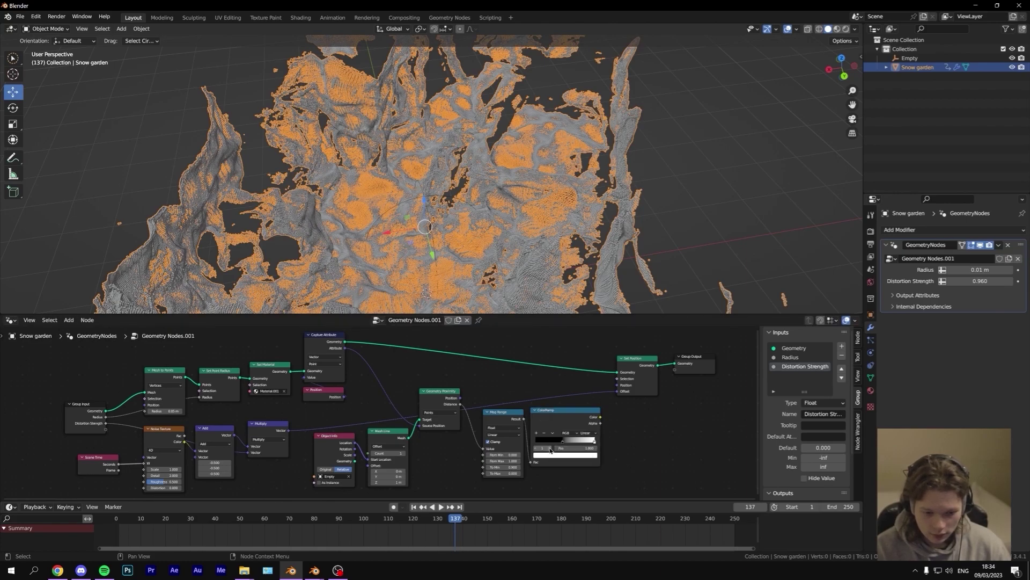
Step: Shift the Mesh Line–ColorRamp nodes left and unplug the noise distortion from Set Position's Offset
{"action": "middle_click_drag", "start_coordinate": [691, 444], "coordinate": [626, 436]}
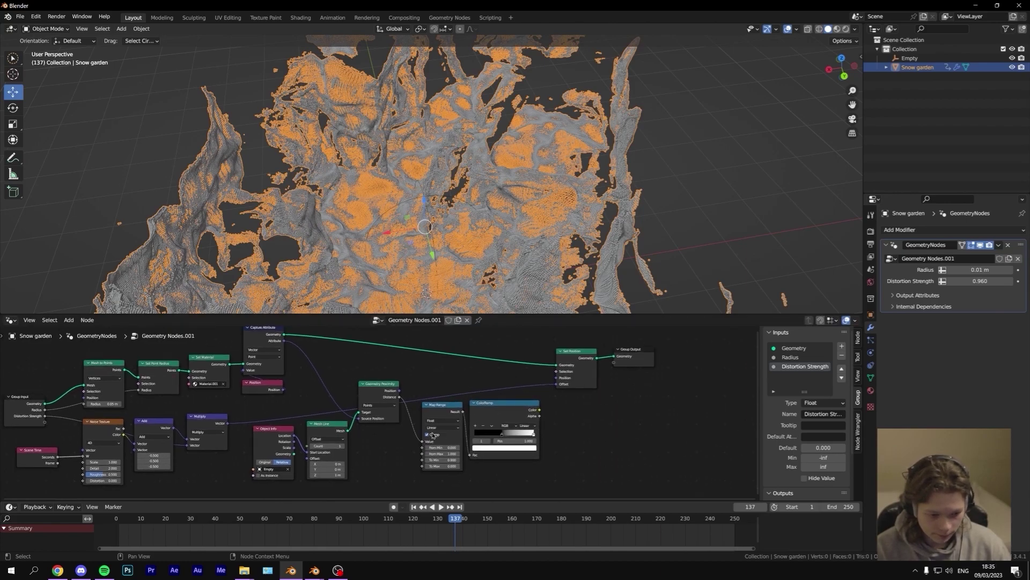
{"action": "left_click_drag", "start_coordinate": [534, 490], "coordinate": [294, 418]}
{"action": "mouse_move", "coordinate": [368, 419]}
{"action": "left_mouse_down"}
{"action": "mouse_move", "coordinate": [353, 428]}
{"action": "mouse_move", "coordinate": [364, 423]}
{"action": "left_mouse_up"}
{"action": "left_click", "coordinate": [589, 459]}
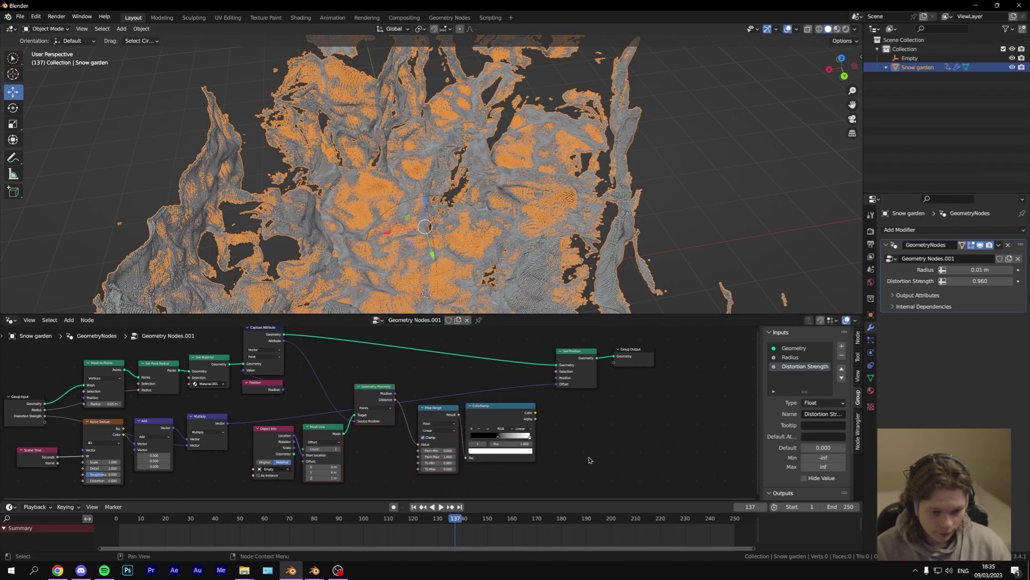
{"action": "left_click", "coordinate": [211, 423]}
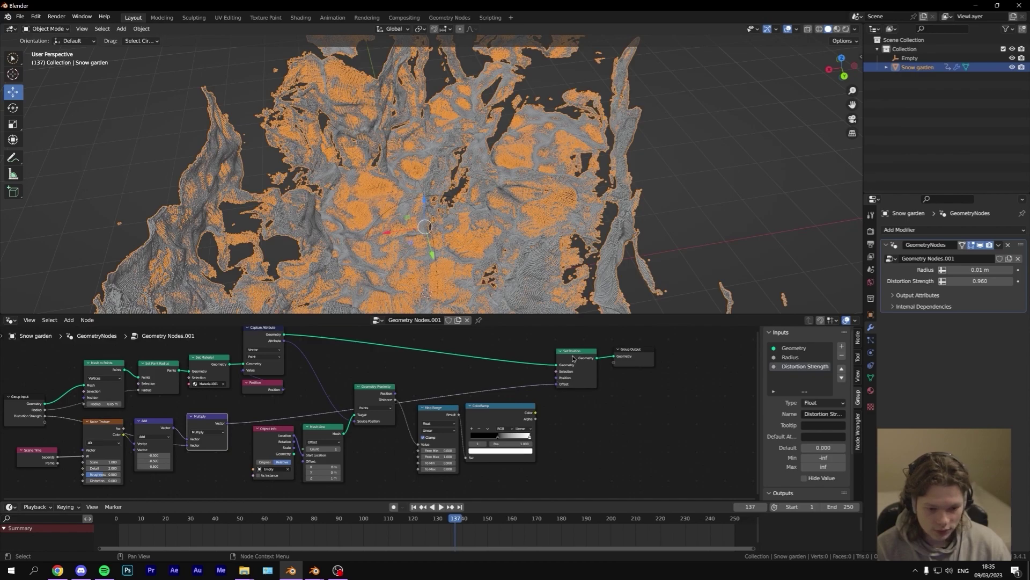
{"action": "left_click_drag", "start_coordinate": [557, 384], "coordinate": [473, 389]}
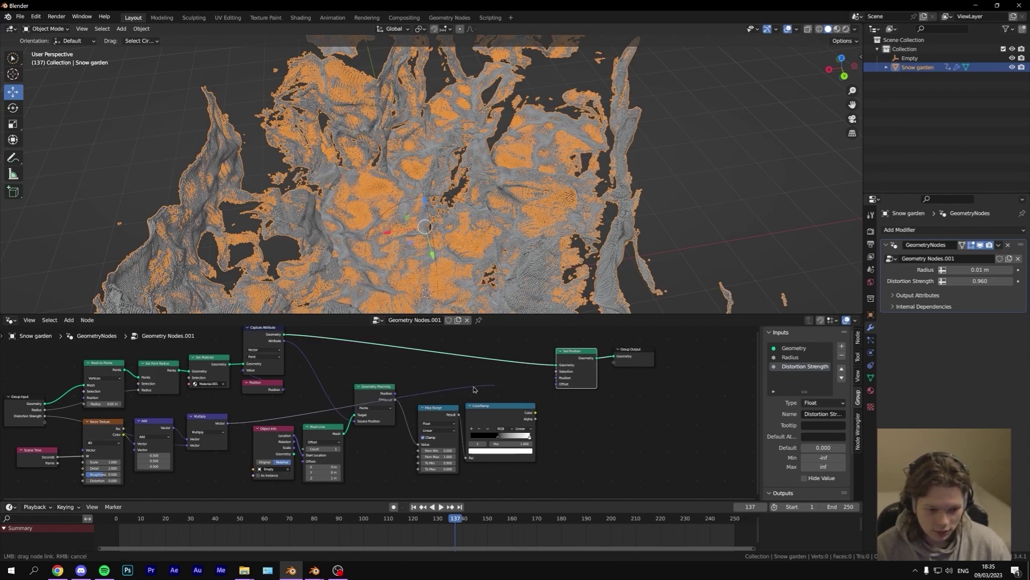
Step: Move Map Range and ColorRamp aside and add a Vector Math node set to Multiply
{"action": "left_click_drag", "start_coordinate": [540, 474], "coordinate": [447, 412]}
{"action": "left_click_drag", "start_coordinate": [448, 412], "coordinate": [432, 421]}
{"action": "left_click", "coordinate": [557, 442]}
{"action": "key", "text": "shift+a"}
{"action": "left_click", "coordinate": [556, 439]}
{"action": "type", "text": "vec"}
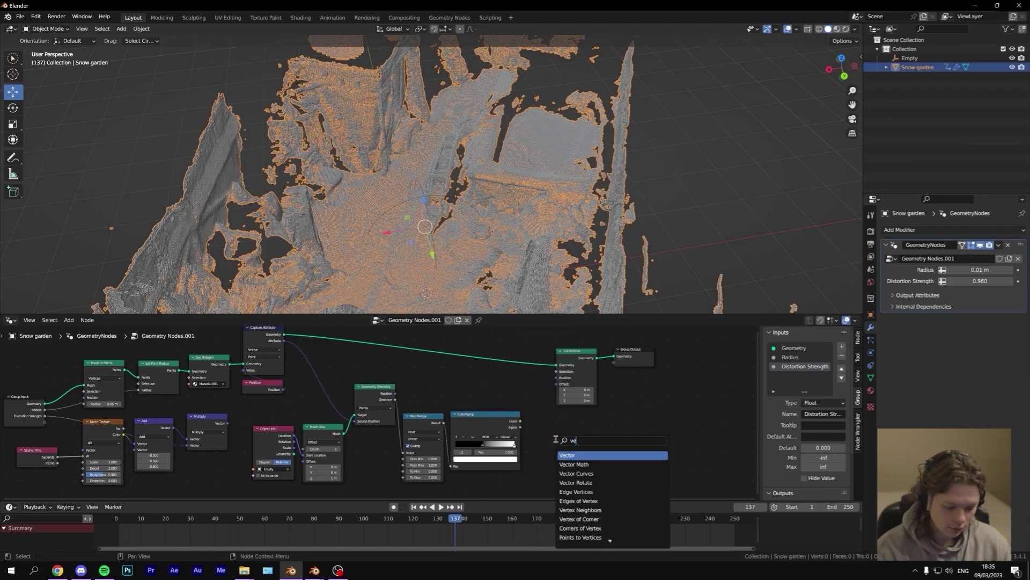
{"action": "left_click", "coordinate": [583, 466]}
{"action": "left_click", "coordinate": [569, 449]}
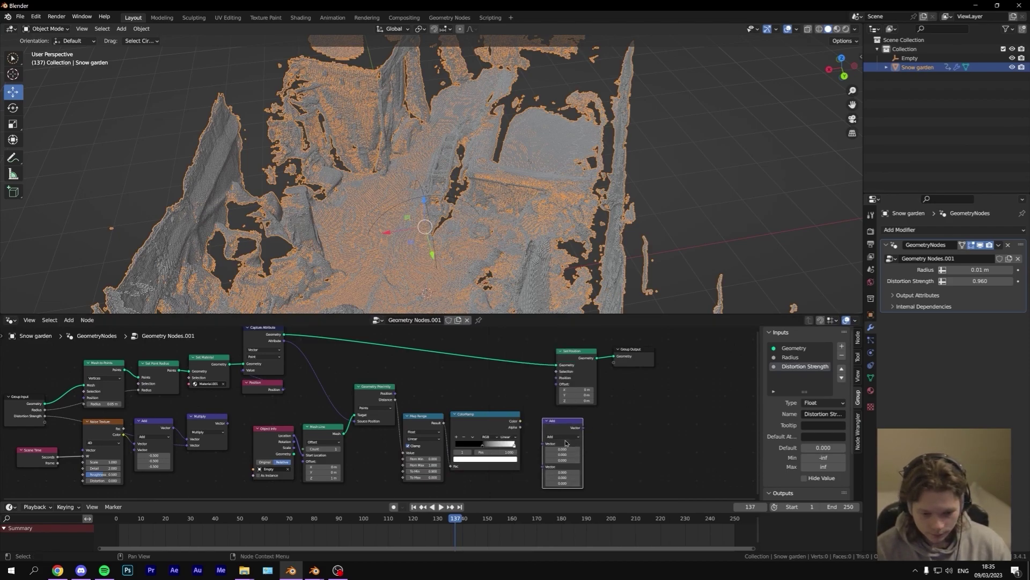
{"action": "left_click", "coordinate": [562, 436]}
{"action": "left_click", "coordinate": [564, 457]}
Step: Connect the ColorRamp Color and the noise Multiply output into the new vector Multiply
{"action": "left_click", "coordinate": [498, 417]}
{"action": "left_click_drag", "start_coordinate": [520, 422], "coordinate": [543, 444]}
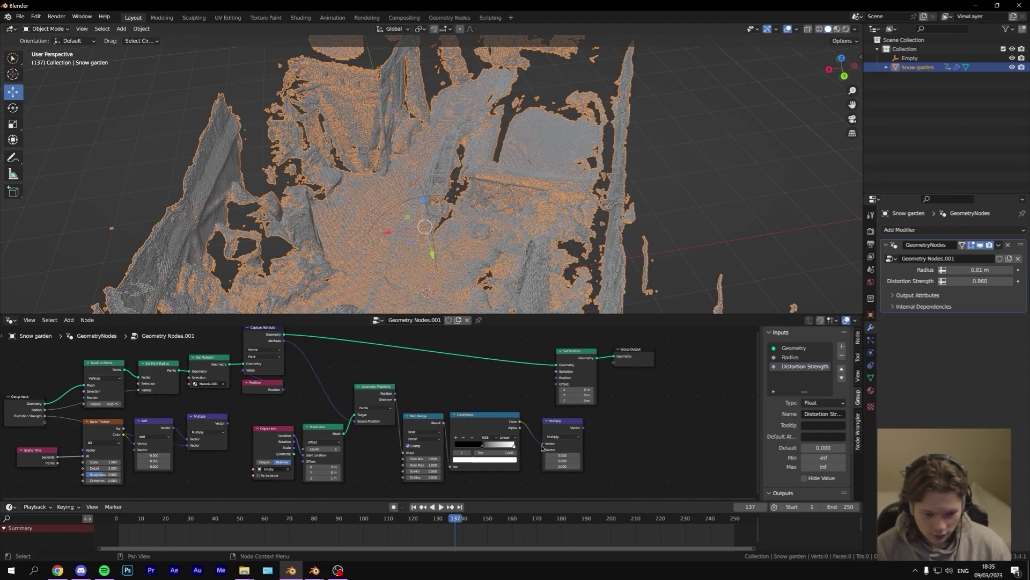
{"action": "left_click", "coordinate": [217, 426]}
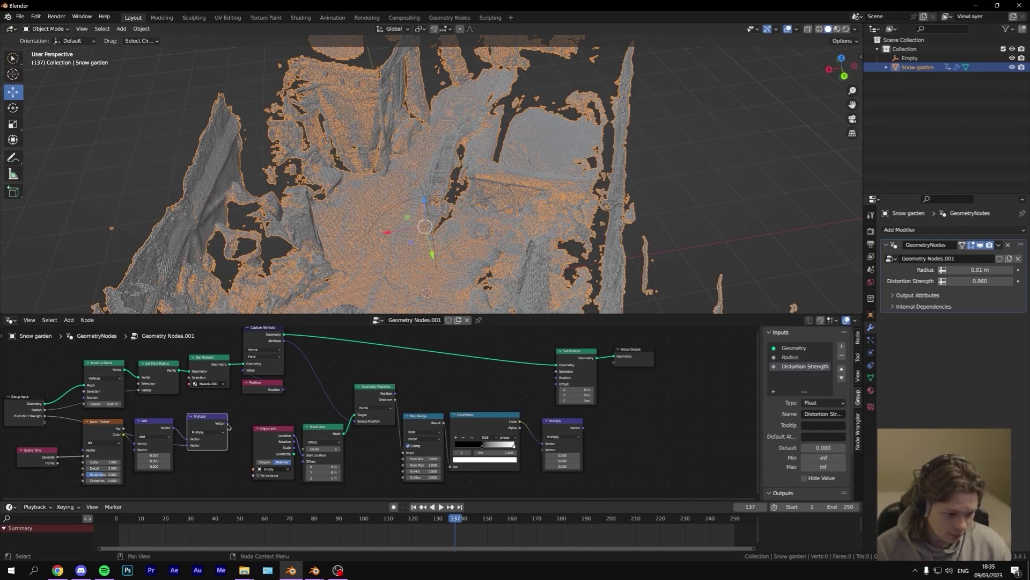
{"action": "left_click_drag", "start_coordinate": [228, 424], "coordinate": [584, 404]}
Step: Preview the animation, then fly into the garden for a close-up view
{"action": "key", "text": "space"}
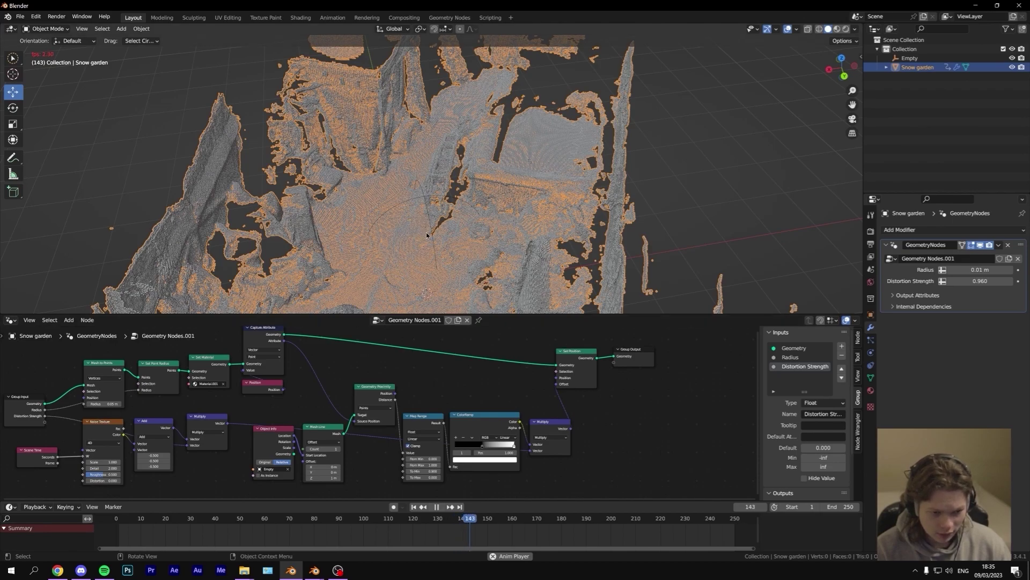
{"action": "key", "text": "space"}
{"action": "key", "text": "shift+grave"}
{"action": "key", "text": "w"}
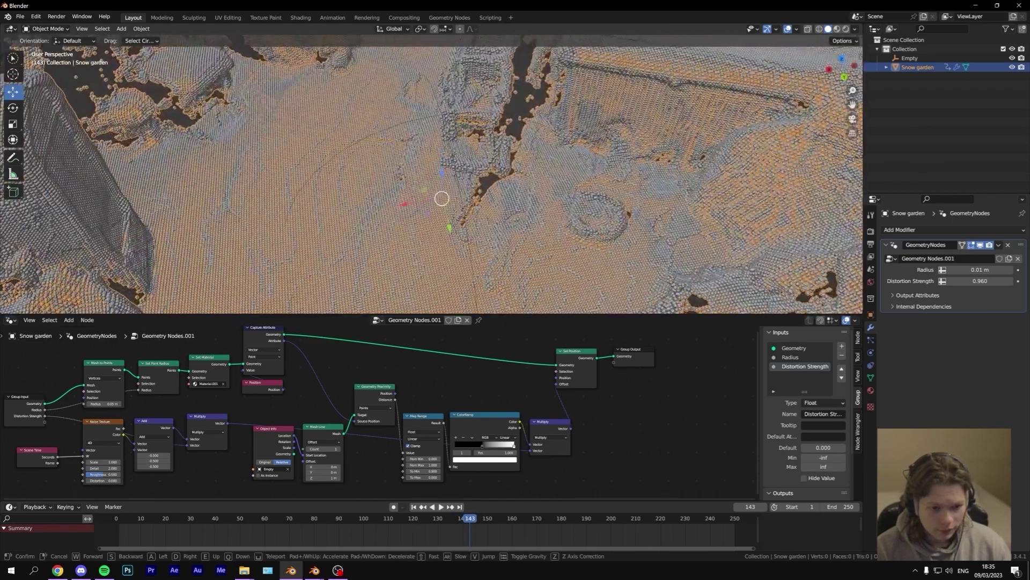
{"action": "left_click", "coordinate": [423, 233]}
Step: Raise Map Range To Min to about 3.9 and replay to see the bump around the Empty
{"action": "key", "text": "space"}
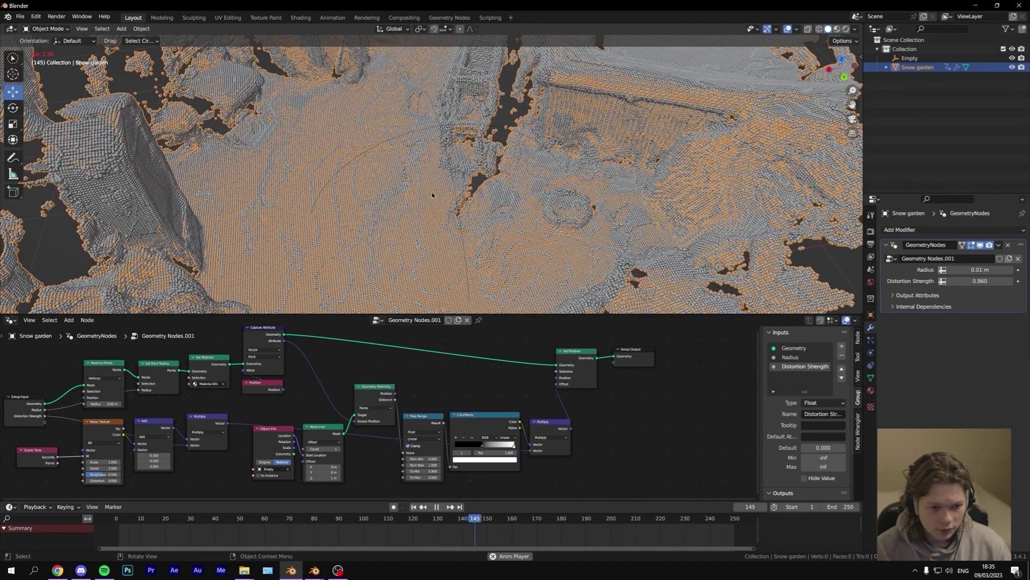
{"action": "key", "text": "space"}
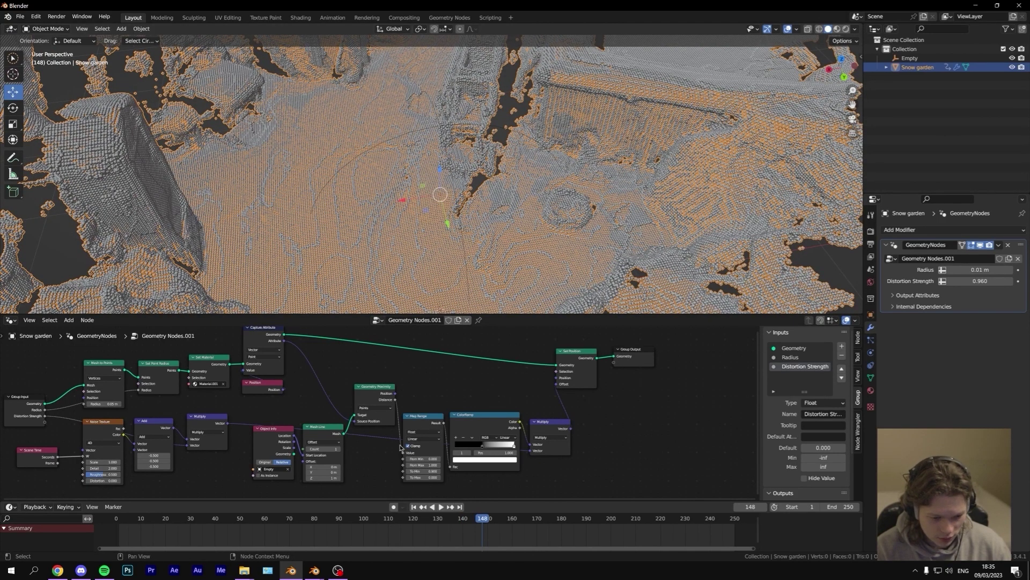
{"action": "left_click_drag", "start_coordinate": [424, 471], "coordinate": [445, 471]}
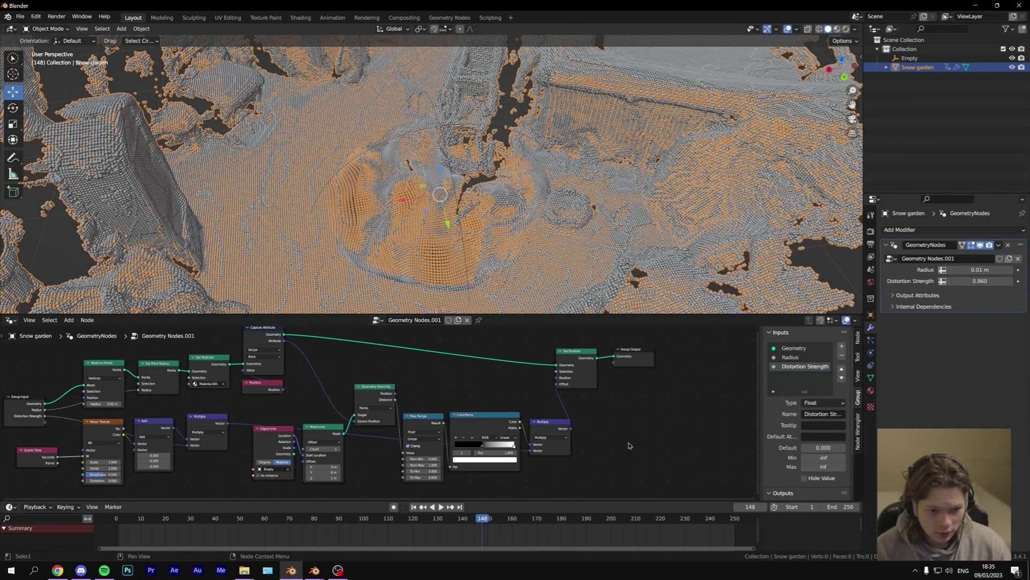
{"action": "key", "text": "space"}
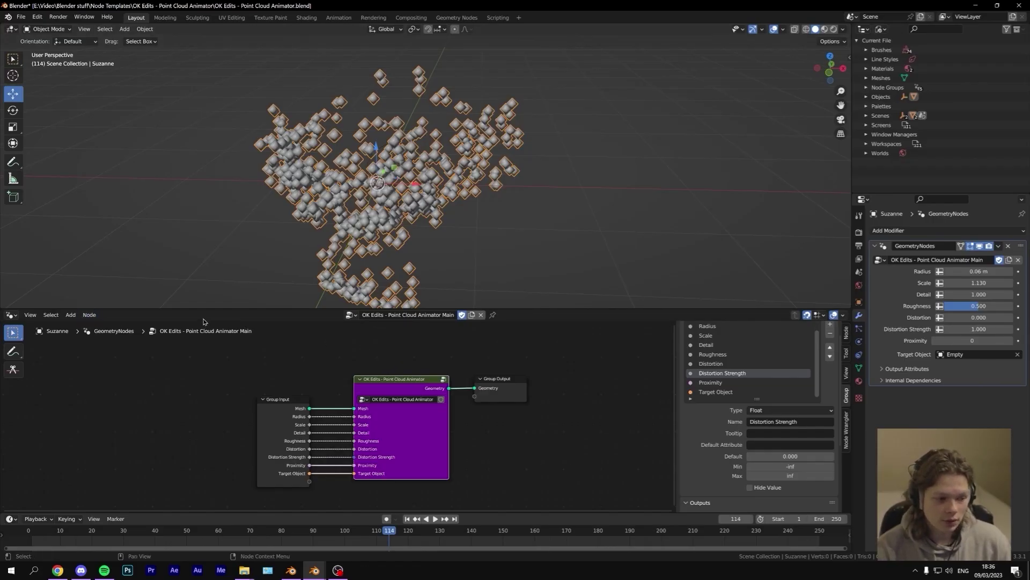
Step: Set Suzanne's modifier to Scale 1.360, Distortion 0.700, Proximity 1, play, and move the cloud up-right
{"action": "left_click_drag", "start_coordinate": [204, 307], "coordinate": [207, 329]}
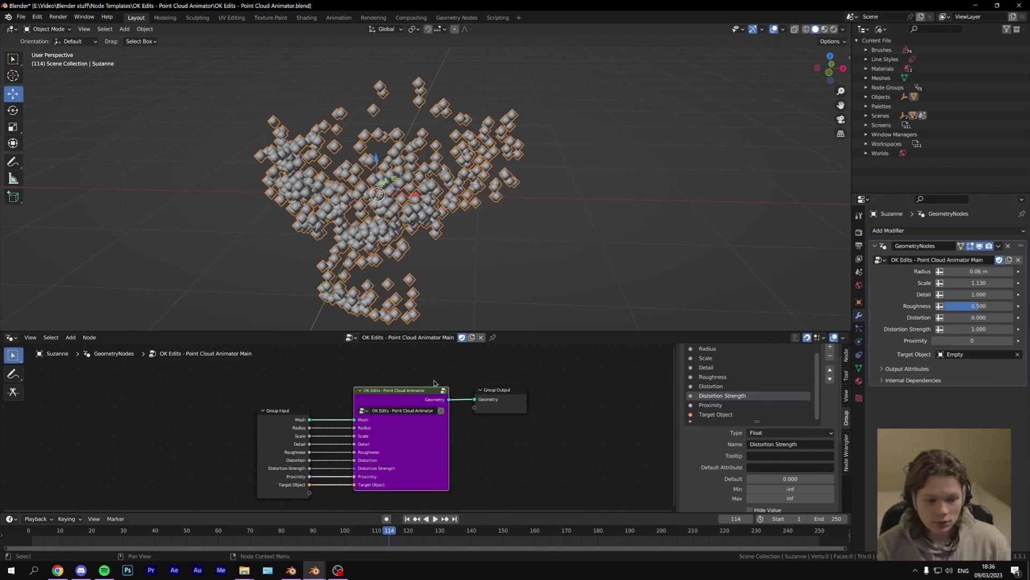
{"action": "middle_click_drag", "start_coordinate": [569, 423], "coordinate": [474, 417]}
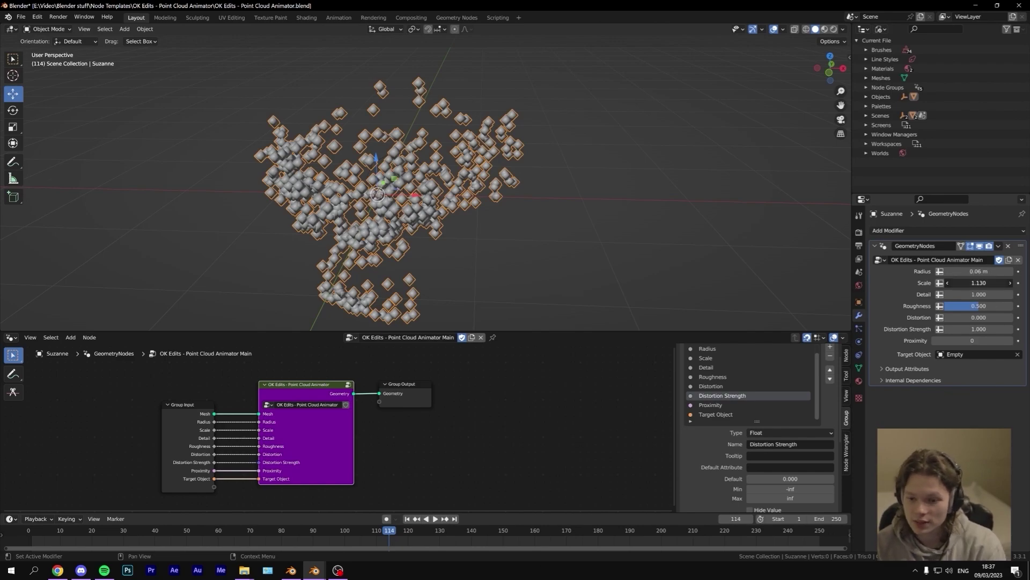
{"action": "left_click_drag", "start_coordinate": [979, 283], "coordinate": [991, 282]}
{"action": "left_click_drag", "start_coordinate": [958, 317], "coordinate": [981, 317]}
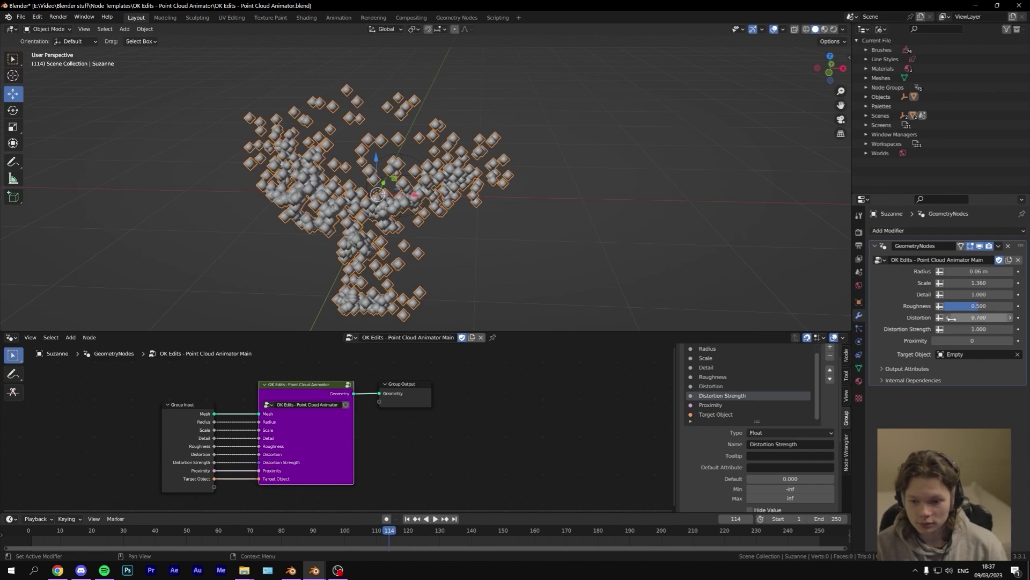
{"action": "left_click", "coordinate": [1010, 340]}
{"action": "key", "text": "space"}
{"action": "left_click_drag", "start_coordinate": [407, 168], "coordinate": [431, 156]}
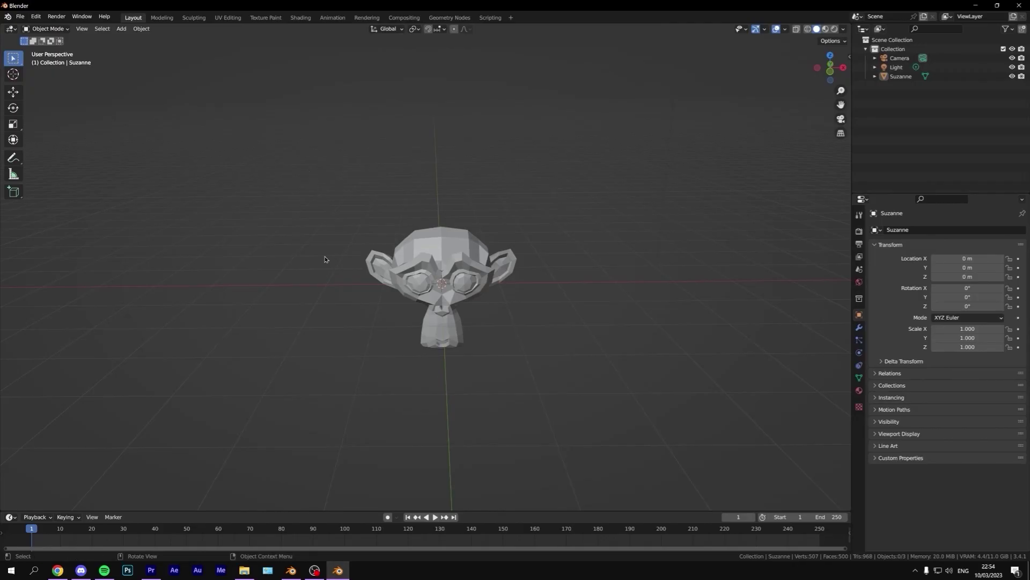
Step: Append the Point Cloud Animator Main v1.0 node group from the Node Templates blend file
{"action": "left_click", "coordinate": [21, 16]}
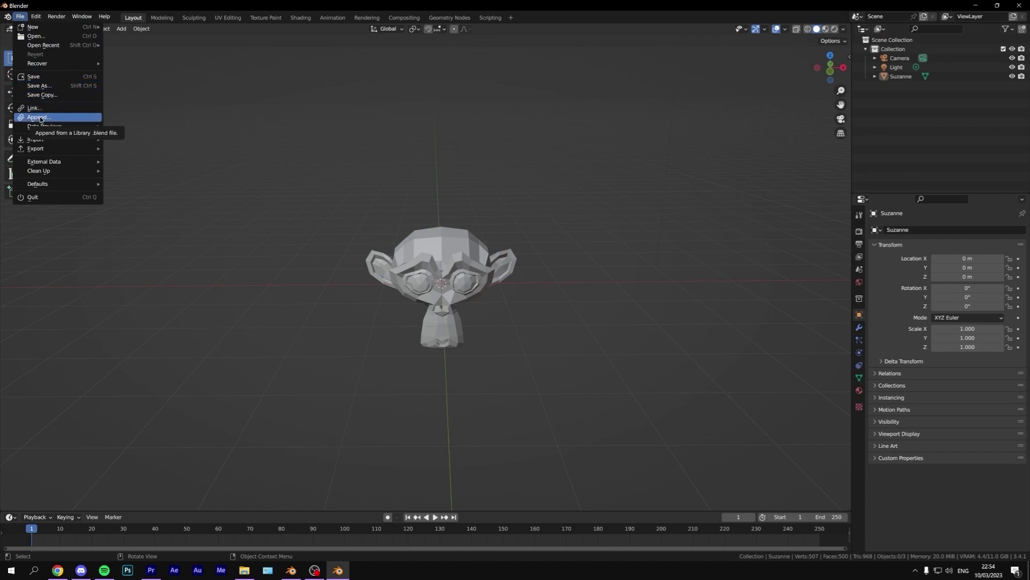
{"action": "left_click", "coordinate": [40, 118]}
{"action": "left_click", "coordinate": [313, 379]}
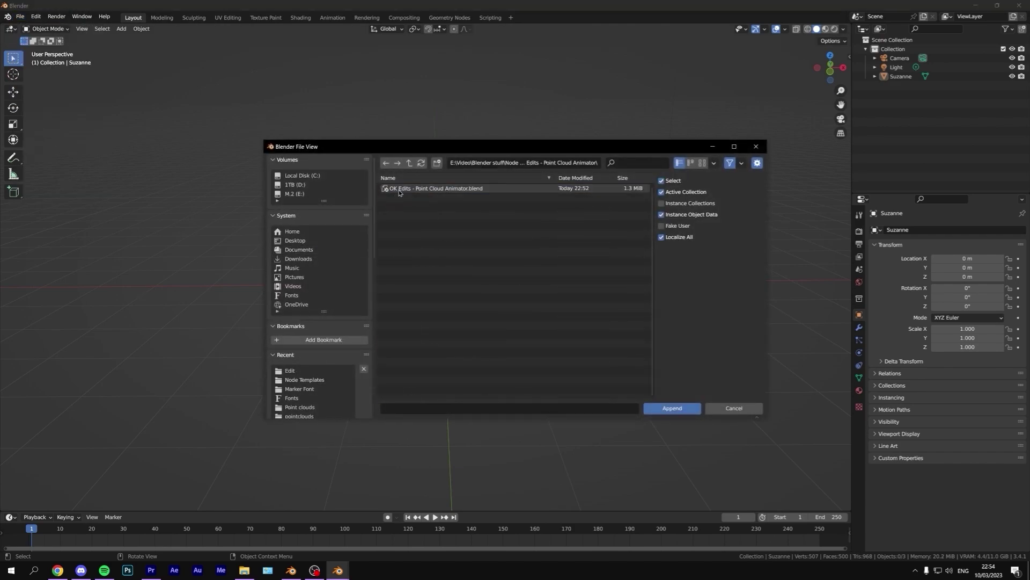
{"action": "double_click", "coordinate": [453, 191]}
{"action": "double_click", "coordinate": [427, 225]}
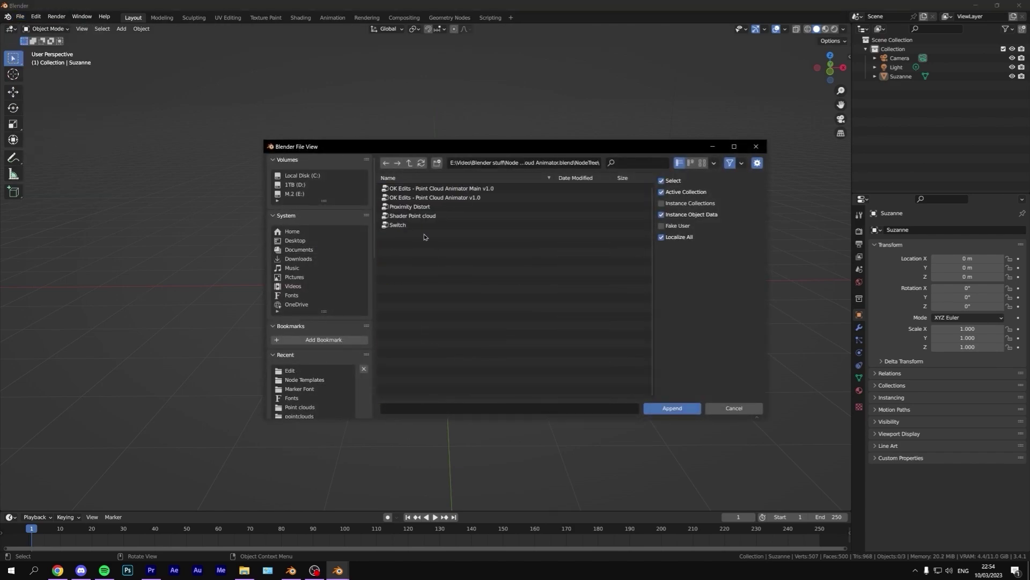
{"action": "double_click", "coordinate": [460, 188]}
Step: Switch the Outliner to Blender File view and expand the node groups list
{"action": "left_click", "coordinate": [881, 29]}
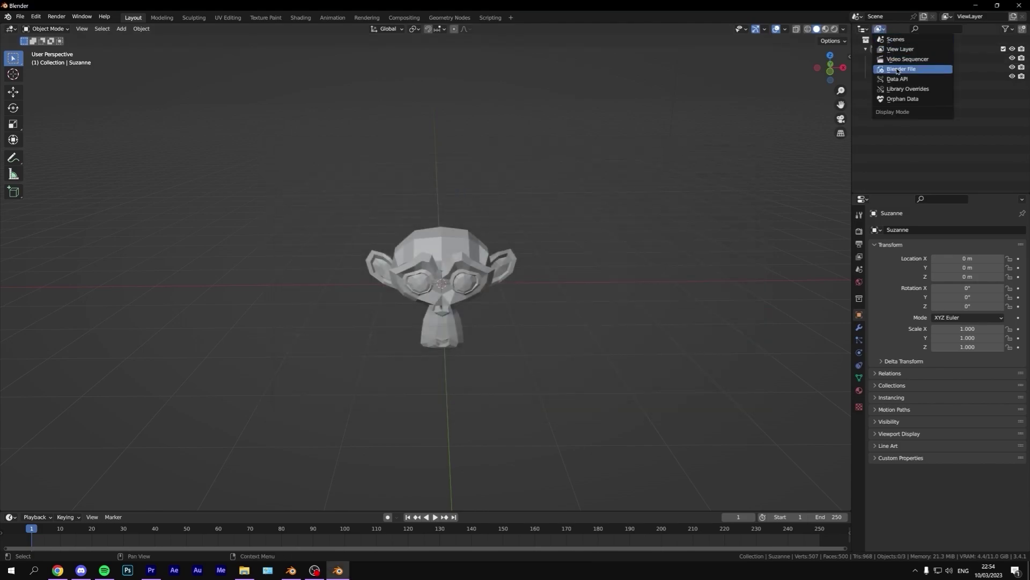
{"action": "left_click", "coordinate": [898, 70]}
{"action": "left_click", "coordinate": [866, 132]}
{"action": "scroll", "coordinate": [884, 138], "scroll_direction": "down", "scroll_amount": 1}
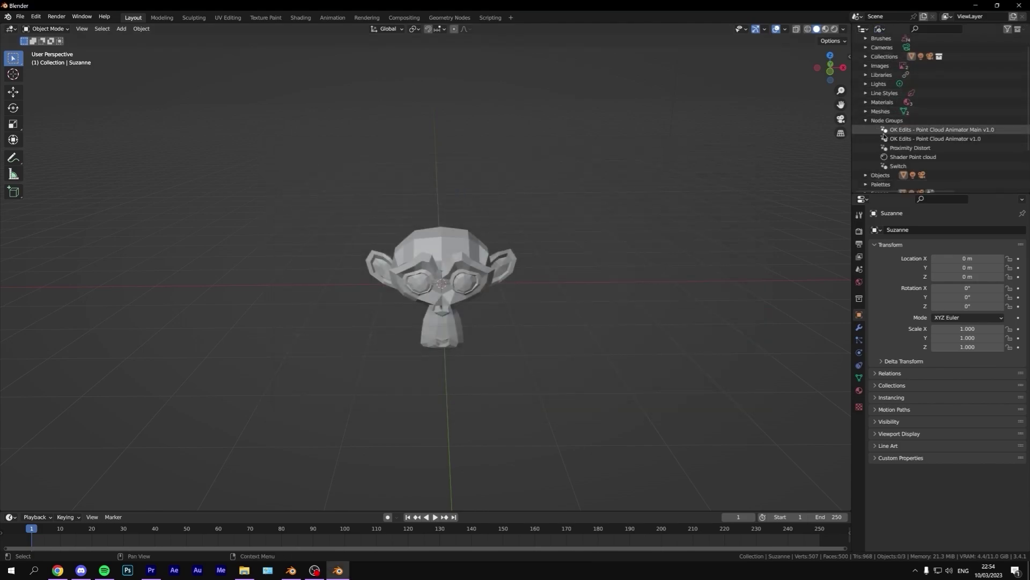
Step: Add an empty Geometry Nodes modifier to Suzanne and enlarge the bottom area
{"action": "left_click", "coordinate": [859, 329]}
{"action": "left_click", "coordinate": [895, 231]}
{"action": "left_click", "coordinate": [857, 316]}
{"action": "left_click_drag", "start_coordinate": [488, 512], "coordinate": [488, 366]}
Step: Turn the bottom area into a Geometry Node Editor, assign Point Cloud Animator Main v1.0, and play
{"action": "left_click", "coordinate": [11, 372]}
{"action": "left_click", "coordinate": [60, 446]}
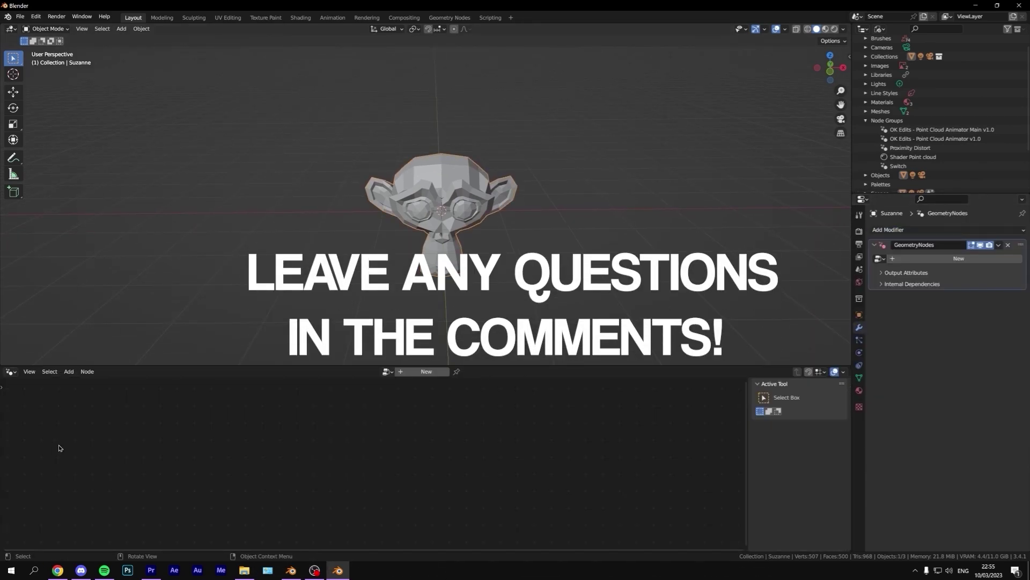
{"action": "left_click", "coordinate": [383, 375]}
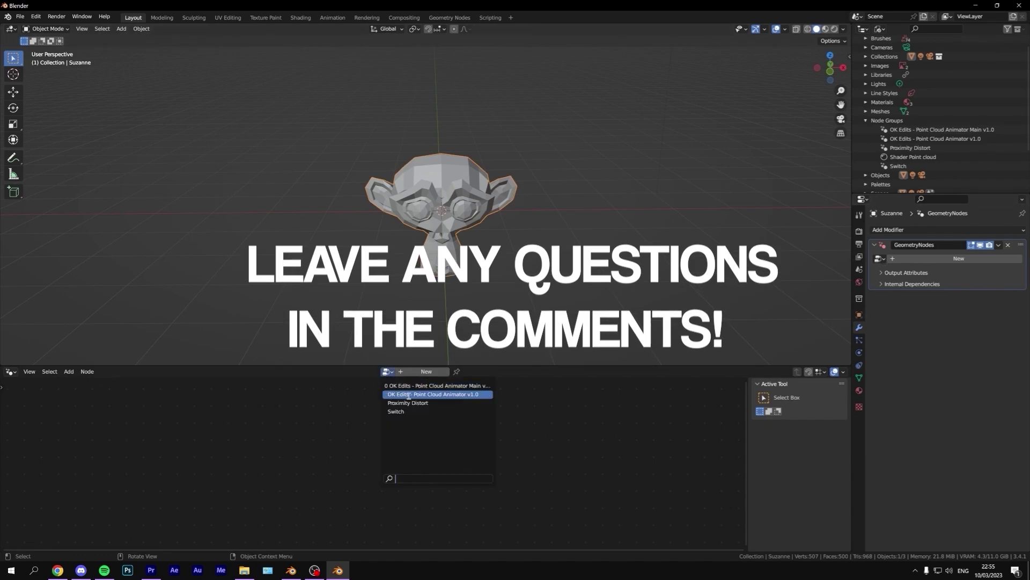
{"action": "left_click", "coordinate": [417, 397]}
{"action": "key", "text": "space"}
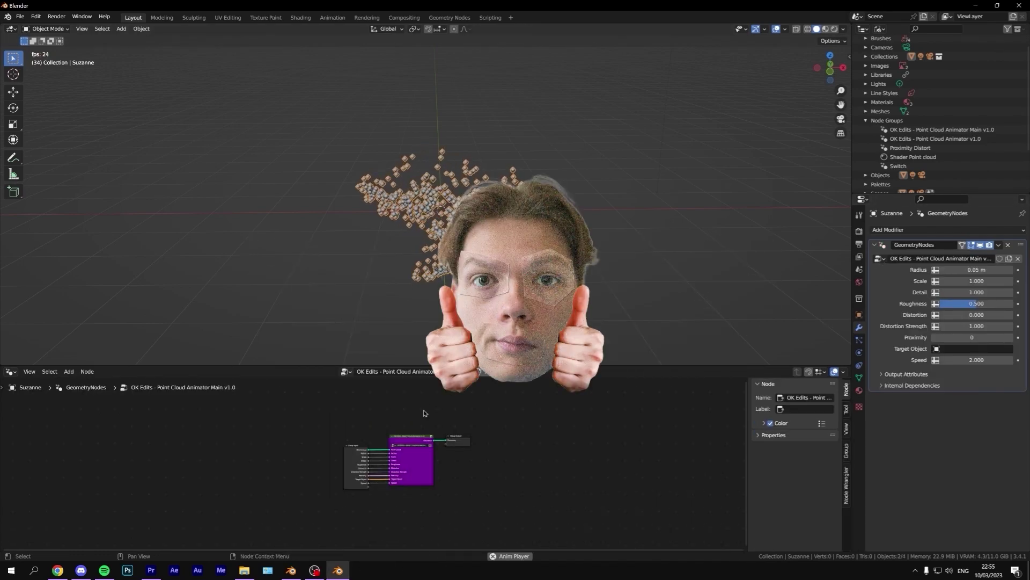
{"action": "scroll", "coordinate": [424, 408], "scroll_direction": "up", "scroll_amount": 3}
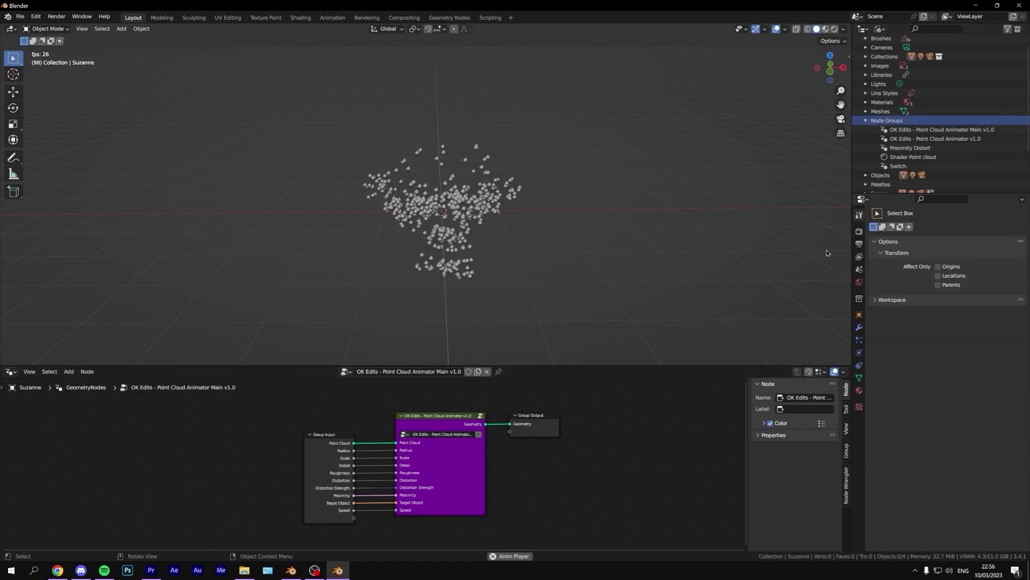
Step: Set the render engine to Cycles
{"action": "left_click", "coordinate": [859, 231]}
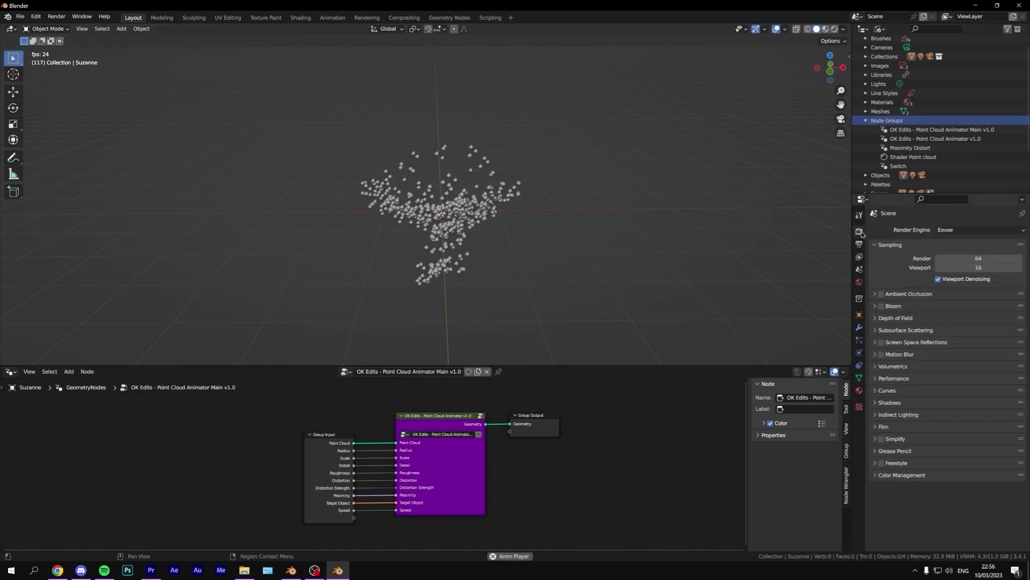
{"action": "left_click", "coordinate": [981, 229]}
{"action": "left_click", "coordinate": [961, 260]}
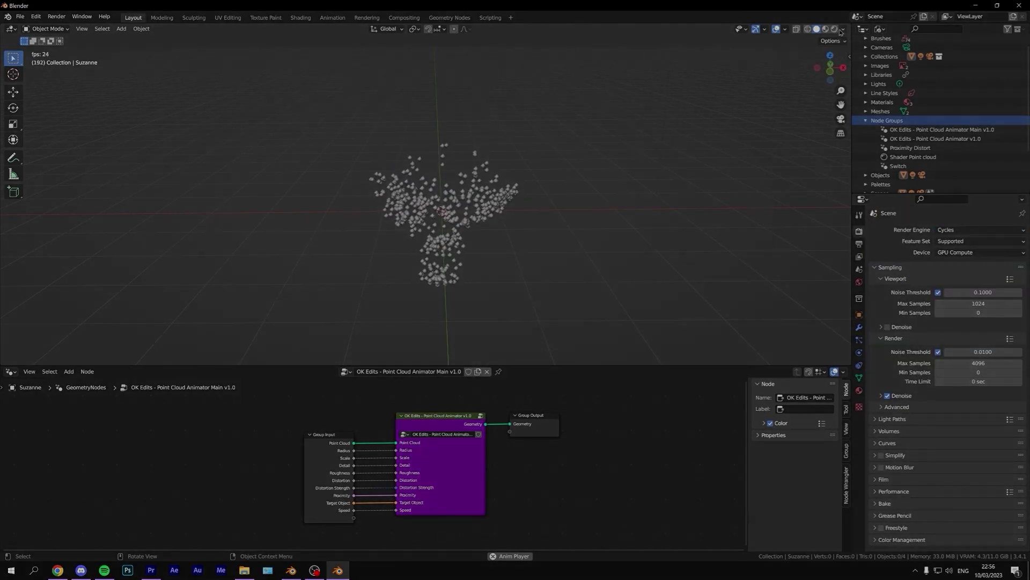